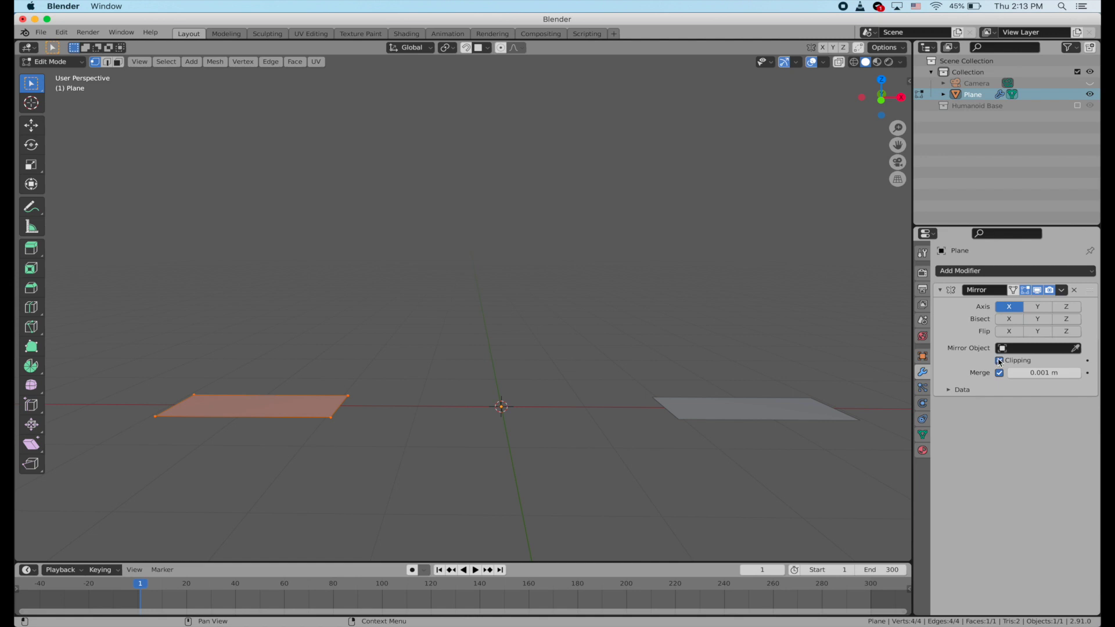
Step: Add a Solidify modifier to the mirrored plane and set its thickness to -0.164 m
click(973, 272)
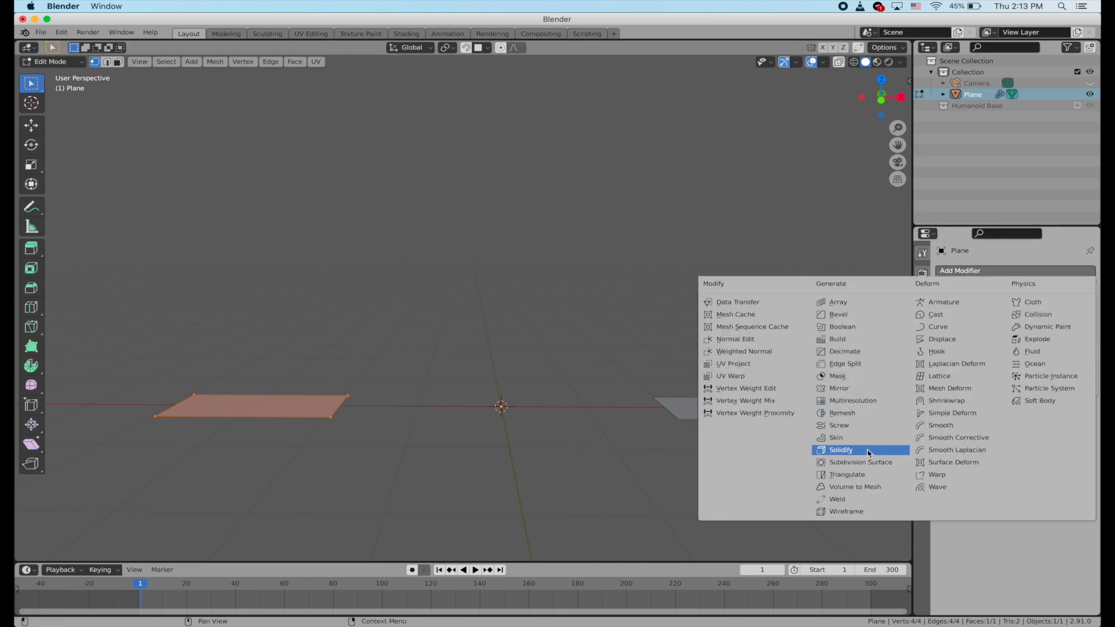
click(839, 447)
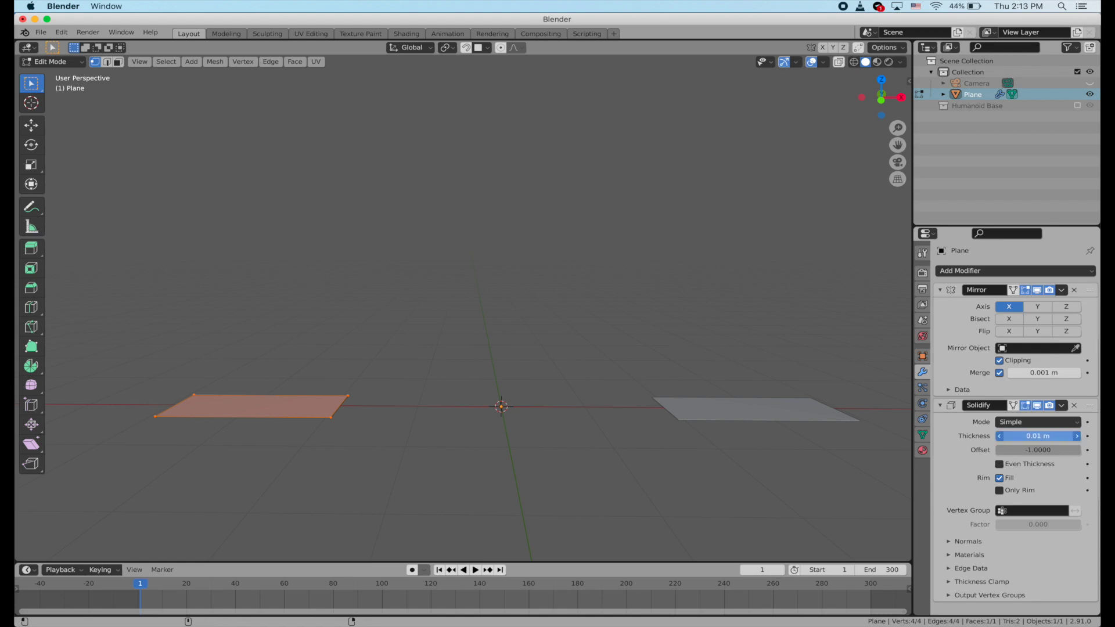
drag(1037, 435, 973, 435)
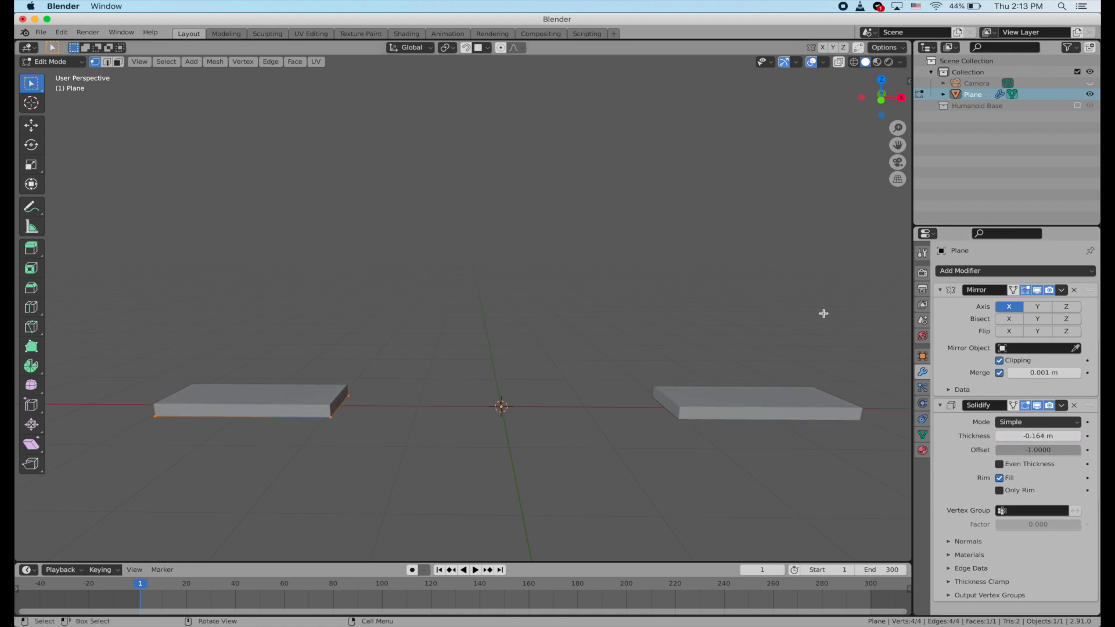
Step: Return to Object Mode and add a Plain Axes empty at the world origin
key(Tab)
key(shift+a)
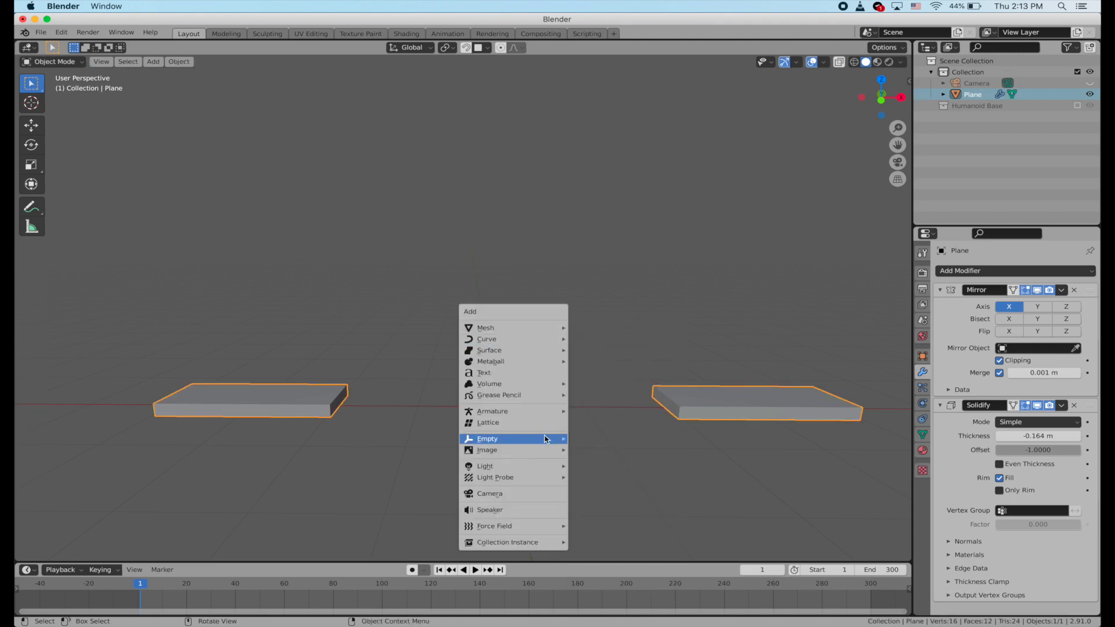
mouse_move(545, 439)
click(597, 440)
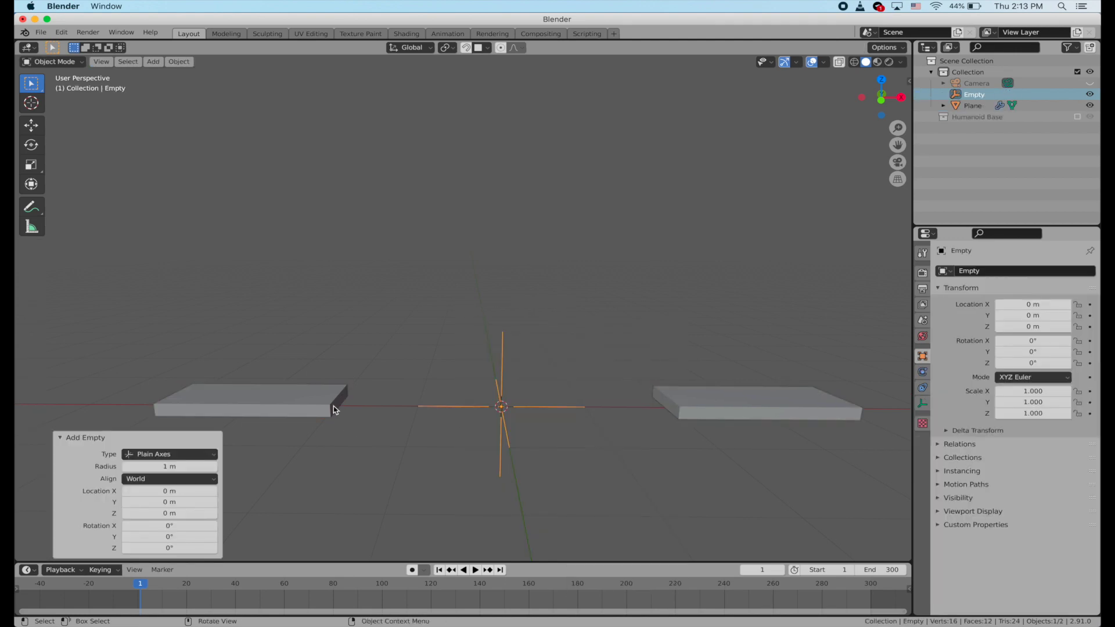
Step: Add an Array modifier to the plane with a fixed count of 12, collapsing the Mirror and Solidify settings
click(333, 409)
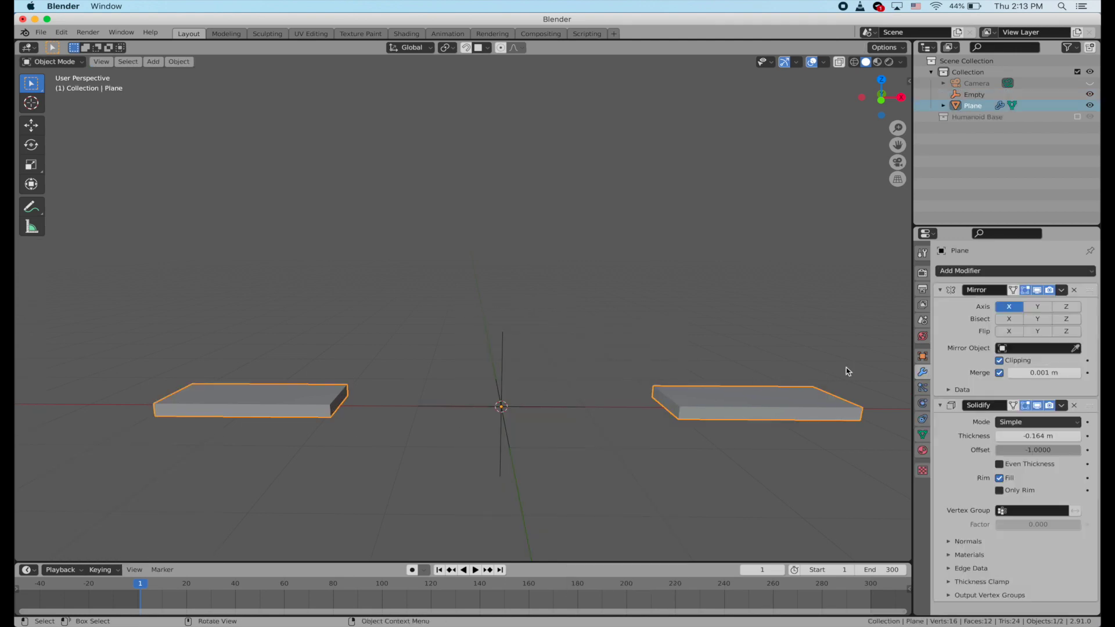
click(941, 291)
click(941, 303)
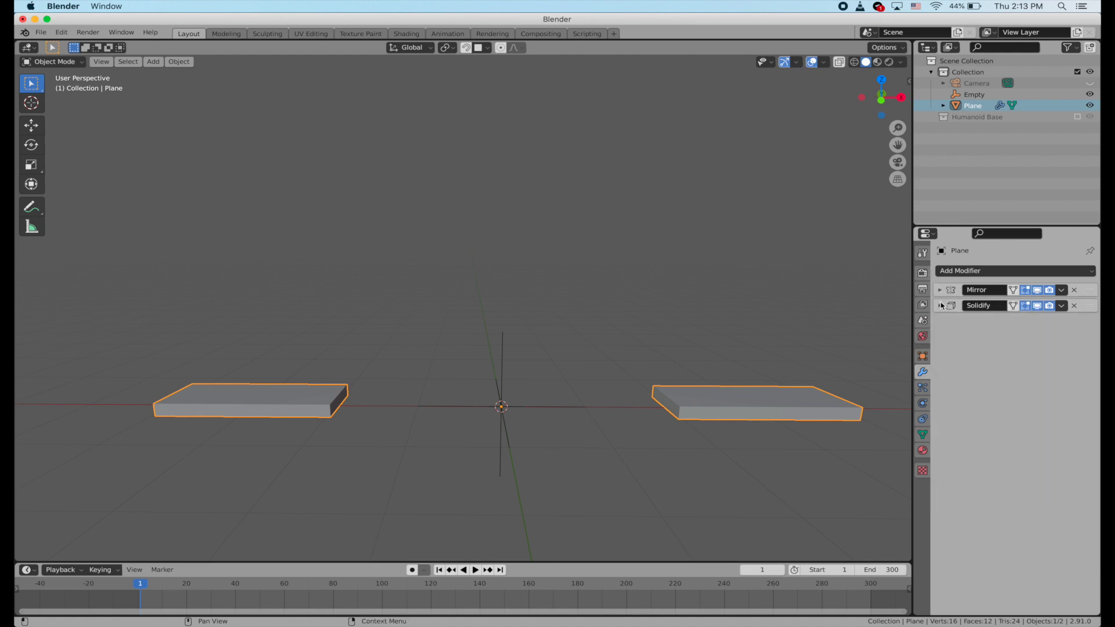
click(959, 271)
click(885, 303)
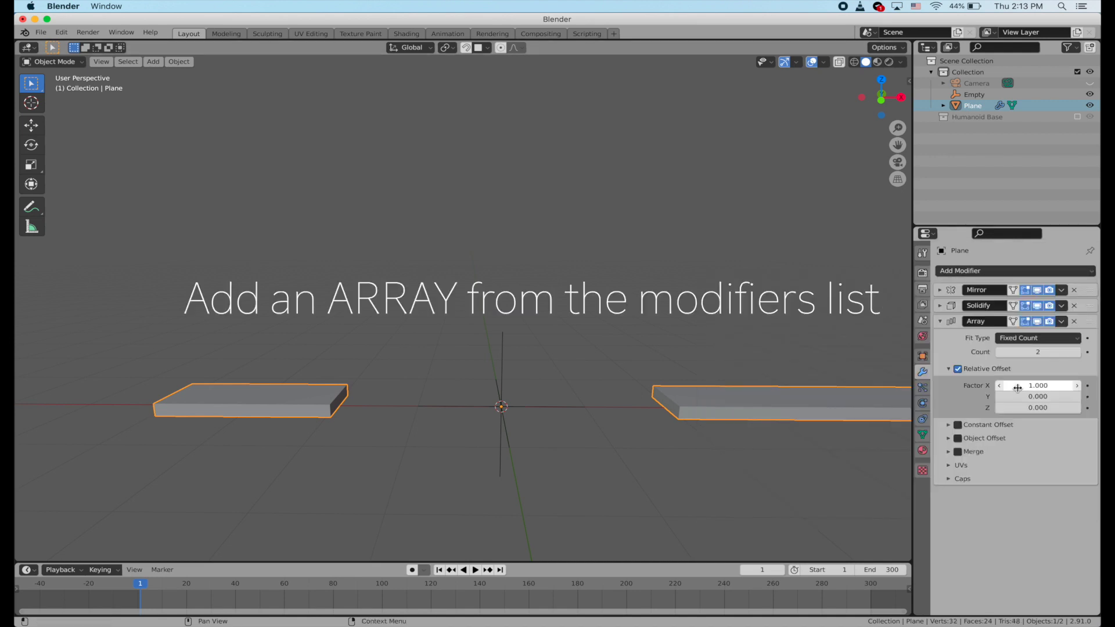
click(1060, 349)
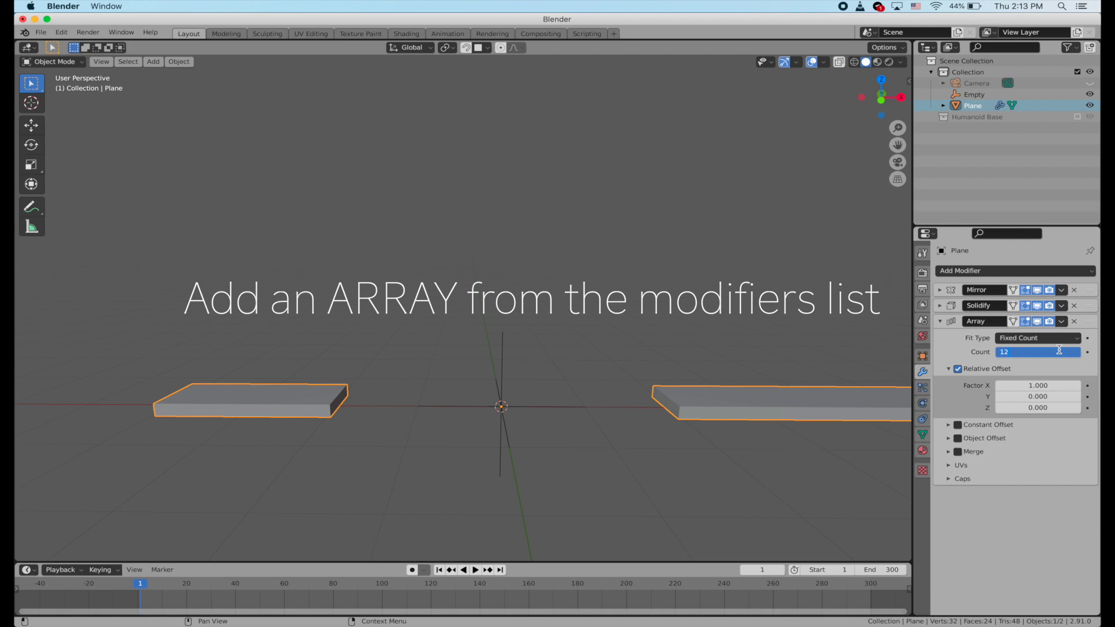
text(12)
key(Return)
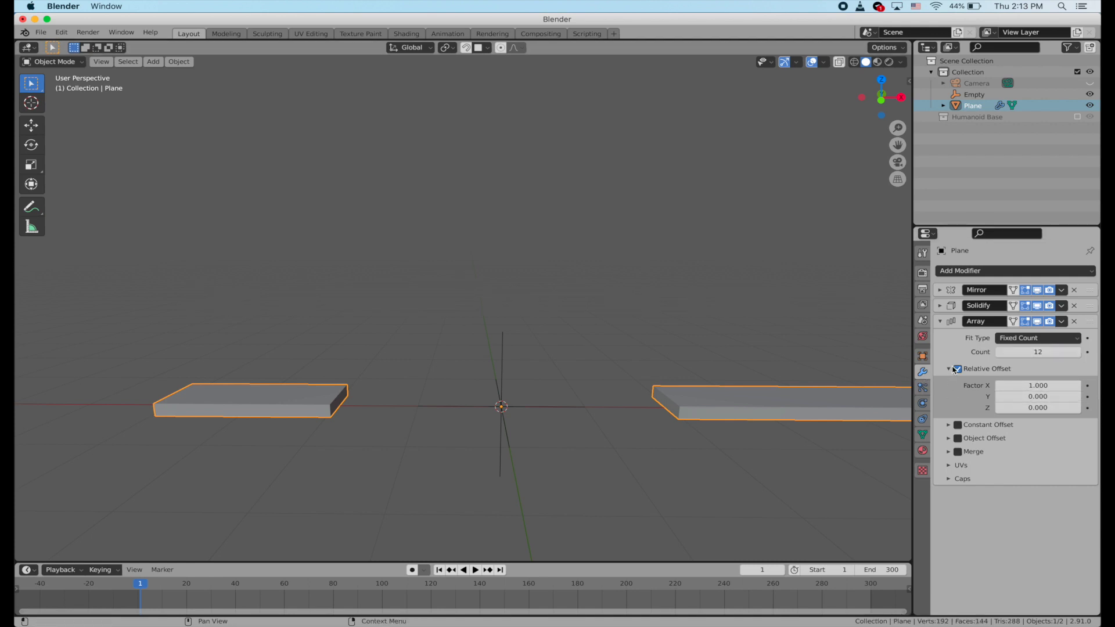
Step: Switch the array from Relative Offset to Object Offset, using the Empty as the offset object
click(958, 369)
click(949, 371)
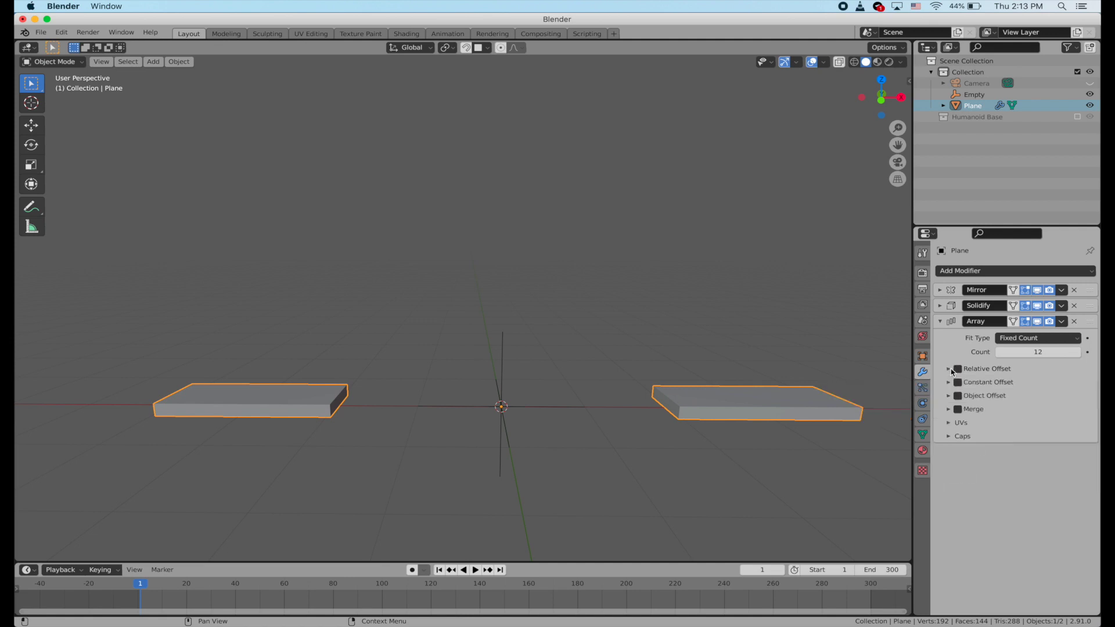
click(948, 396)
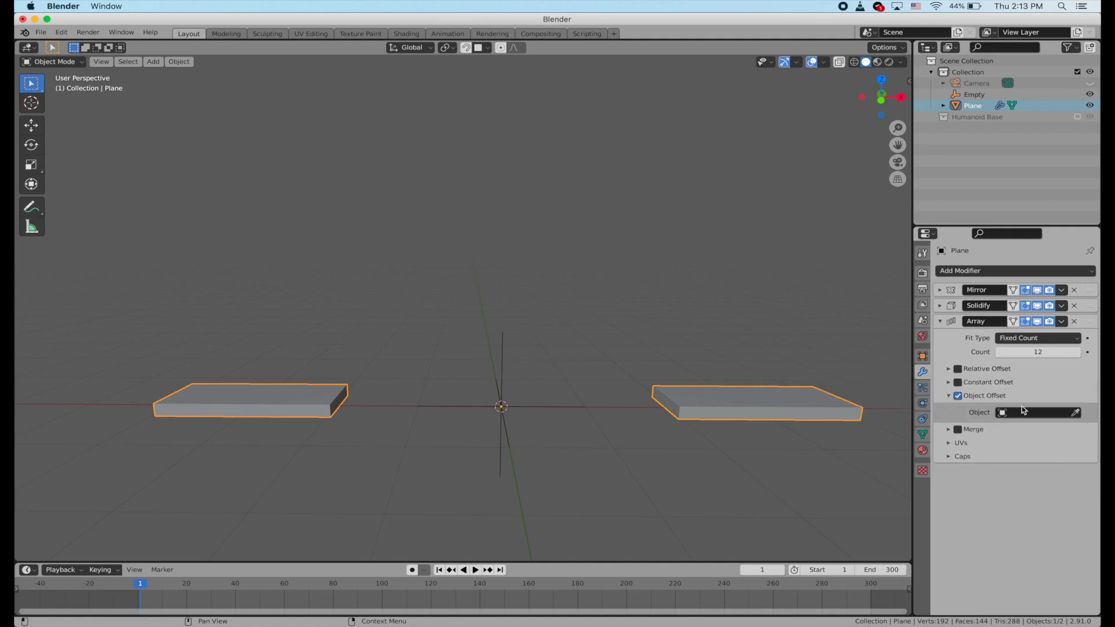
click(1029, 411)
click(1011, 436)
Step: Set the empty's location to Y 0.694 m and Z 0.176 m and its Z rotation to -1.74°
click(503, 355)
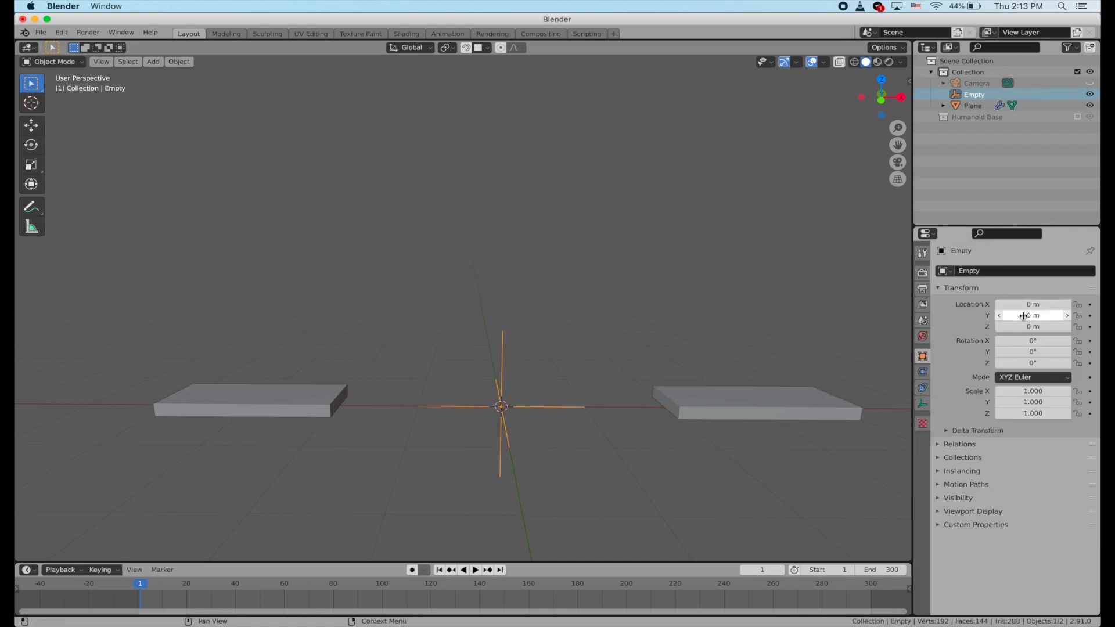
drag(1033, 315, 1093, 315)
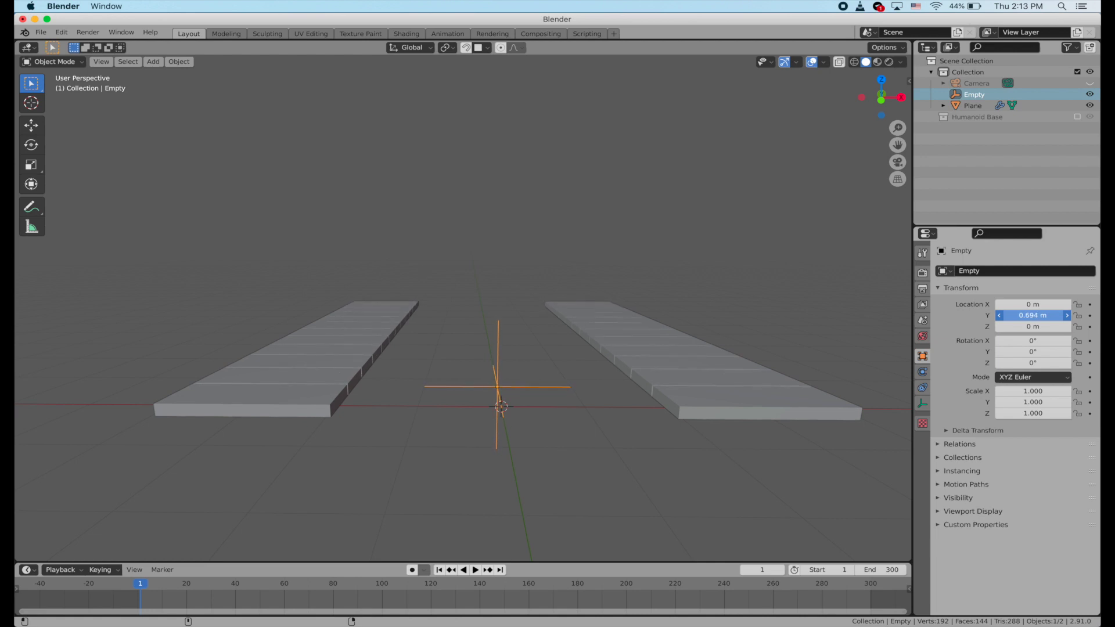
shift+middle_drag(813, 355, 757, 368)
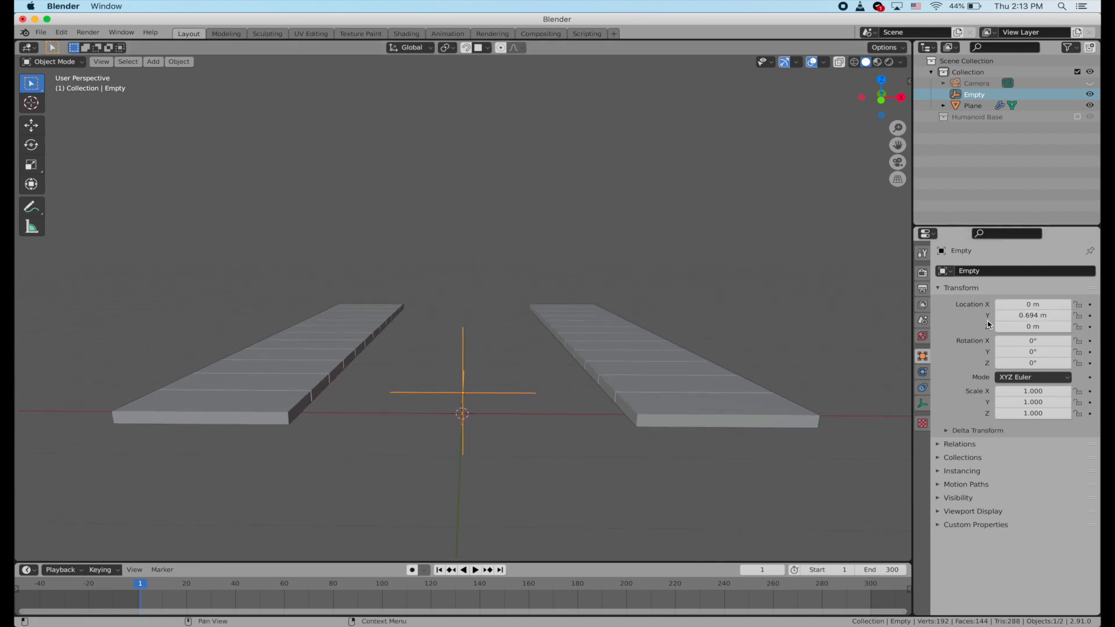
drag(1035, 321, 1060, 321)
drag(1033, 363, 991, 365)
Step: Move the plane's Array modifier above Mirror and Solidify in the modifier stack
click(371, 289)
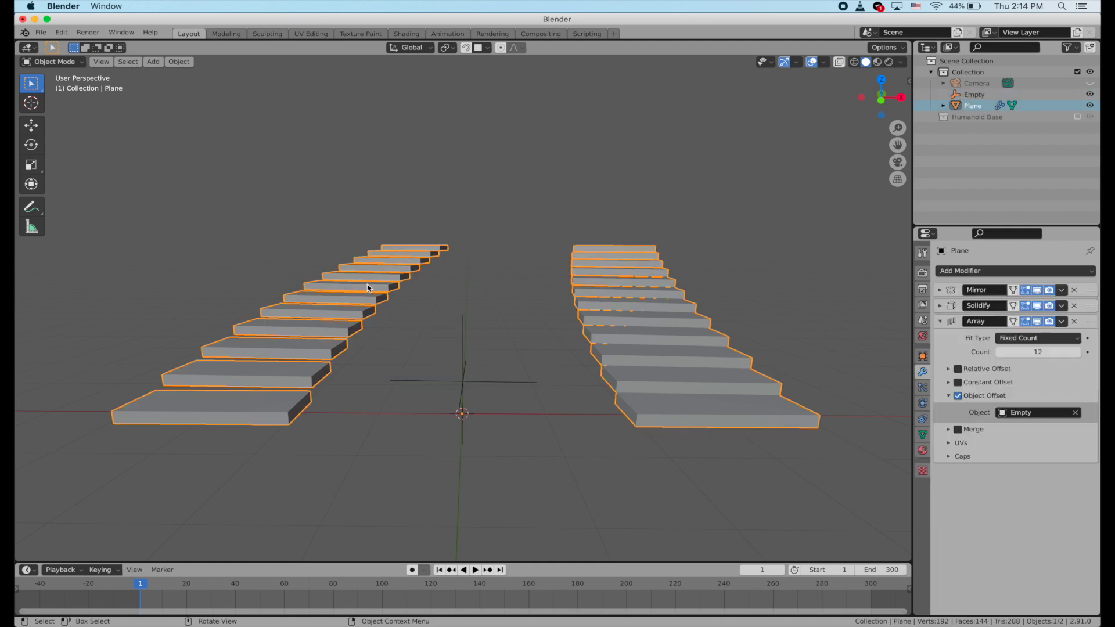
drag(1093, 323, 1095, 231)
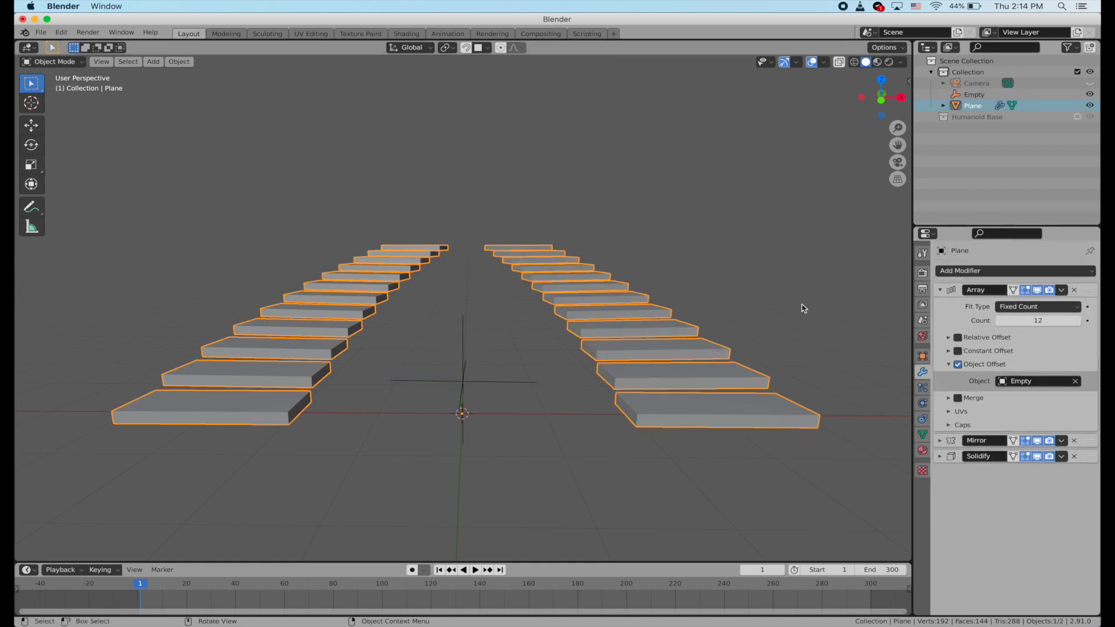
Step: Set the empty's Z rotation to -2.82° to curve both flights of stairs further inward
click(461, 339)
shift+middle_drag(462, 339, 472, 339)
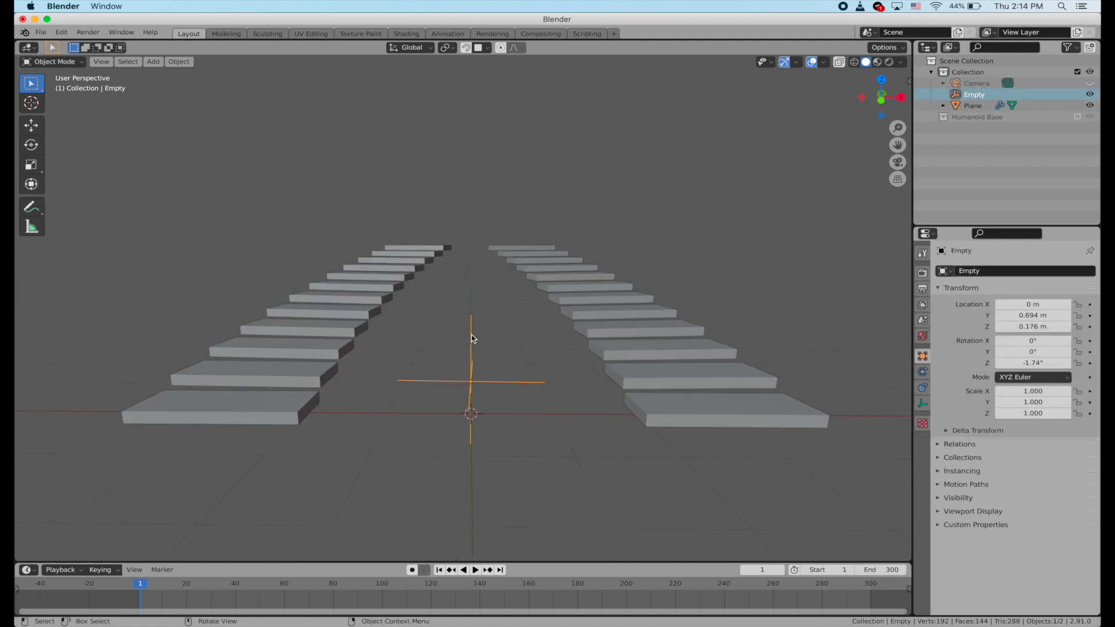
drag(1033, 363, 1021, 362)
middle_drag(438, 428, 433, 396)
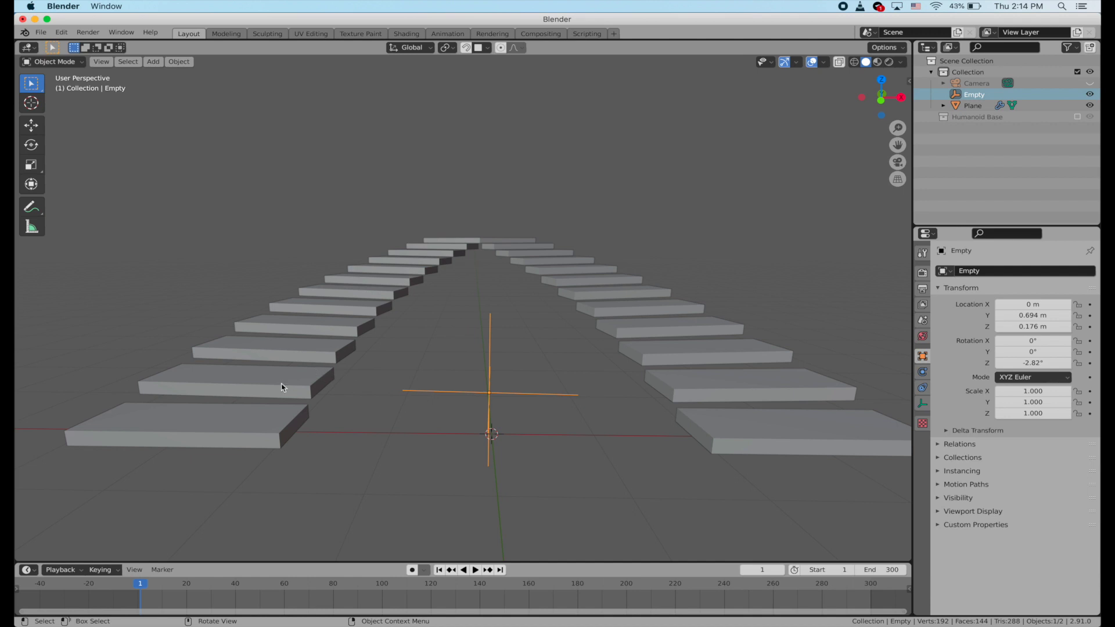
Step: Snap the 3D cursor to the plane's front inner corner vertex at the base of the lowest stair, and return to Object Mode
click(282, 387)
key(Tab)
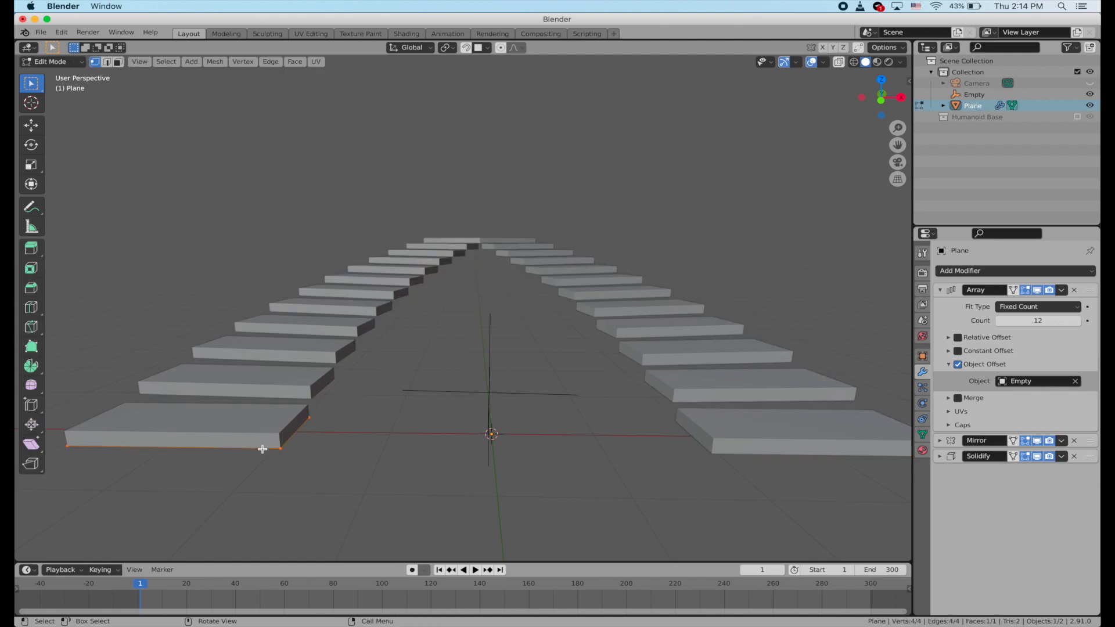
click(289, 452)
key(Tab)
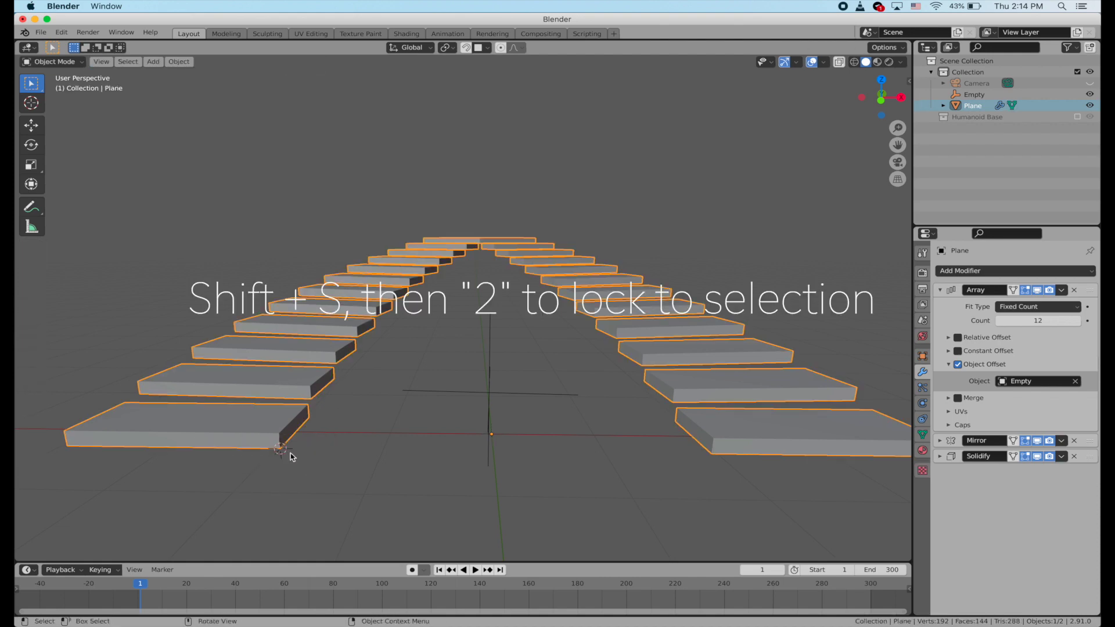
Step: Add a Single Vert mesh at the 3D cursor on the lowest stair's corner
key(shift+a)
mouse_move(271, 344)
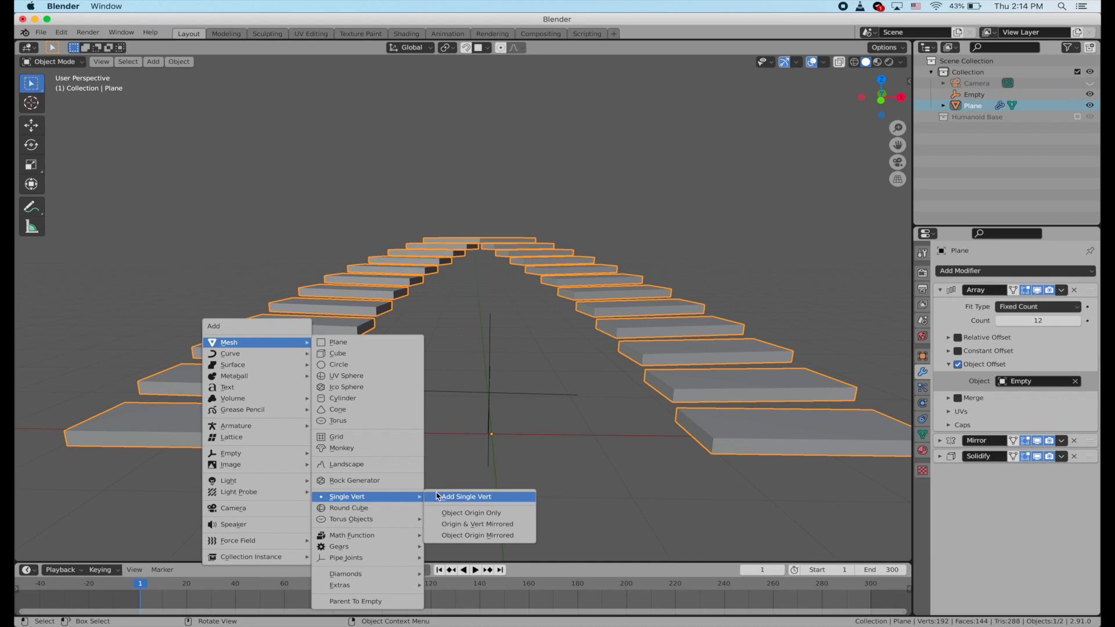
click(436, 495)
scroll(435, 492, right, 10)
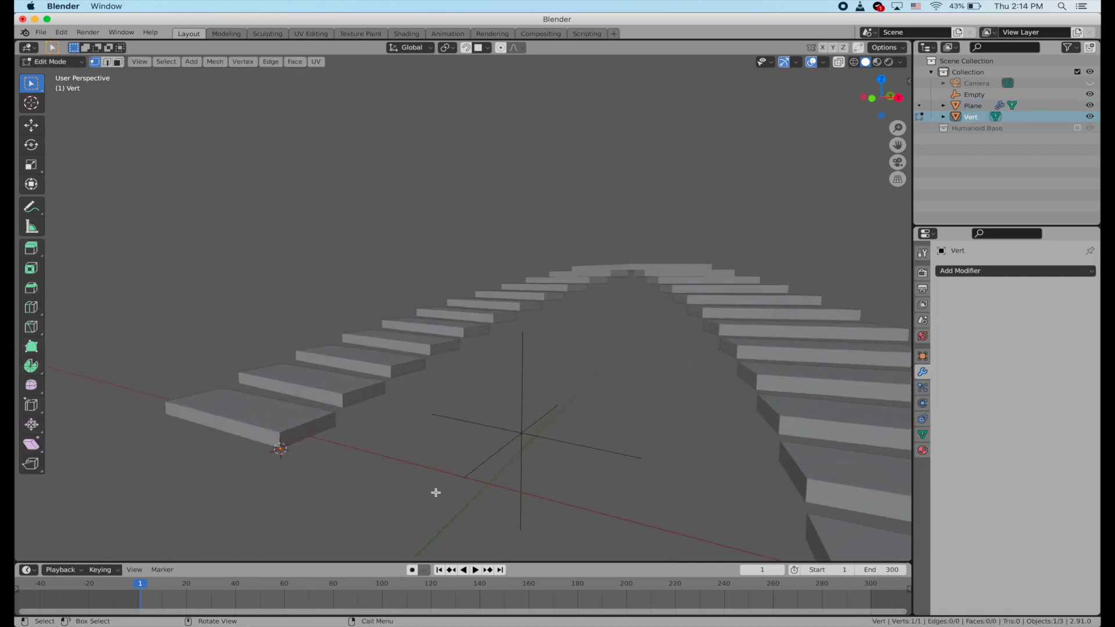
scroll(436, 492, right, 5)
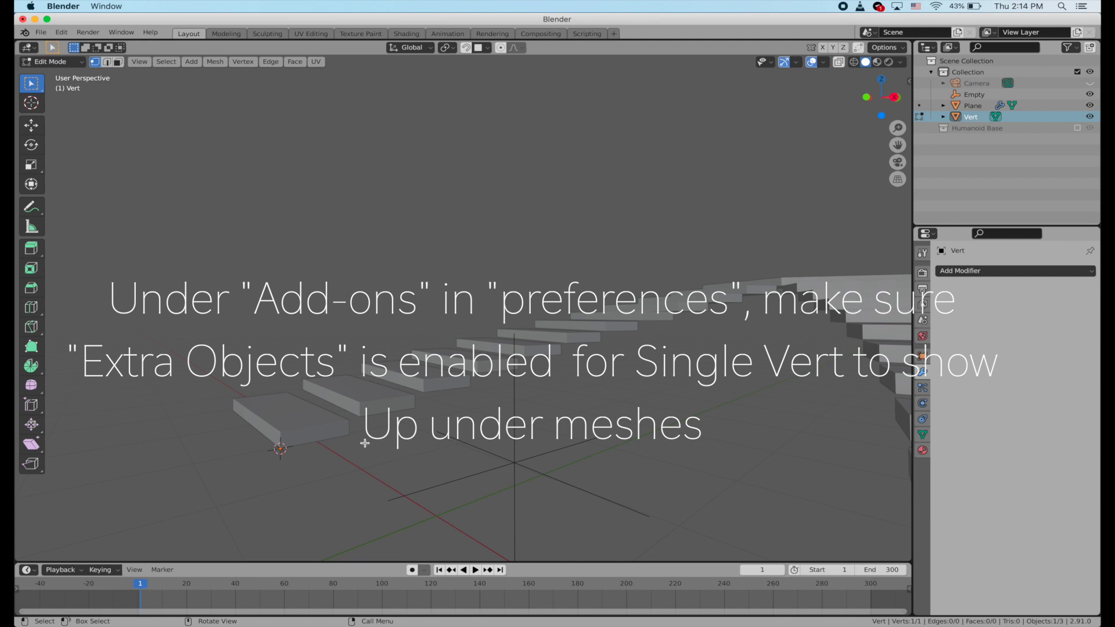
key(e)
key(ctrl)
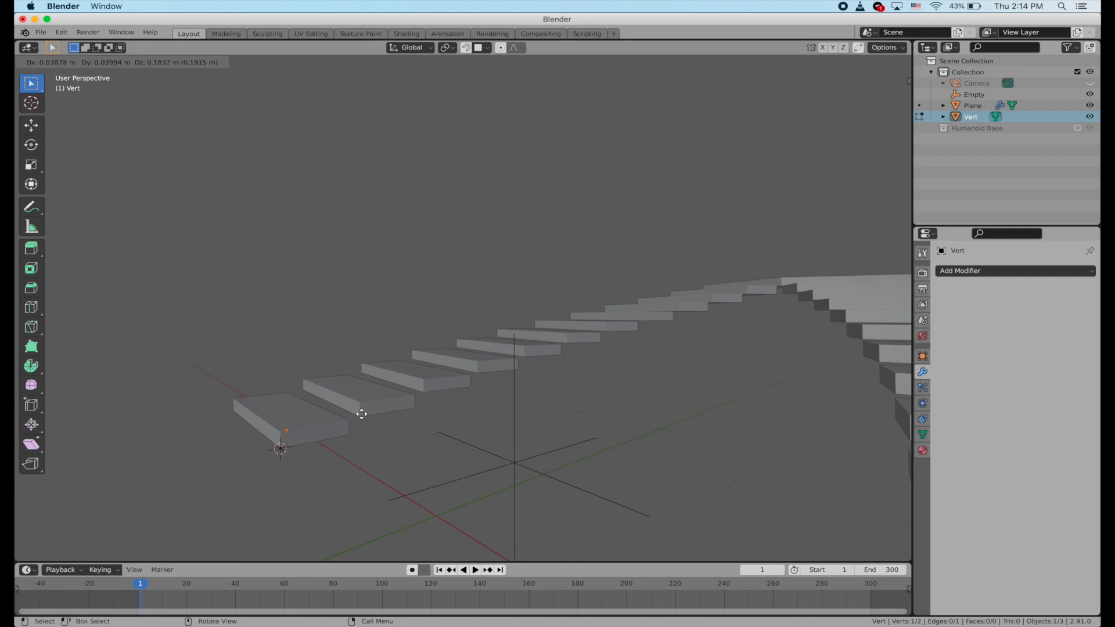
key(Escape)
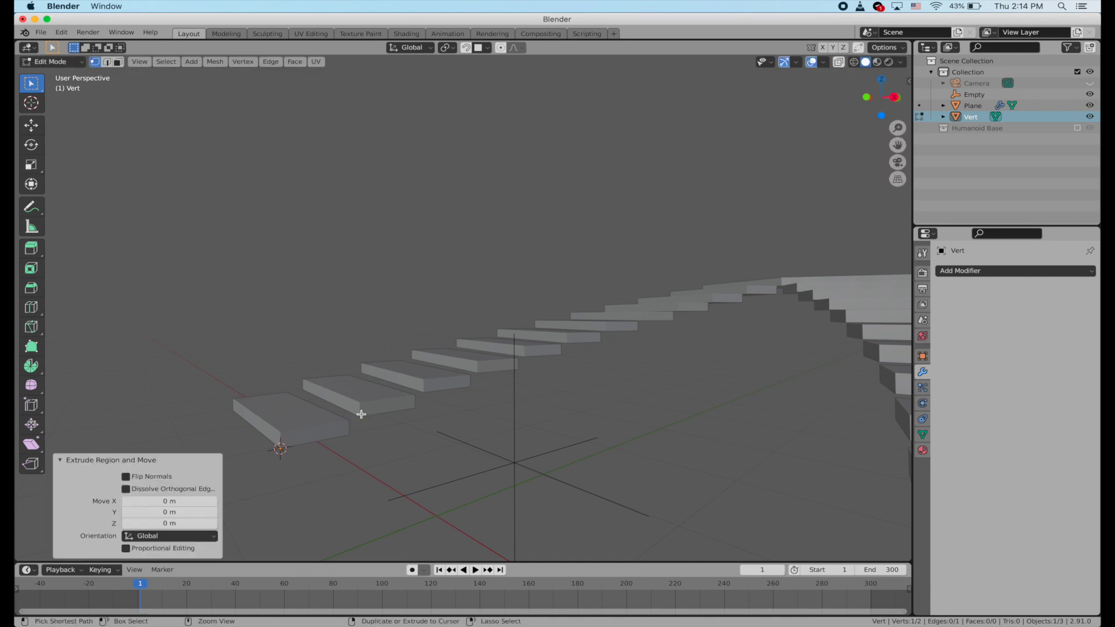
key(ctrl+z)
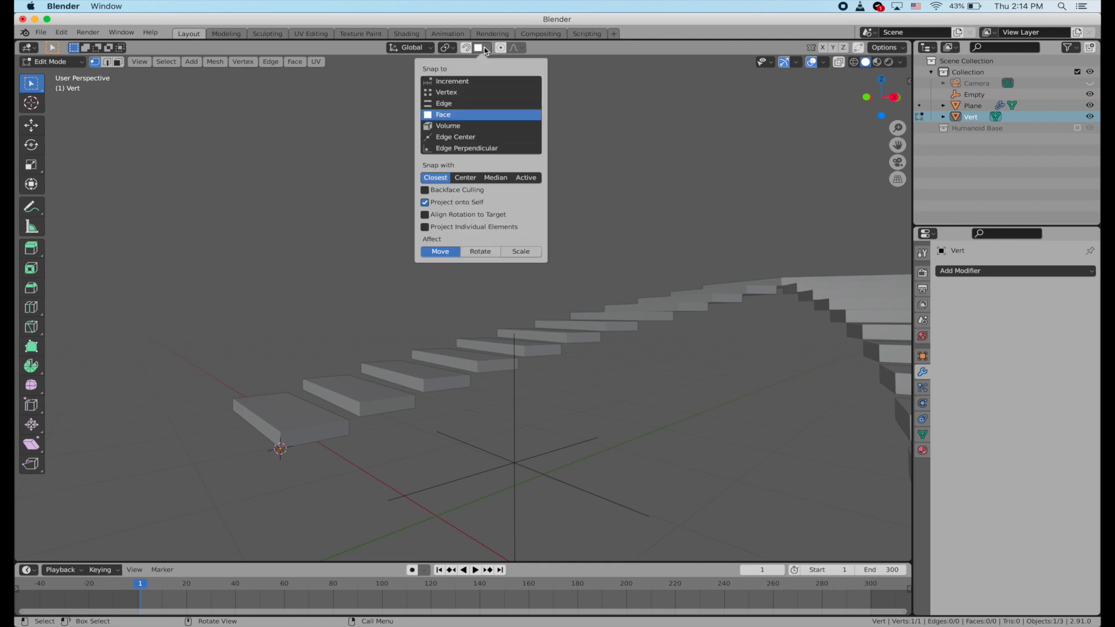
Step: Set snapping to Vertex and extrude the single vertex four times, snapping each to the lower inner front corner of the next stair
click(487, 48)
click(464, 92)
scroll(336, 306, up, 2)
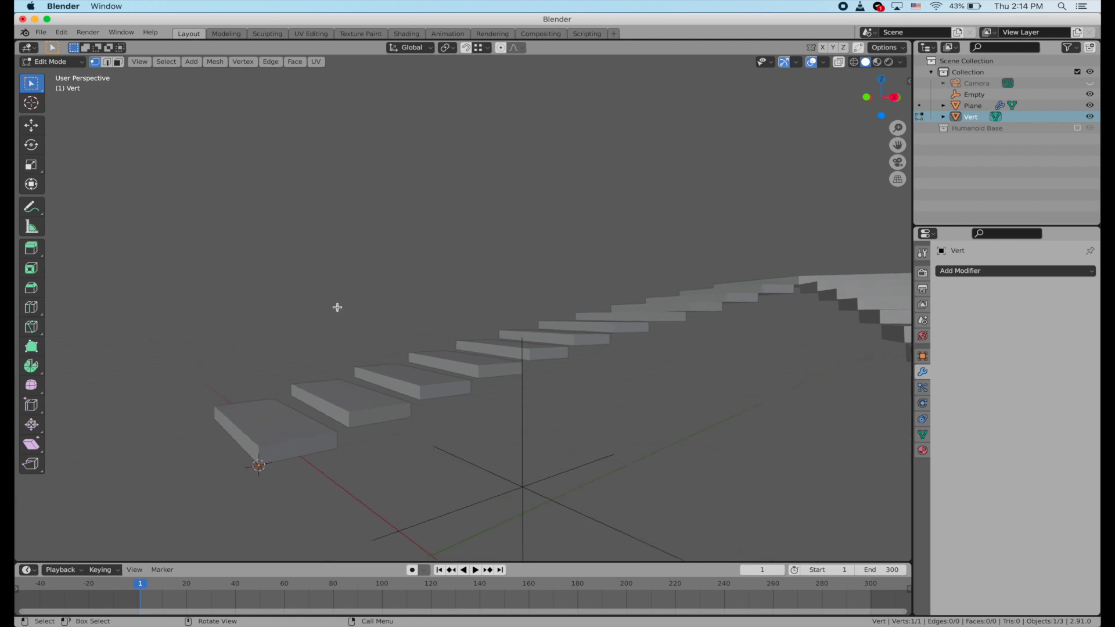
key(e)
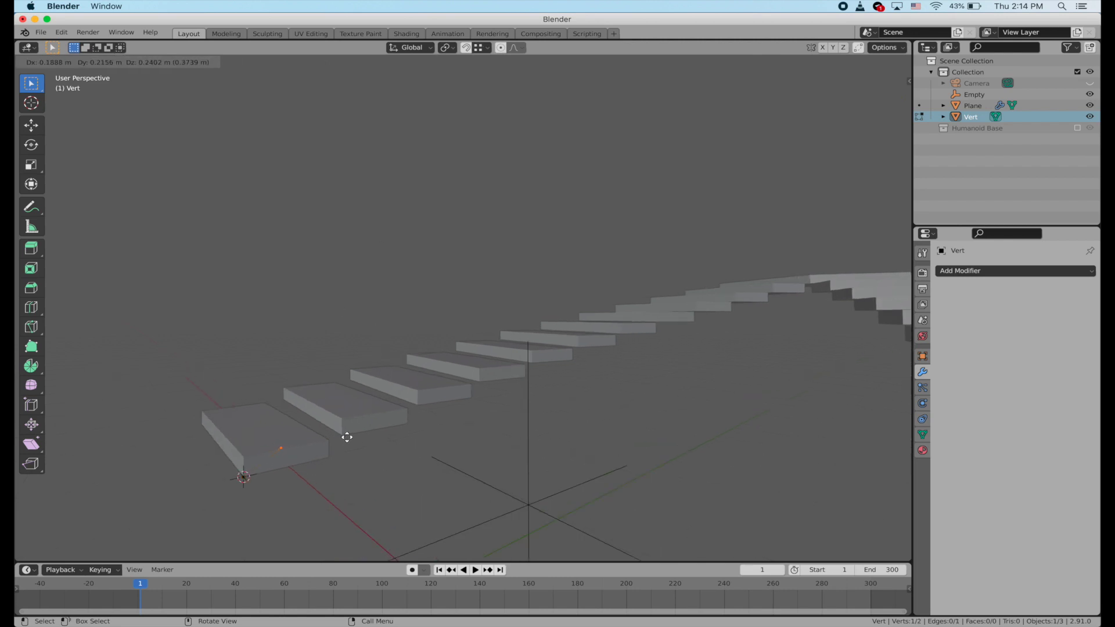
ctrl+click(347, 437)
key(e)
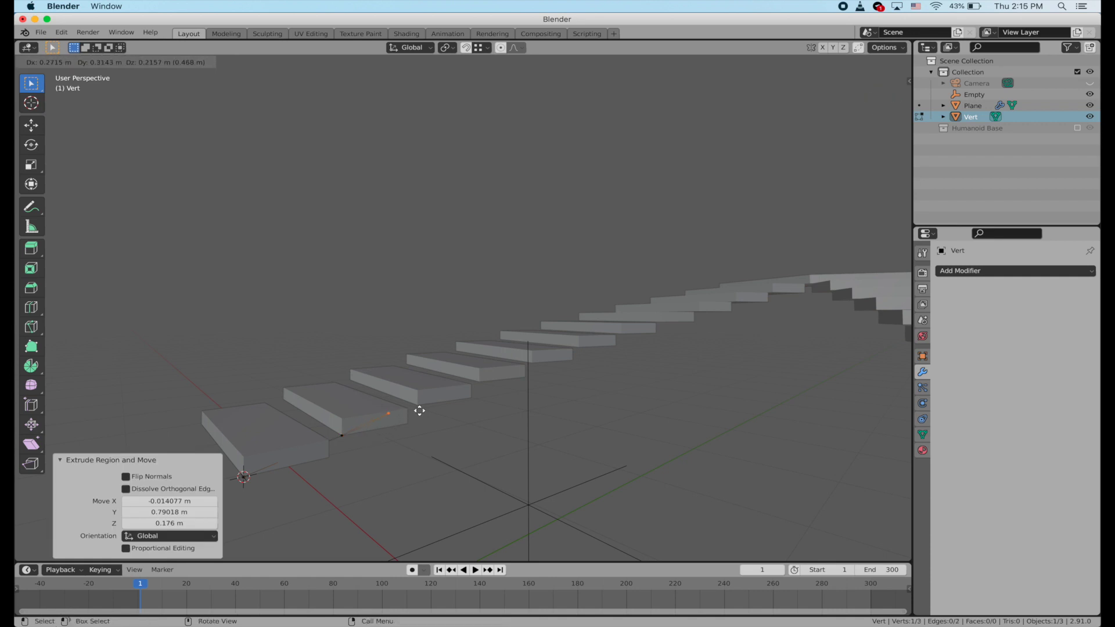
ctrl+click(420, 405)
key(e)
ctrl+click(480, 381)
key(e)
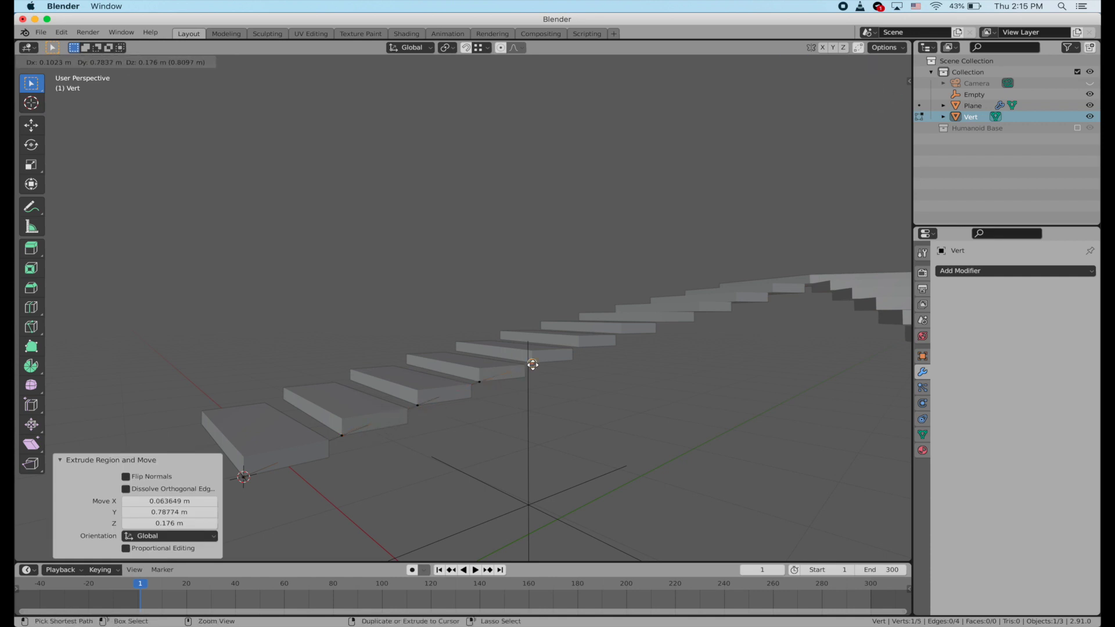
ctrl+click(534, 363)
Step: Extrude the end of the inner edge chain three more times, snapping each vertex to the next stair's lower inner front corner
scroll(587, 368, right, 5)
scroll(544, 394, right, 5)
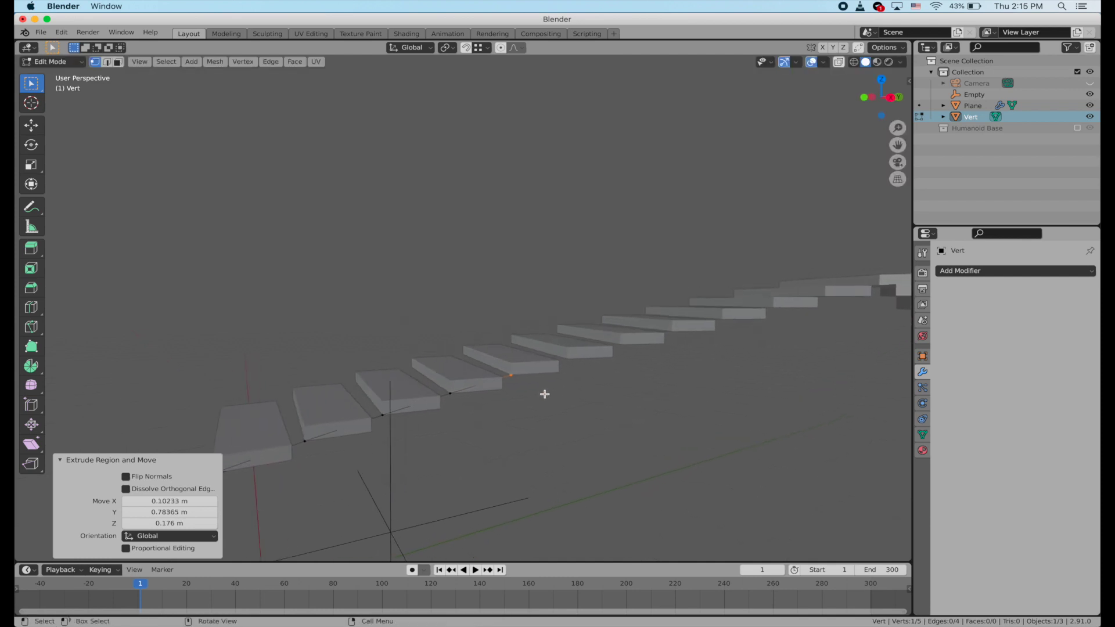
scroll(544, 394, right, 3)
key(e)
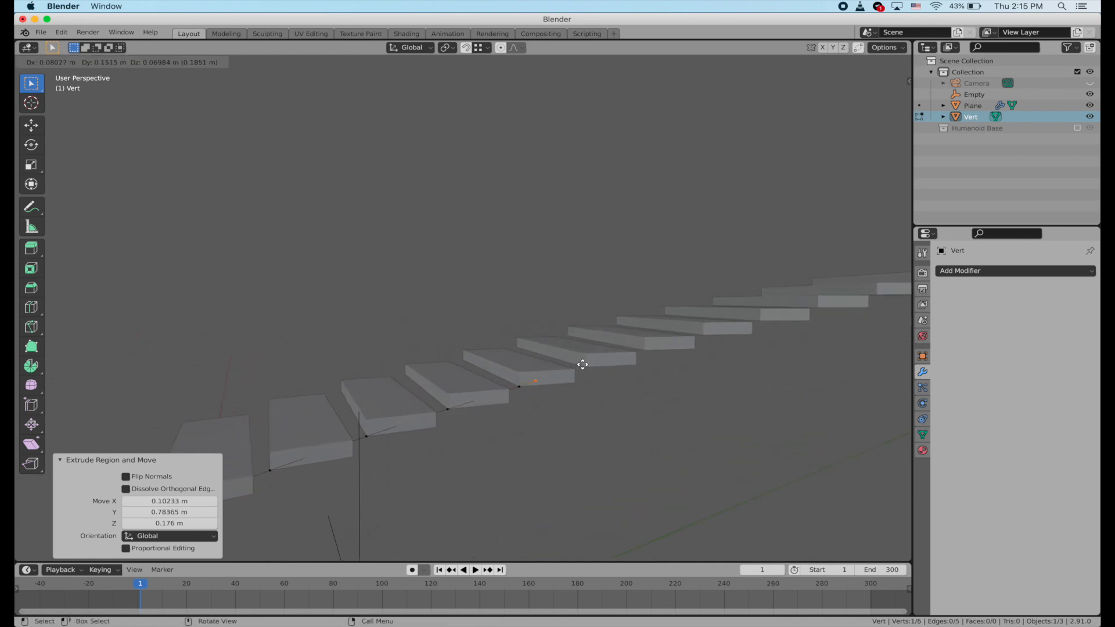
click(582, 366)
scroll(612, 369, right, 3)
key(e)
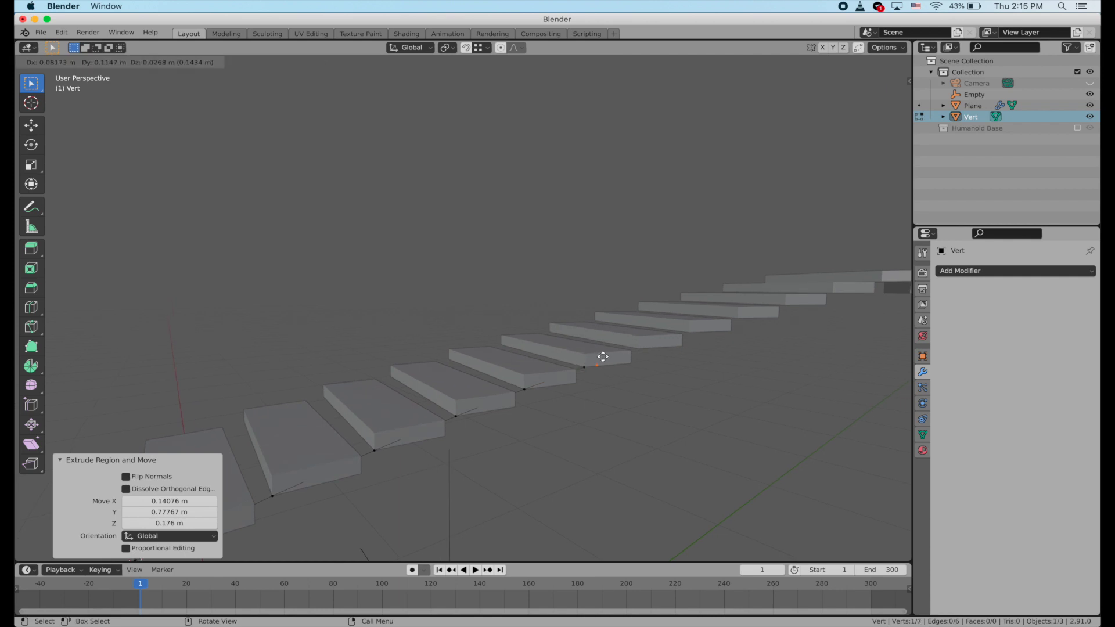
click(636, 348)
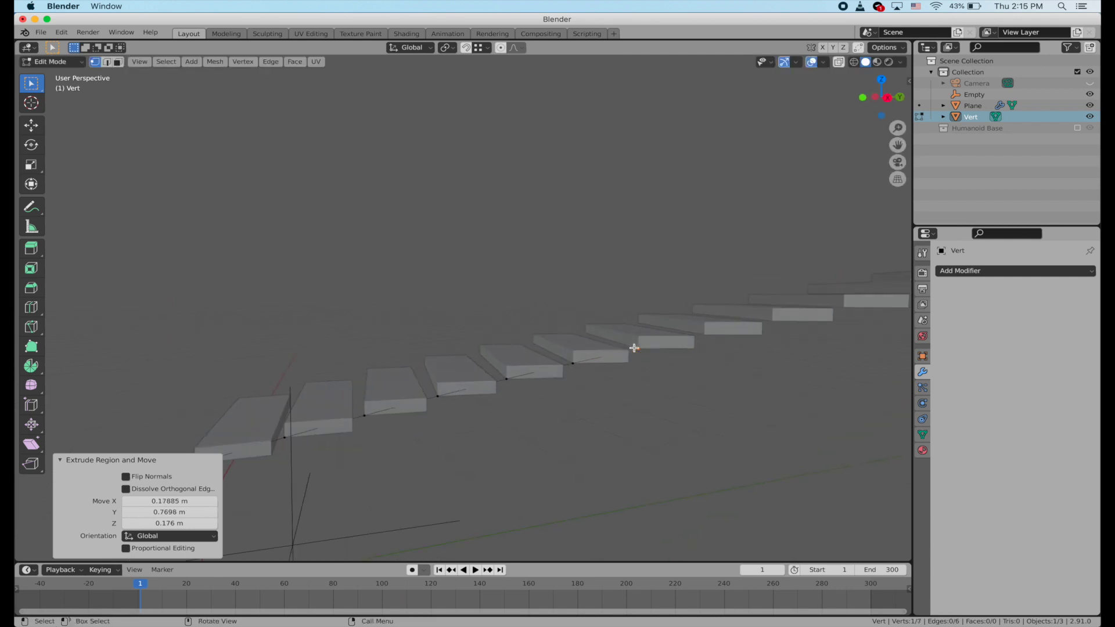
scroll(746, 381, right, 5)
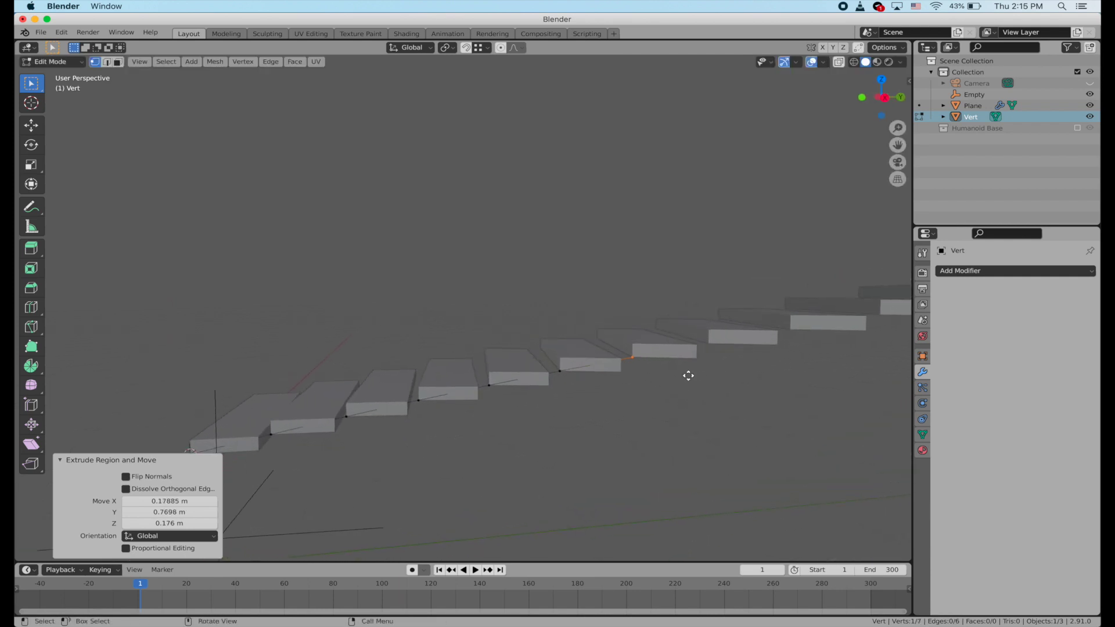
key(e)
click(716, 345)
Step: Extrude the inner chain's end vertex four more times, snapping to successive lower inner front corners up to the top stair
scroll(715, 345, right, 3)
key(e)
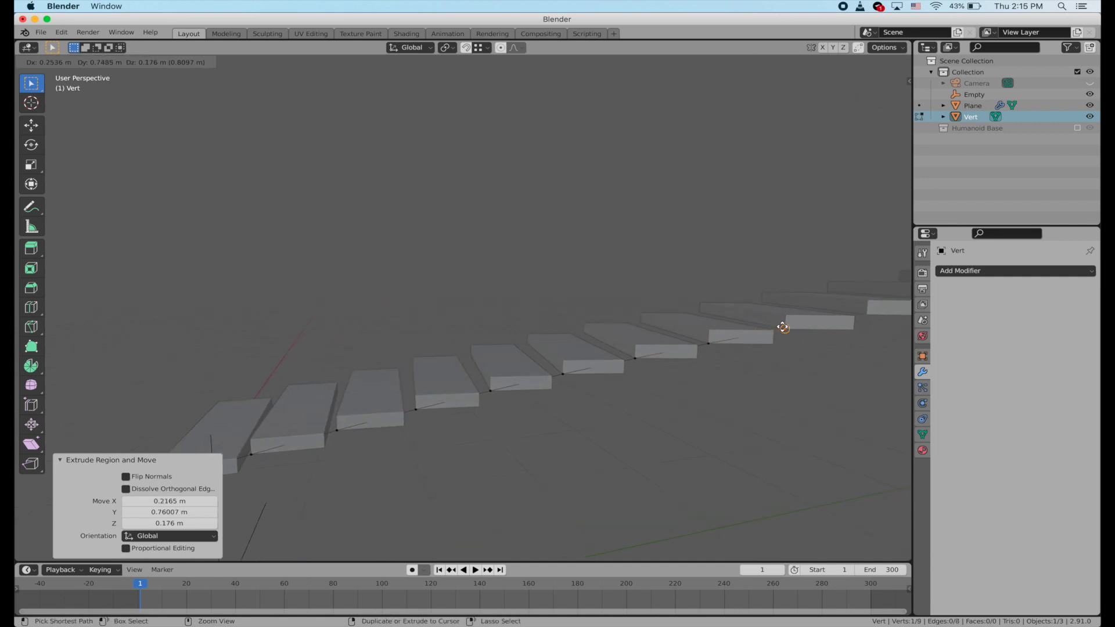
click(784, 329)
shift+middle_drag(810, 345, 716, 349)
key(e)
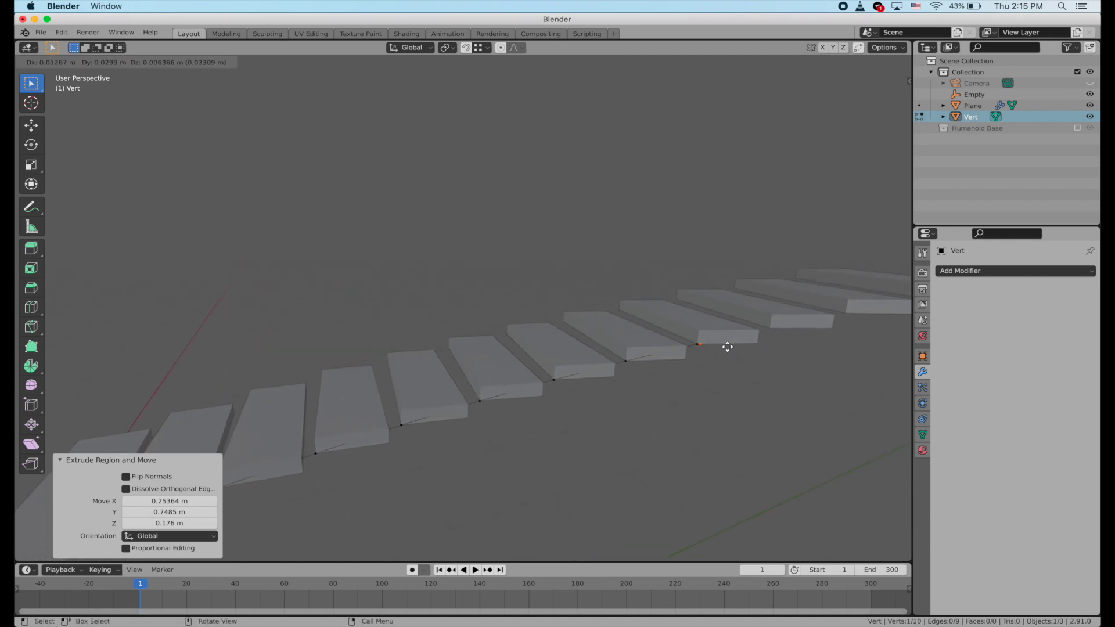
click(767, 329)
middle_drag(824, 332, 667, 361)
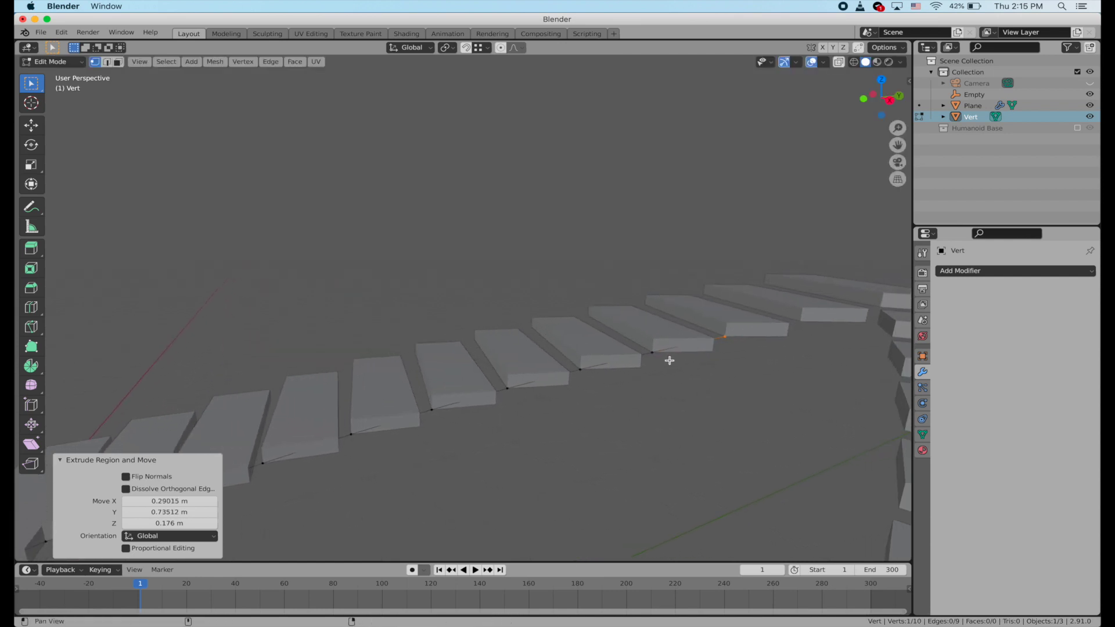
key(e)
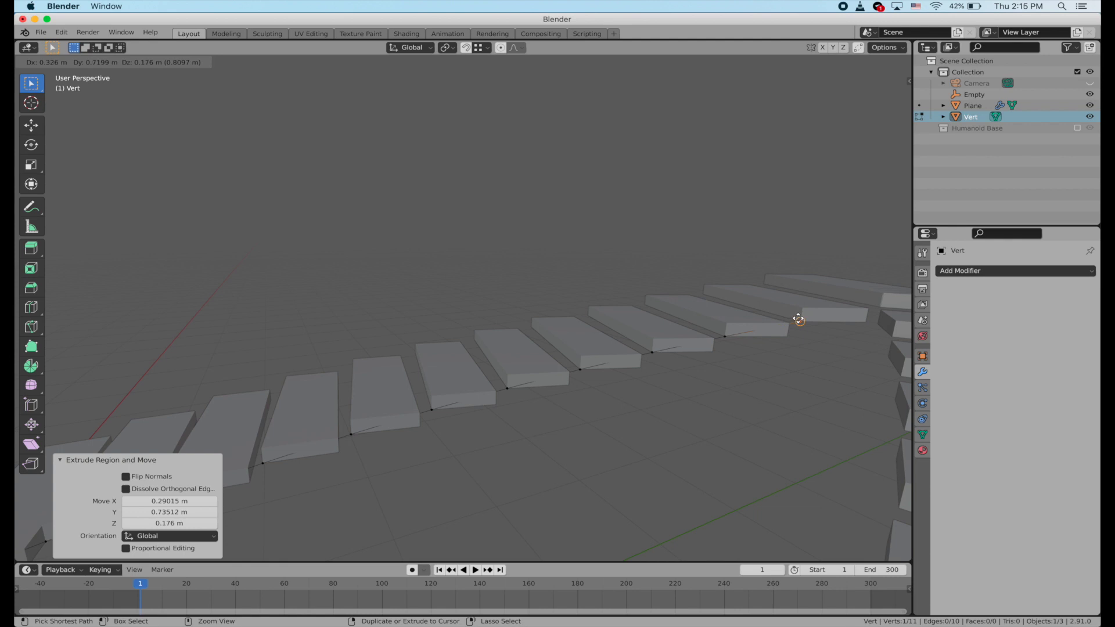
click(799, 319)
middle_drag(797, 318, 798, 318)
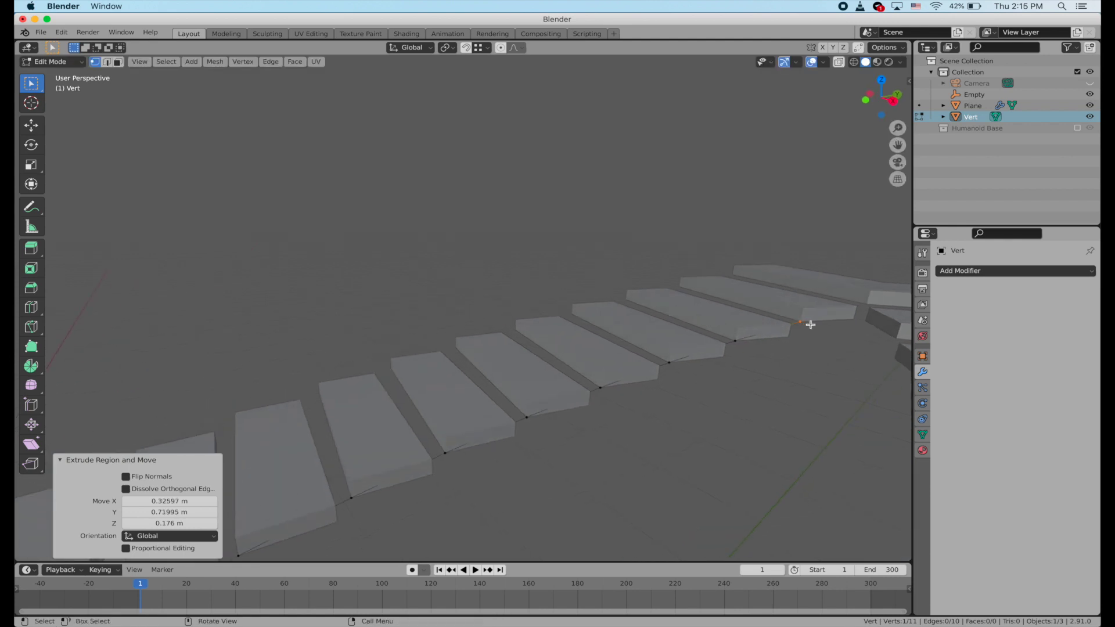
key(e)
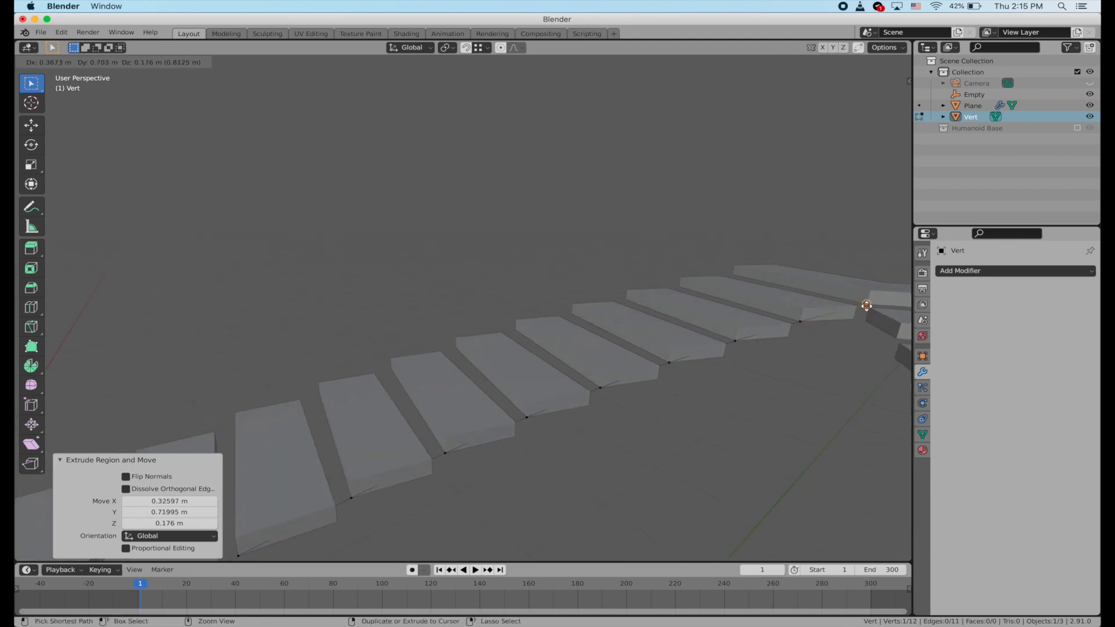
click(867, 305)
middle_drag(769, 349, 771, 350)
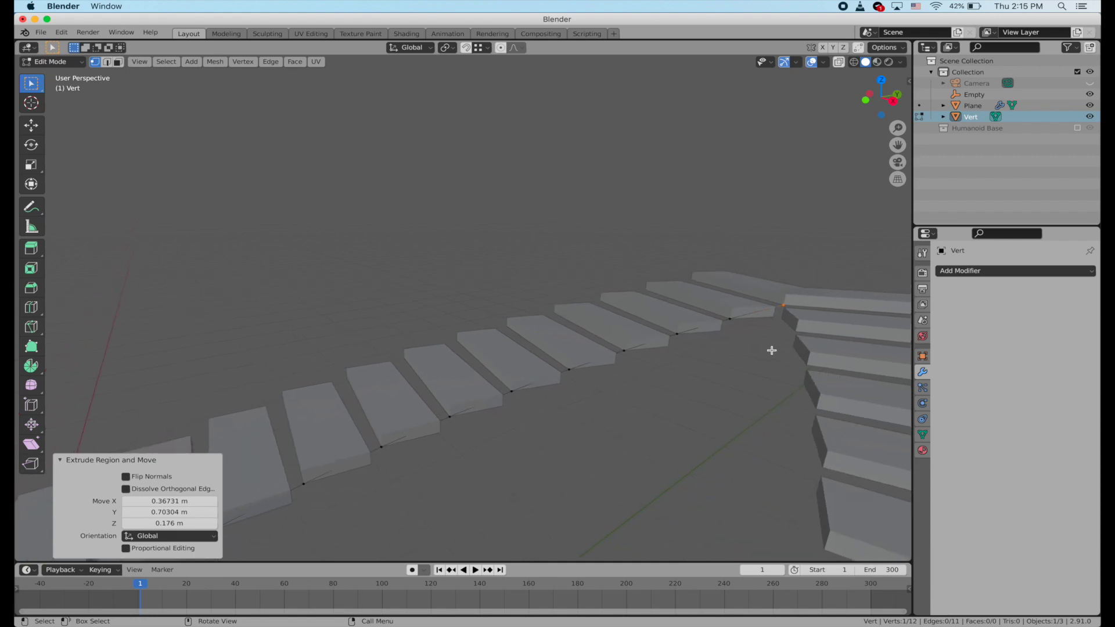
Step: Snap the 3D cursor to the plane's front outer corner vertex at the base of the lowest stair, and return to Object Mode
scroll(771, 350, down, 4)
shift+middle_drag(368, 403, 500, 373)
key(Tab)
click(473, 442)
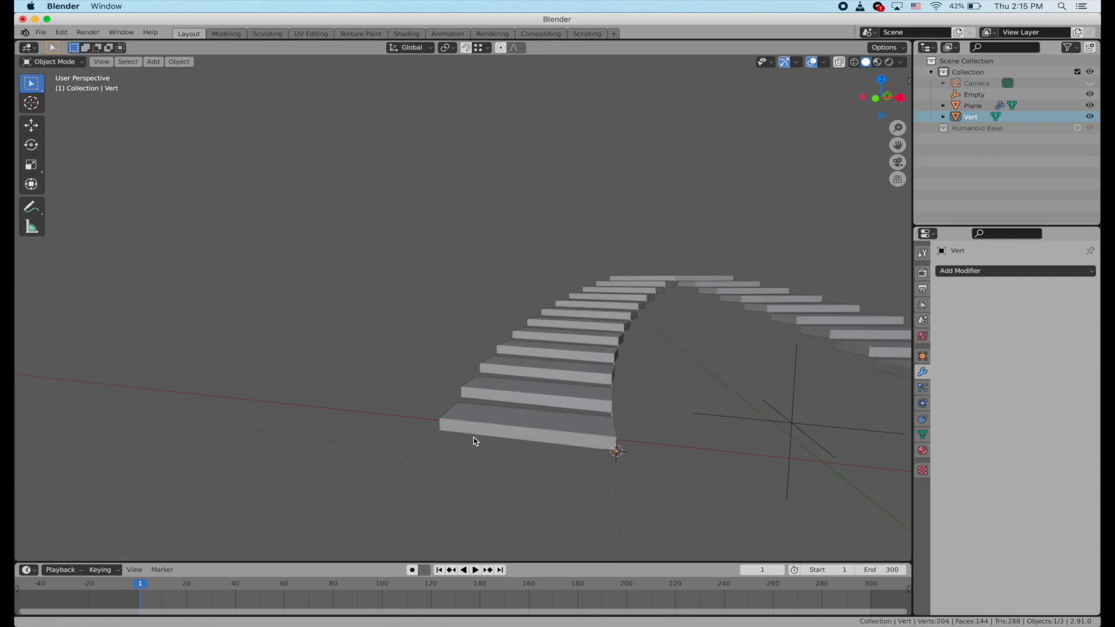
middle_drag(472, 442, 510, 447)
key(Tab)
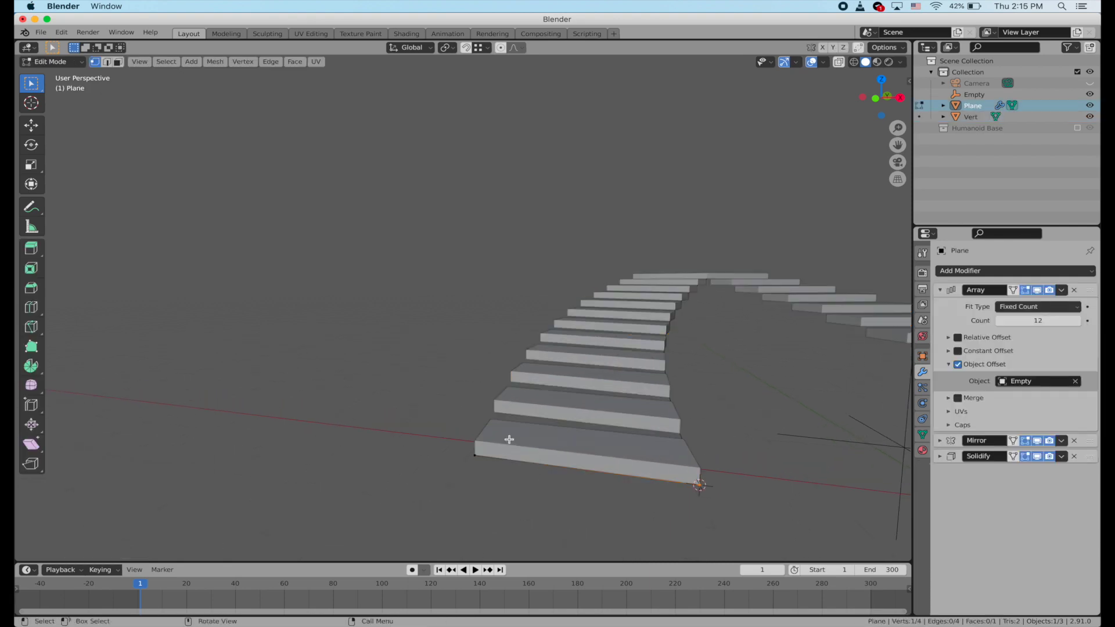
click(476, 456)
key(Tab)
Step: Add a second Single Vert mesh at the 3D cursor on the lowest stair's outer corner
key(shift+a)
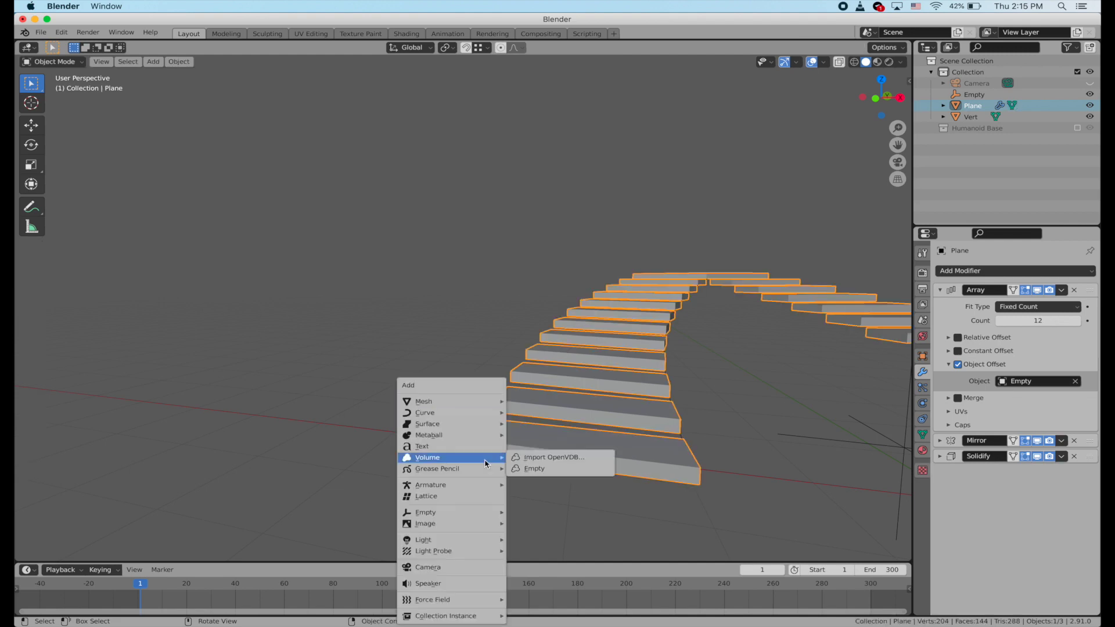
mouse_move(484, 400)
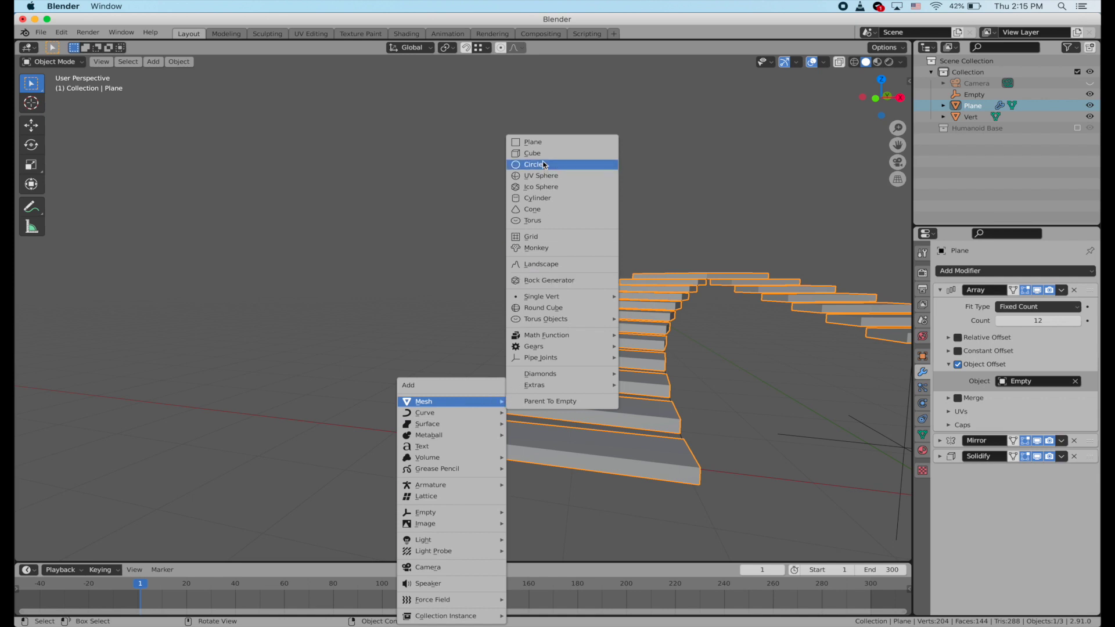
mouse_move(551, 297)
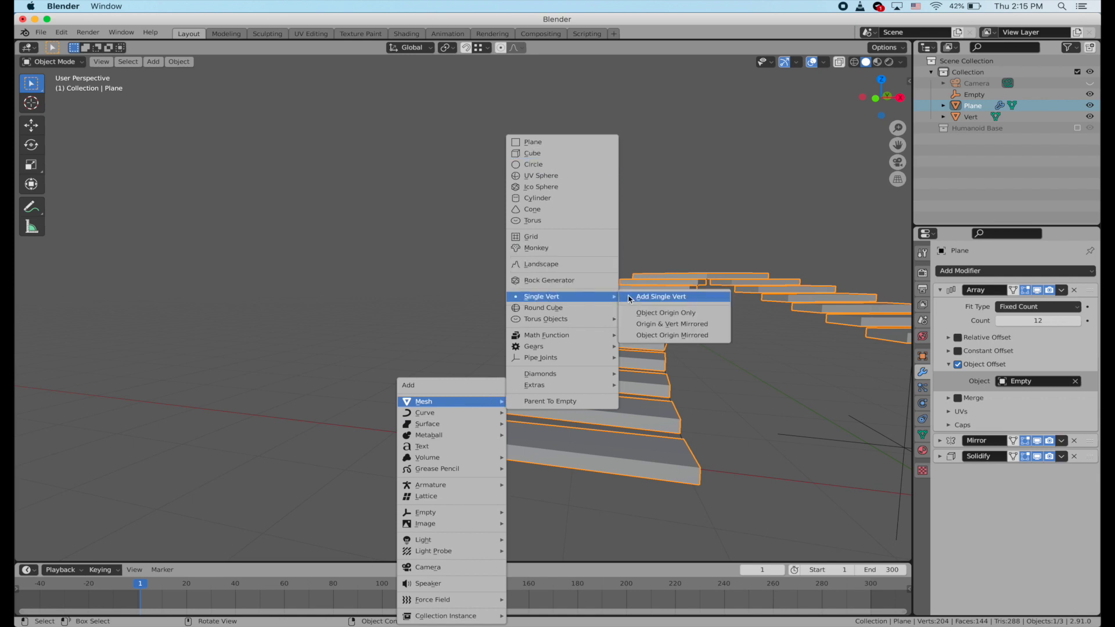
click(628, 296)
Step: Extrude the new vertex three times, snapping each to the lower outer front corner of the next stair
middle_drag(420, 363, 548, 350)
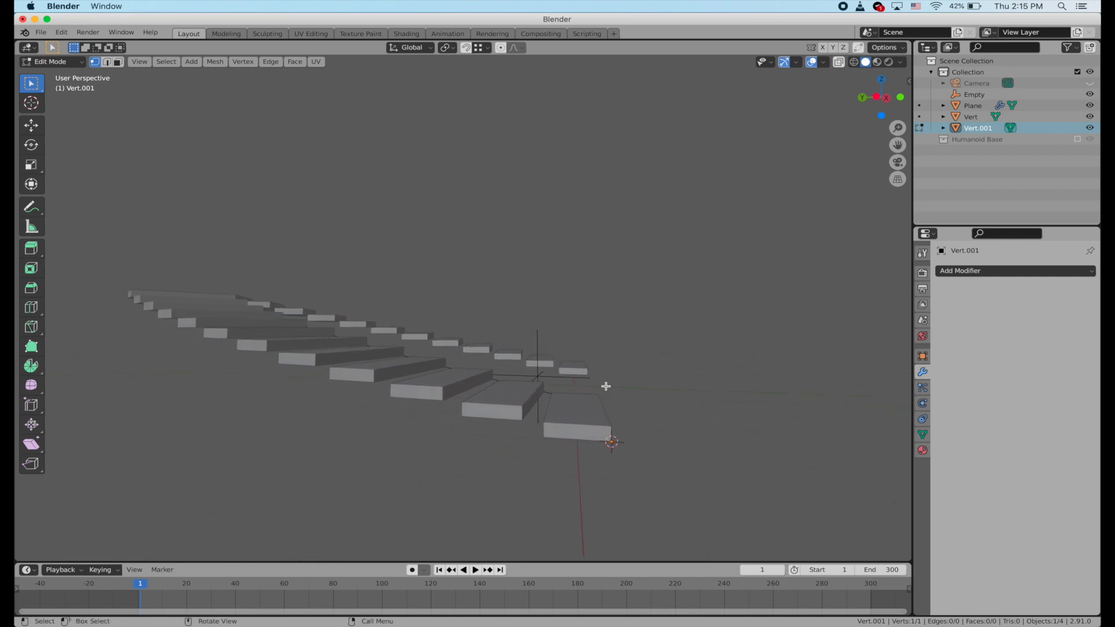
ctrl+right_click(527, 428)
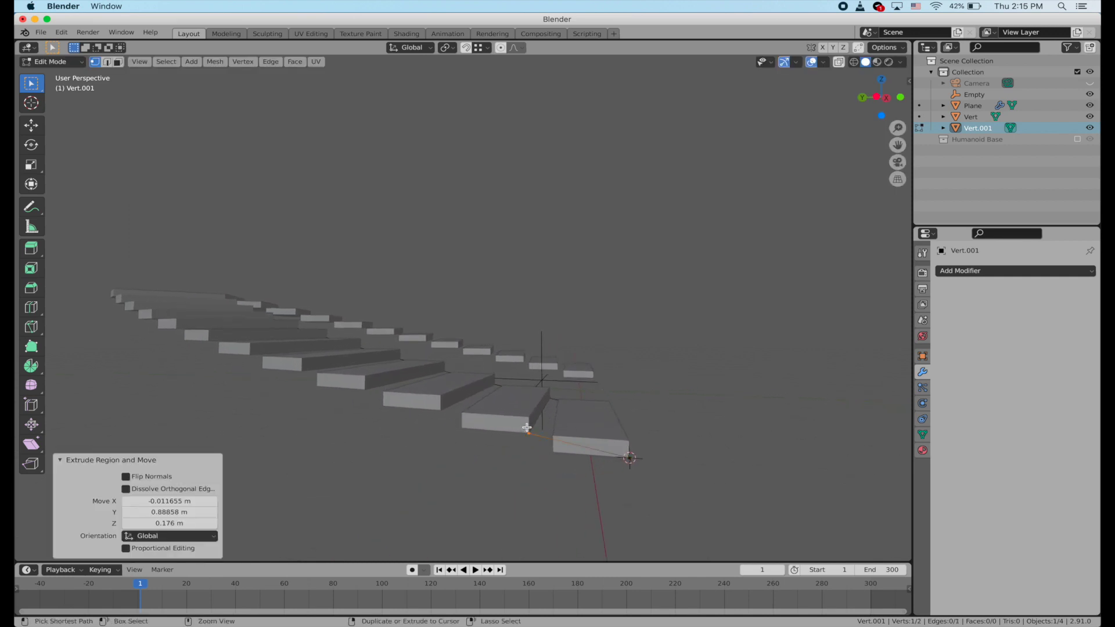
middle_drag(527, 428, 528, 434)
key(e)
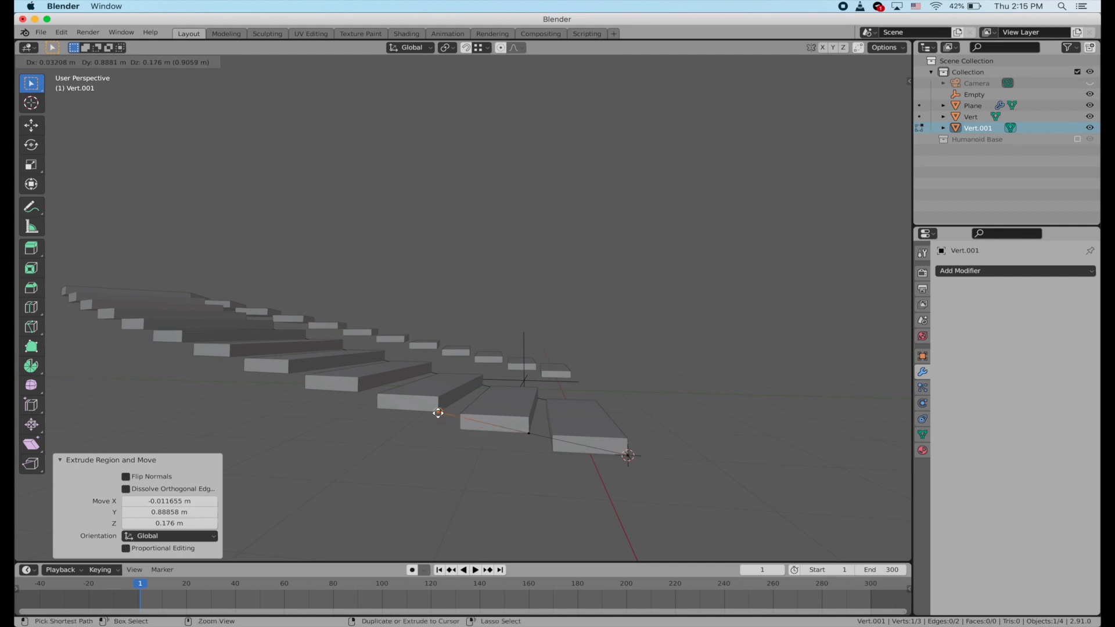
ctrl+click(438, 413)
middle_drag(438, 413, 439, 413)
key(e)
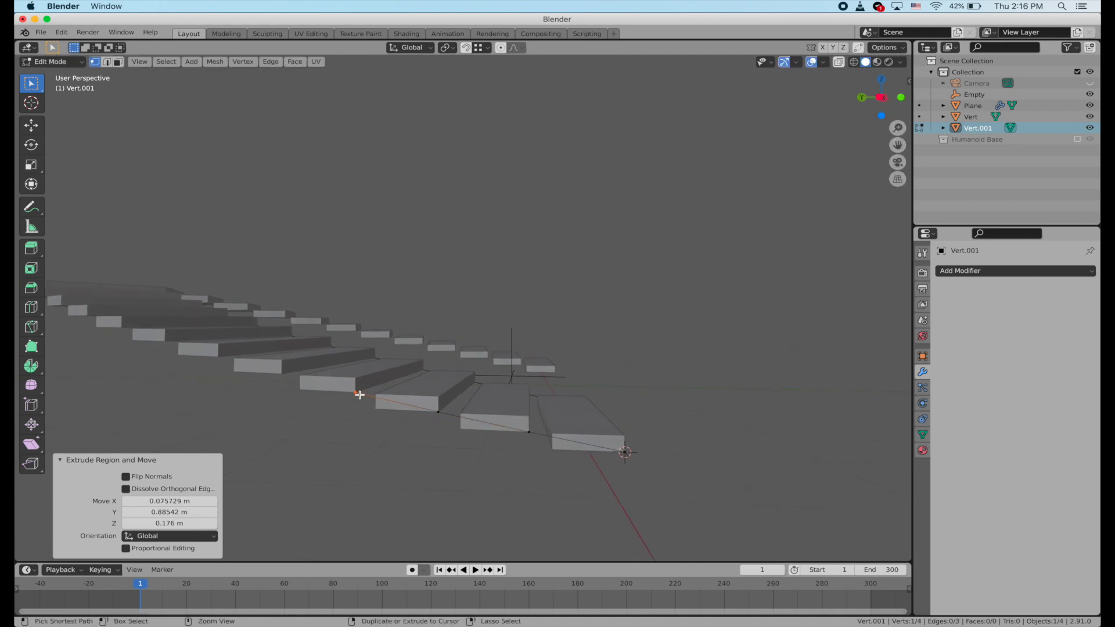
ctrl+click(356, 393)
Step: With only the outer chain's end vertex selected, extrude it three more times, snapping to the next stairs' lower outer front corners
shift+click(438, 400)
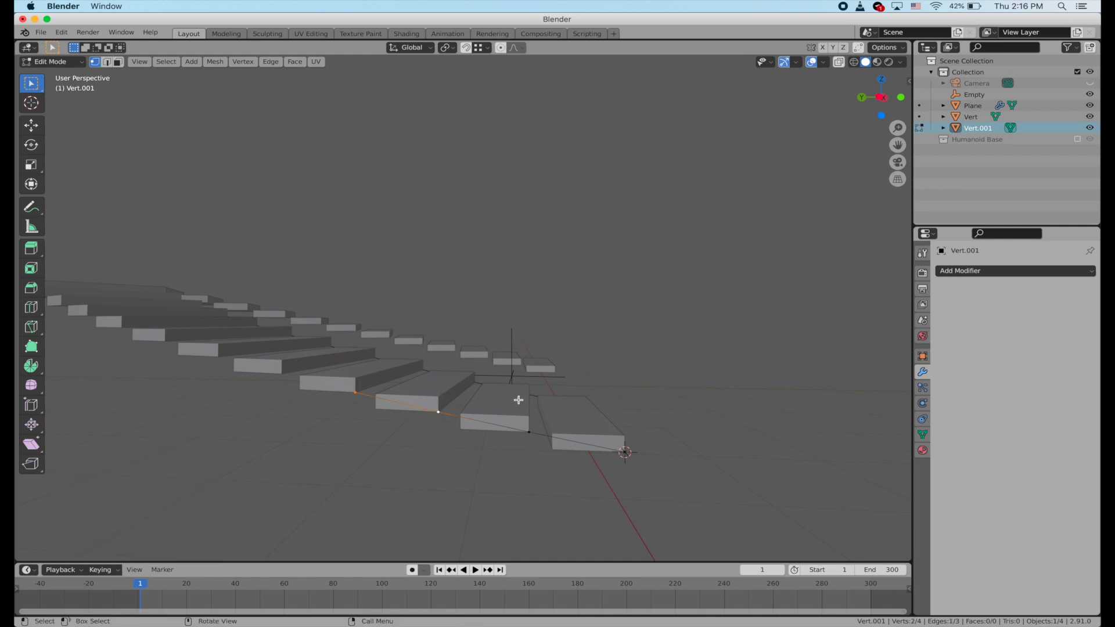
shift+middle_drag(400, 393, 526, 437)
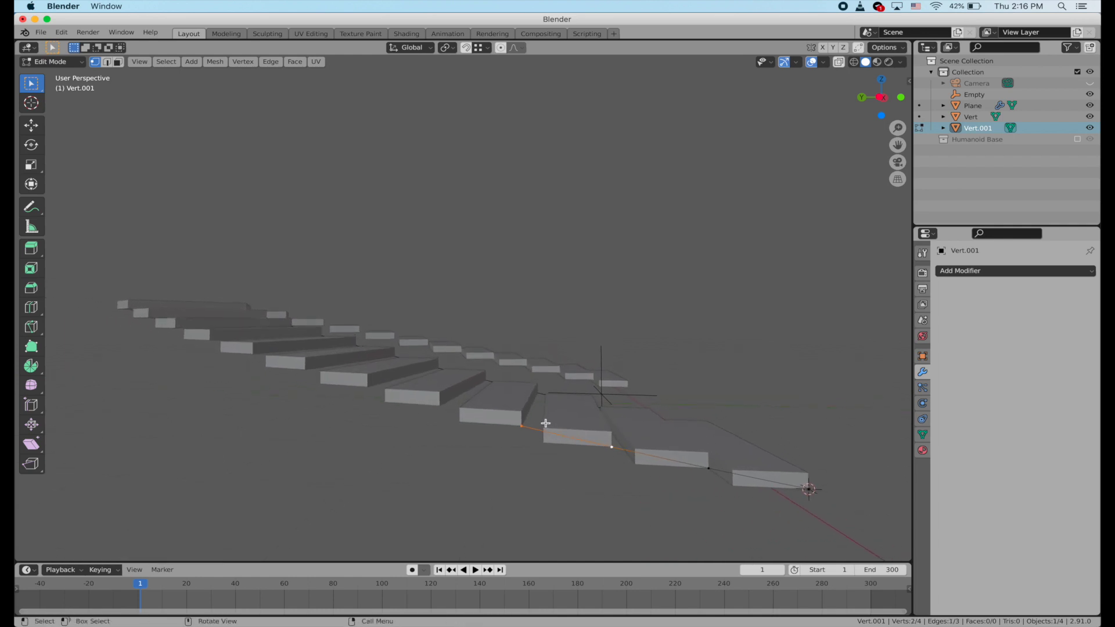
click(525, 440)
key(e)
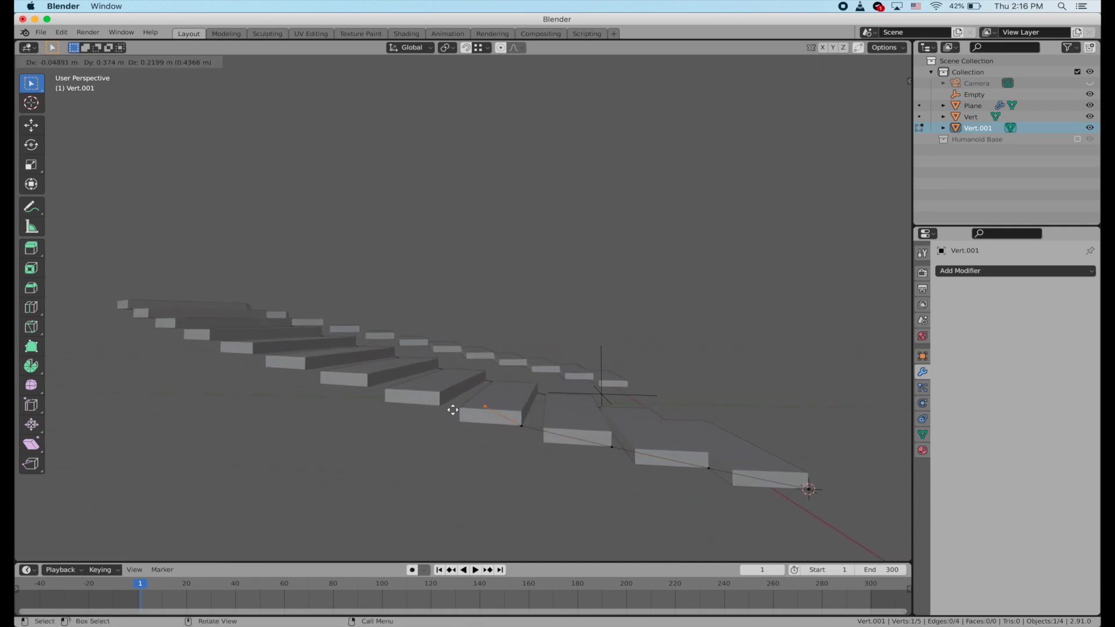
click(443, 405)
middle_drag(443, 406, 368, 388)
key(e)
click(366, 386)
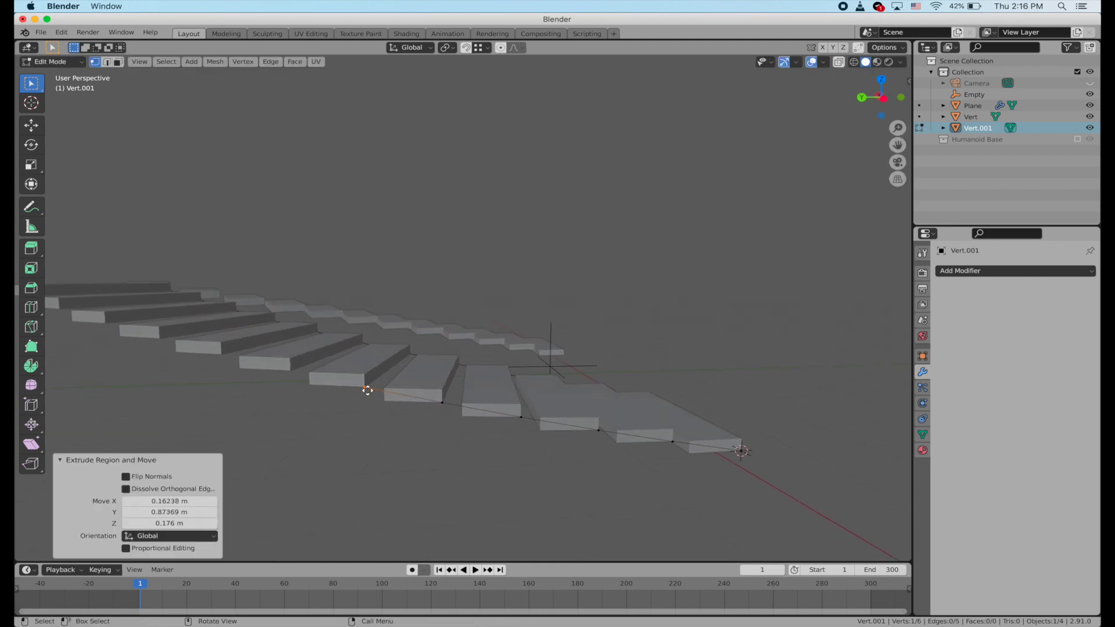
key(e)
key(ctrl)
click(291, 372)
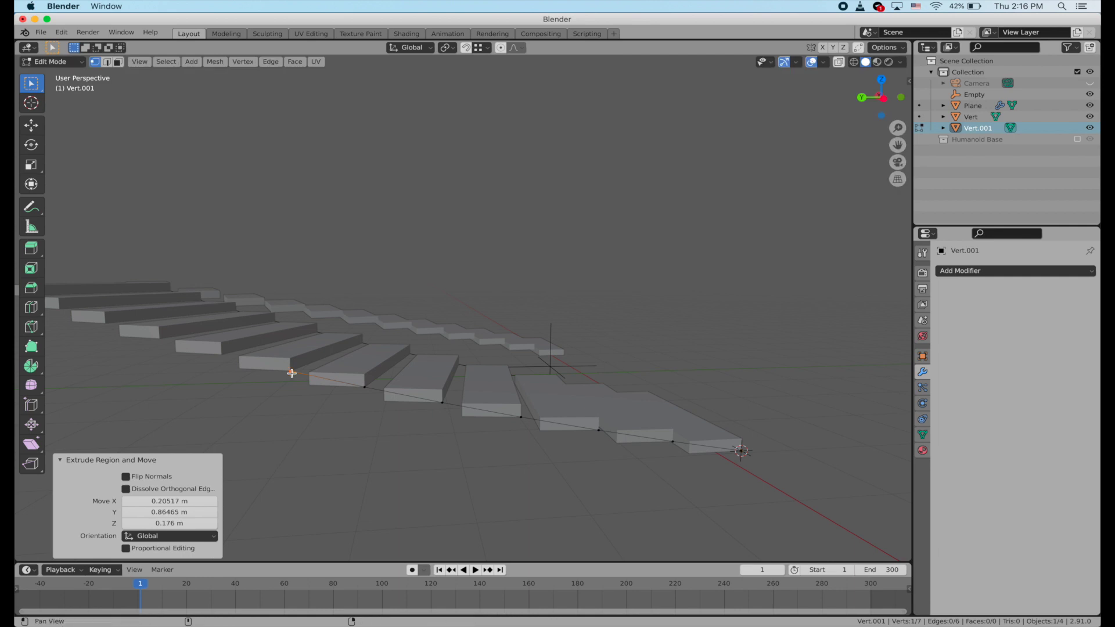
Step: Continue the outer edge chain with extrusions to the lower outer front corners of the following three stairs
middle_drag(291, 372, 410, 398)
key(e)
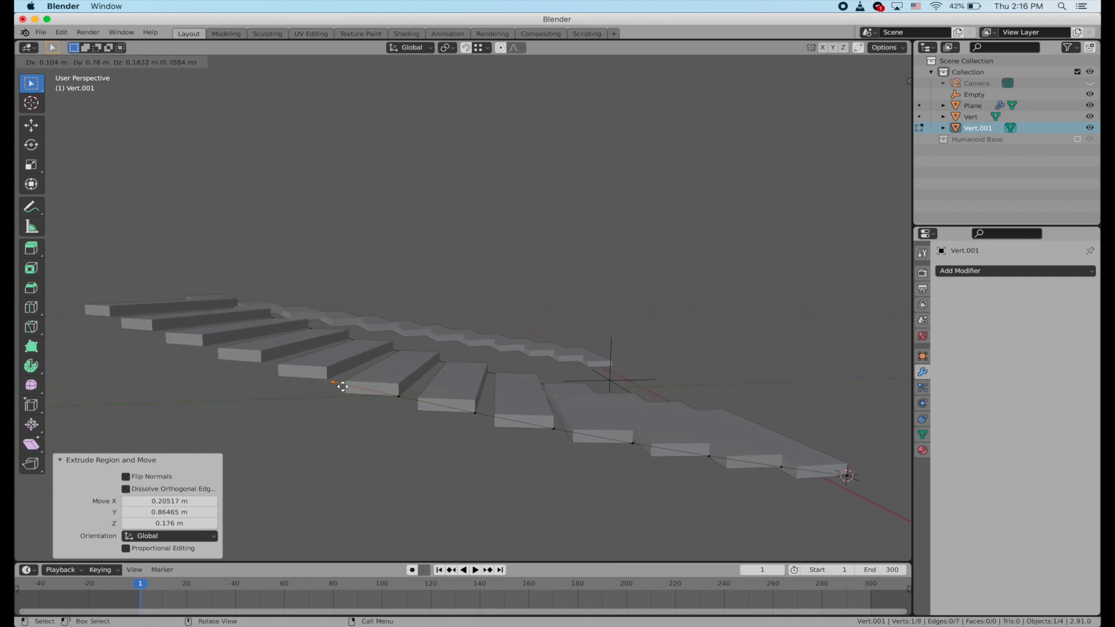
click(329, 381)
middle_drag(329, 381, 331, 383)
key(e)
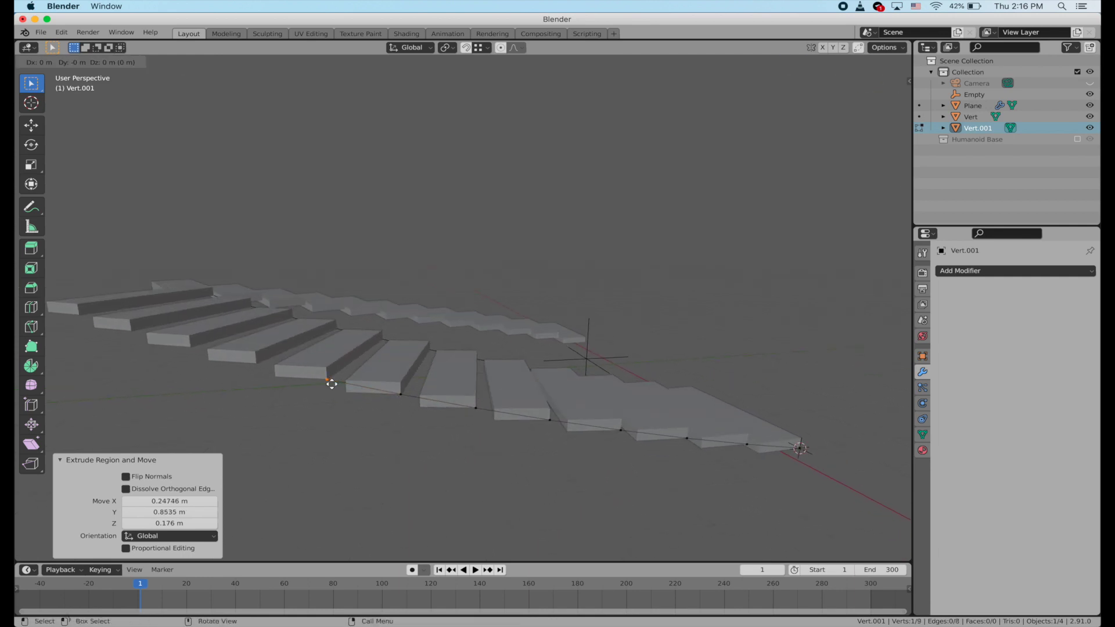
click(260, 364)
middle_drag(260, 364, 259, 356)
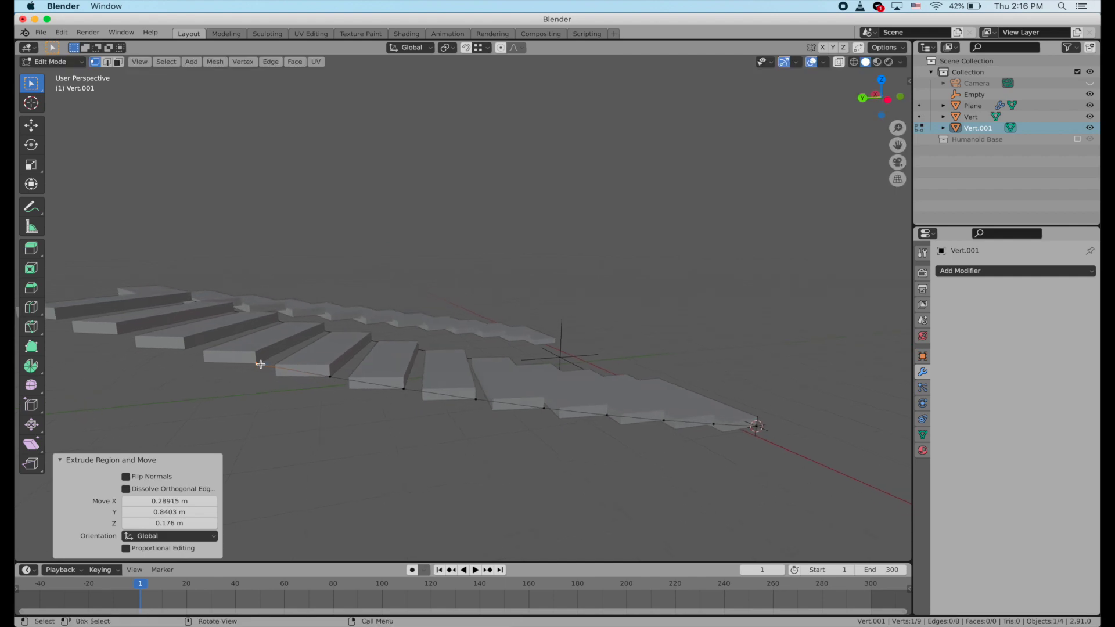
key(e)
click(187, 351)
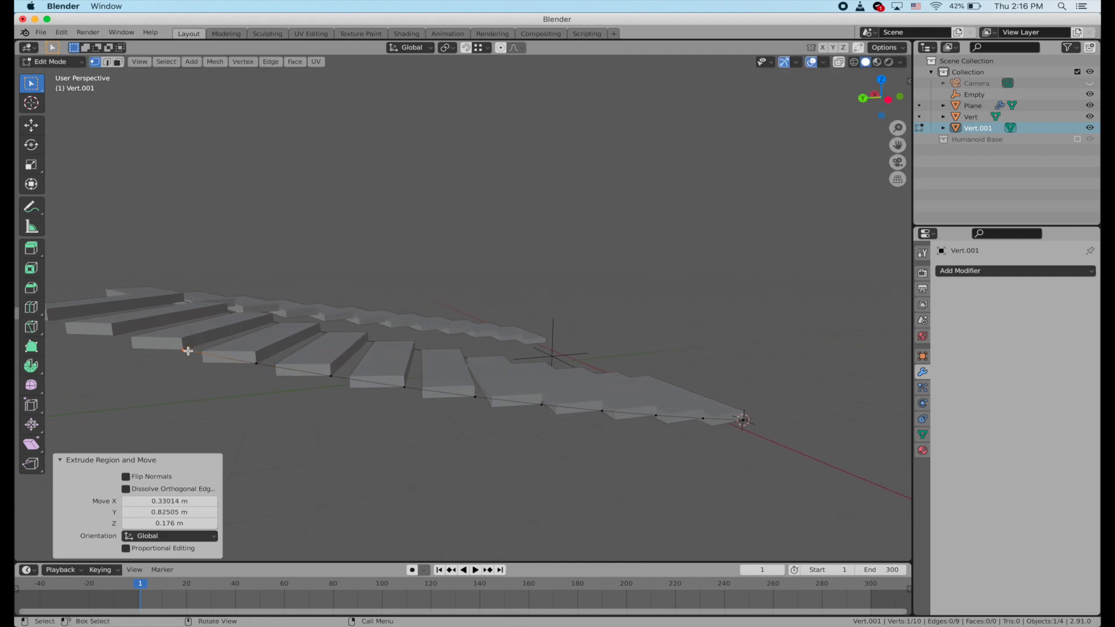
Step: Extrude the outer chain twice more to finish at the top stair's lower outer front corner, and return to Object Mode
shift+middle_drag(187, 350, 329, 371)
key(e)
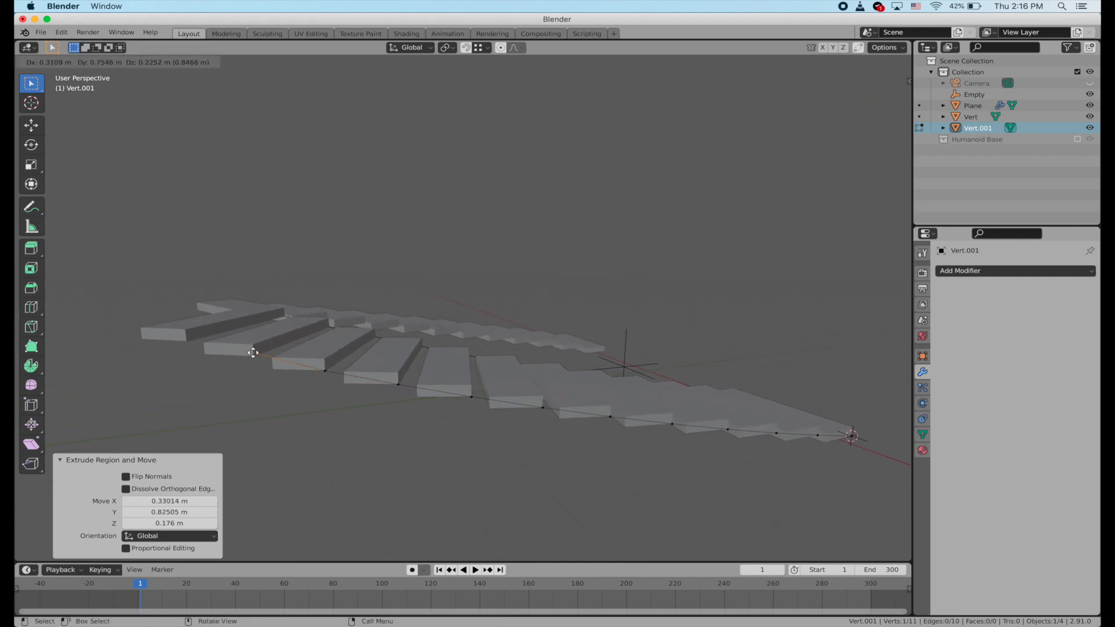
ctrl+click(256, 356)
middle_drag(256, 356, 255, 355)
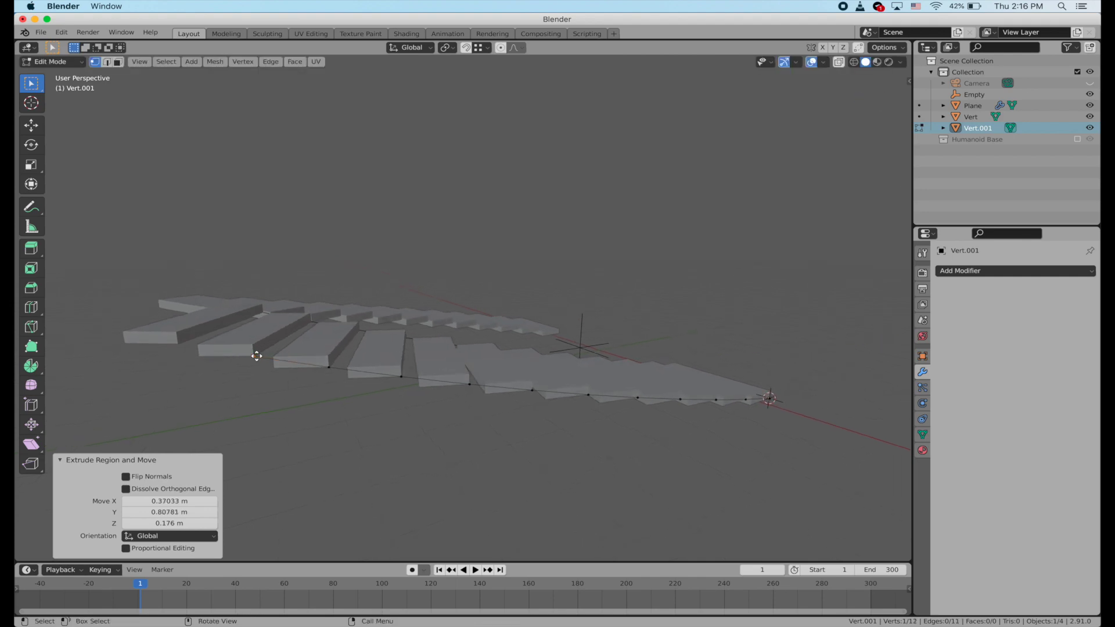
key(e)
click(184, 345)
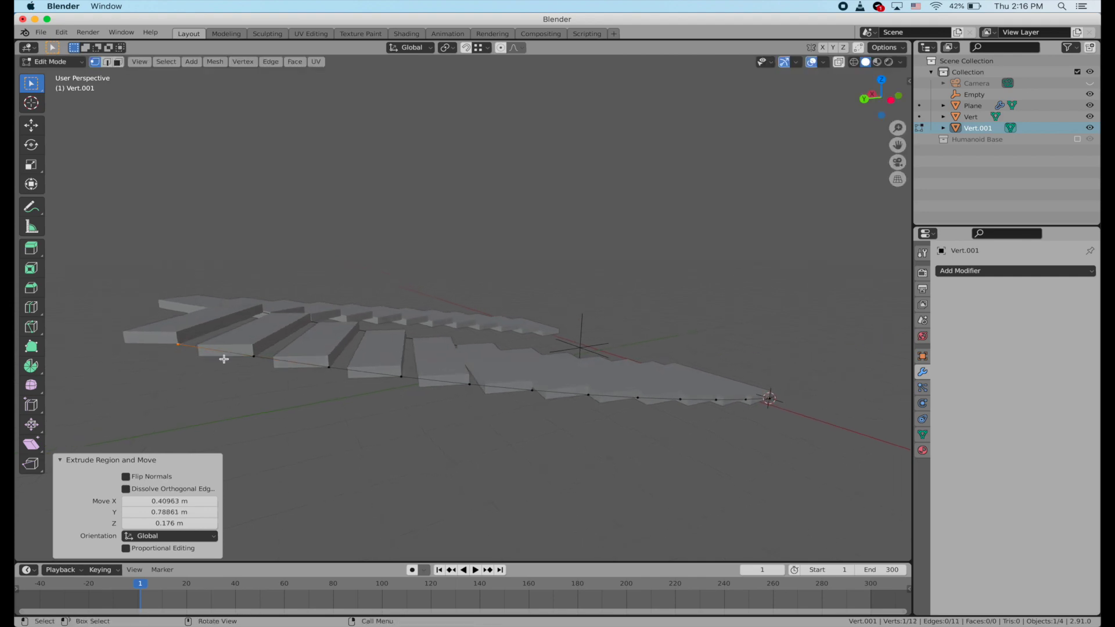
middle_drag(356, 414, 355, 414)
key(Tab)
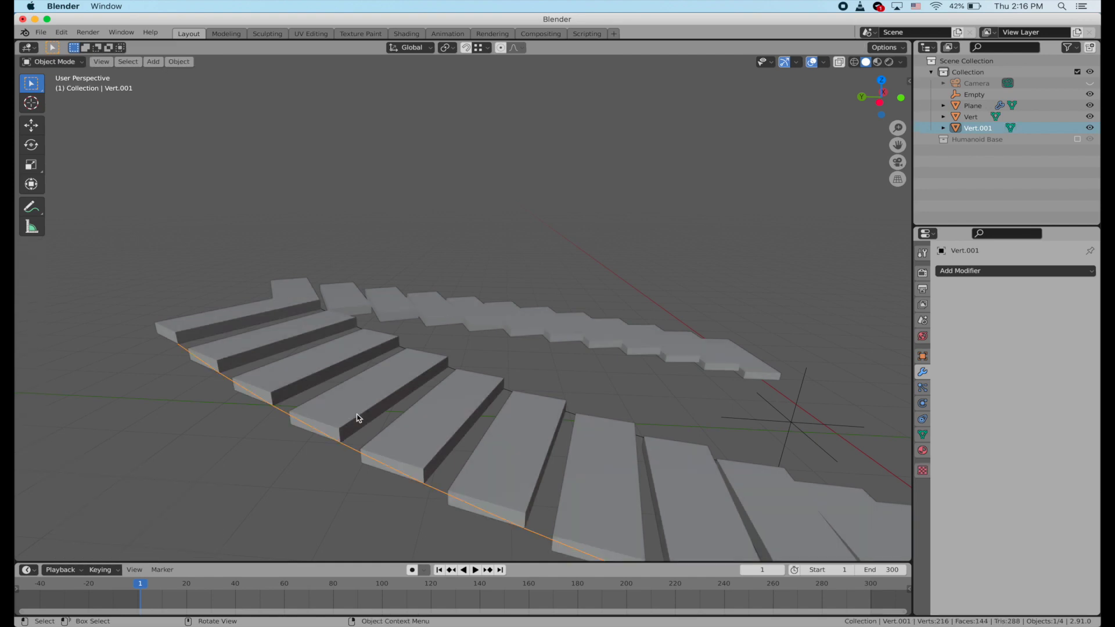
Step: Add the inner edge chain to the selection together with the outer edge chain
middle_drag(388, 458, 951, 527)
middle_drag(548, 406, 312, 298)
shift+click(277, 314)
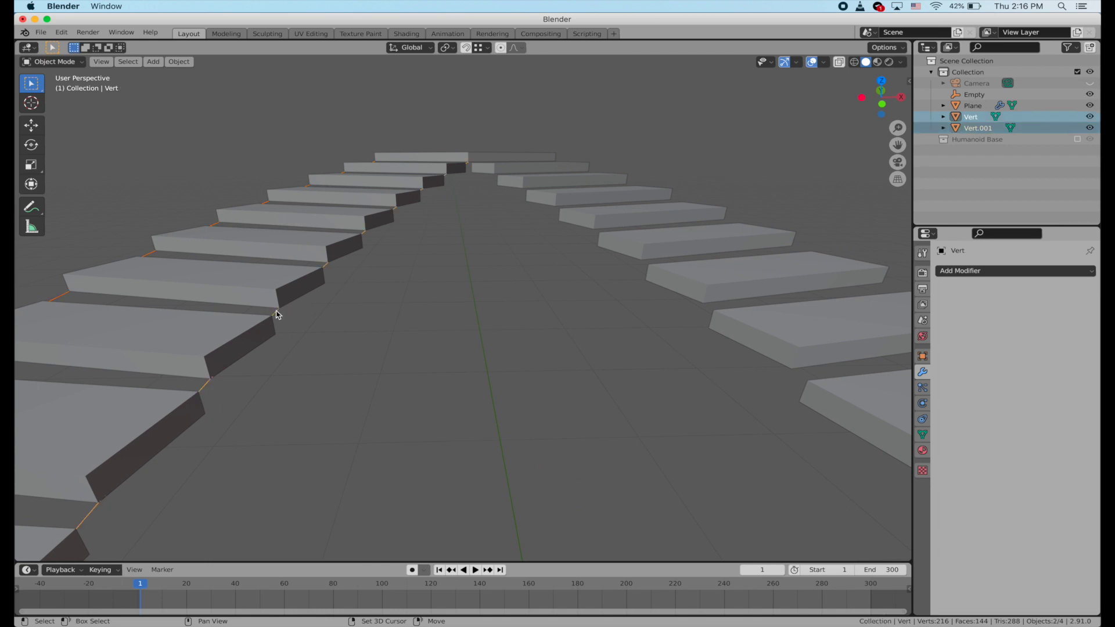
Step: Join the inner and outer edge chains into one object and mirror it on X with a Mirror modifier using Plane as mirror object
key(ctrl+j)
scroll(276, 314, down, 6)
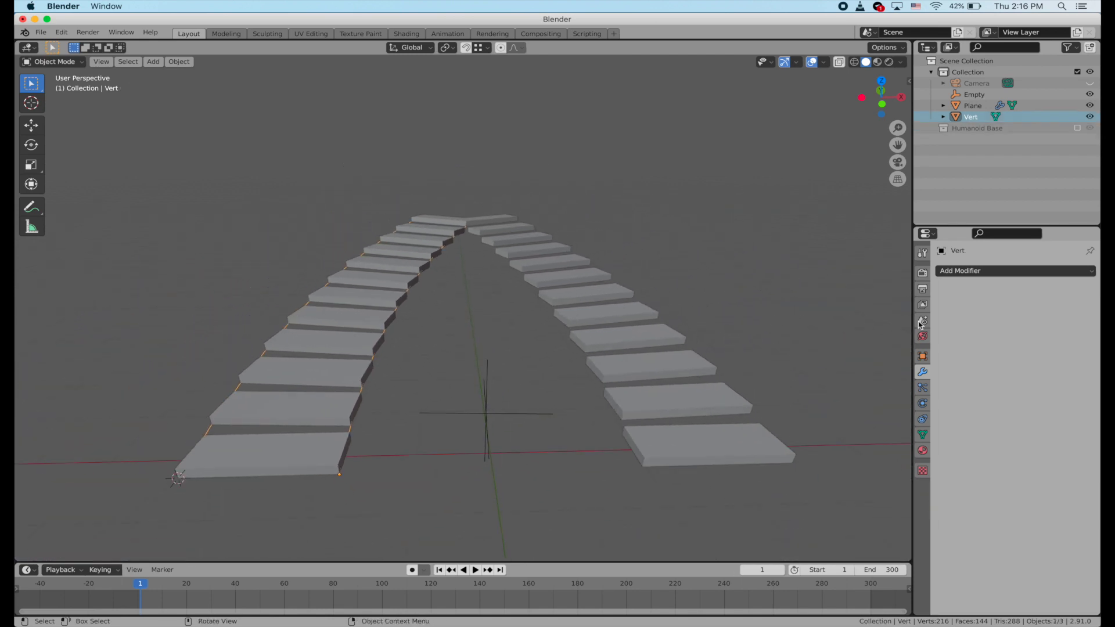
click(983, 270)
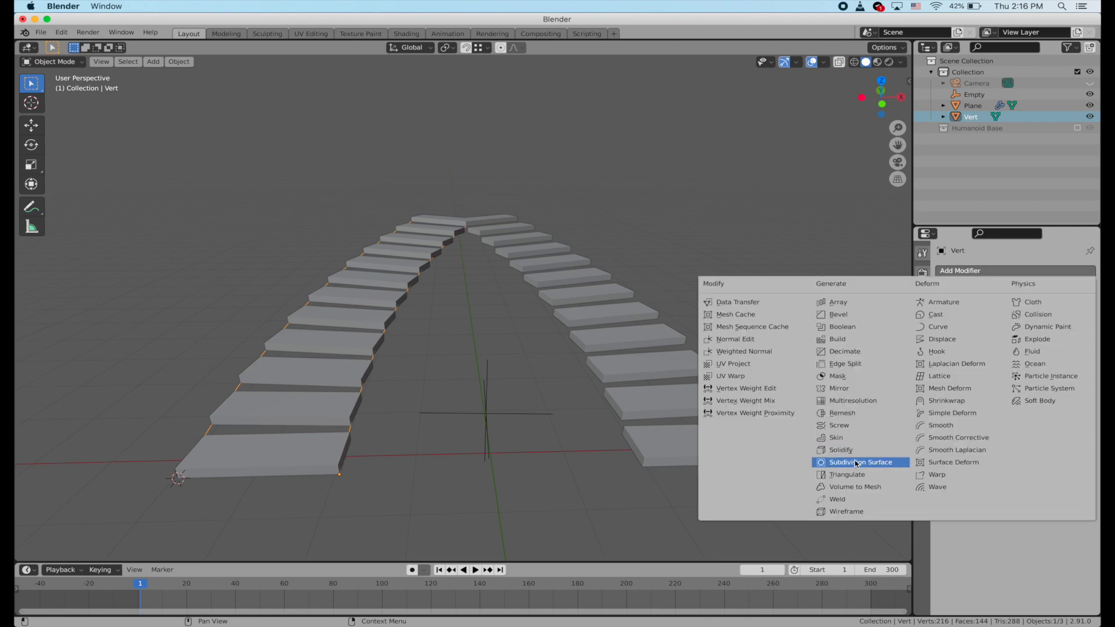
click(845, 388)
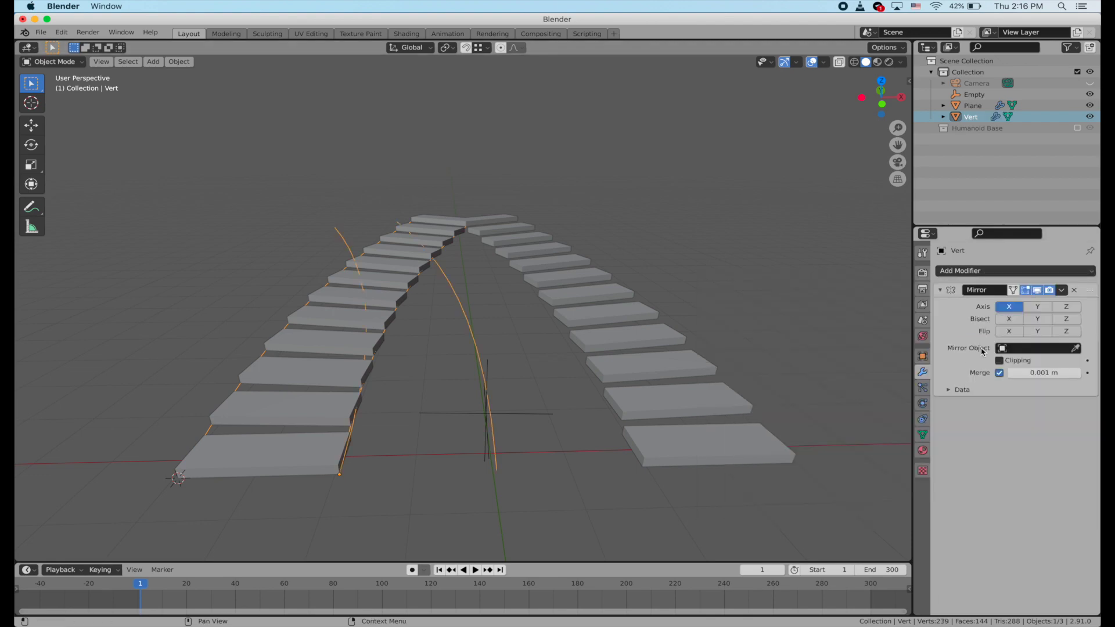
click(1061, 348)
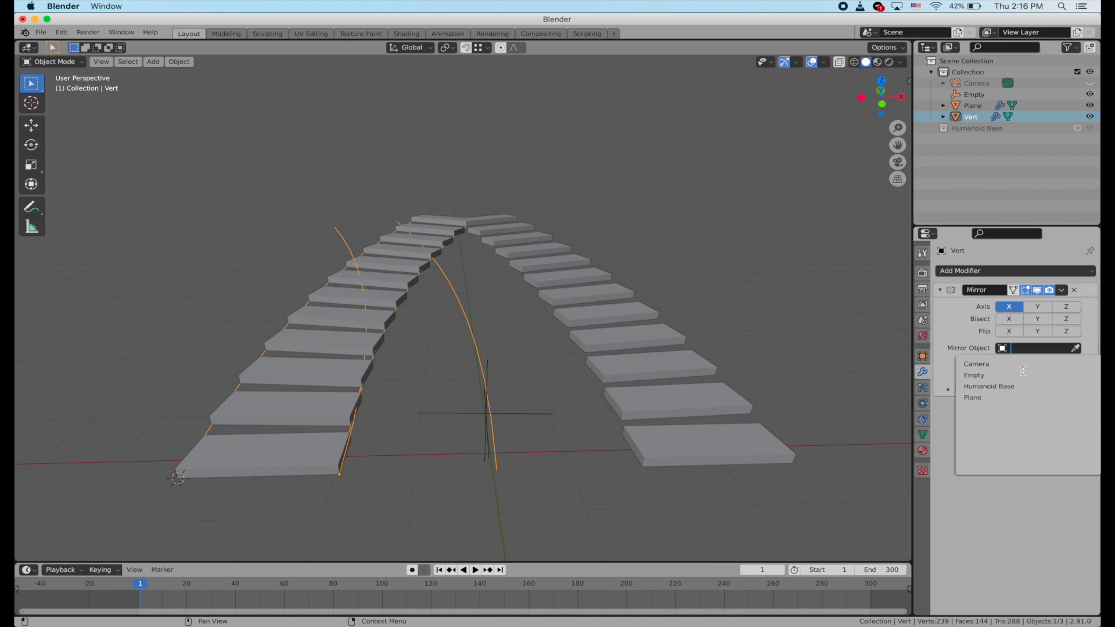
click(984, 398)
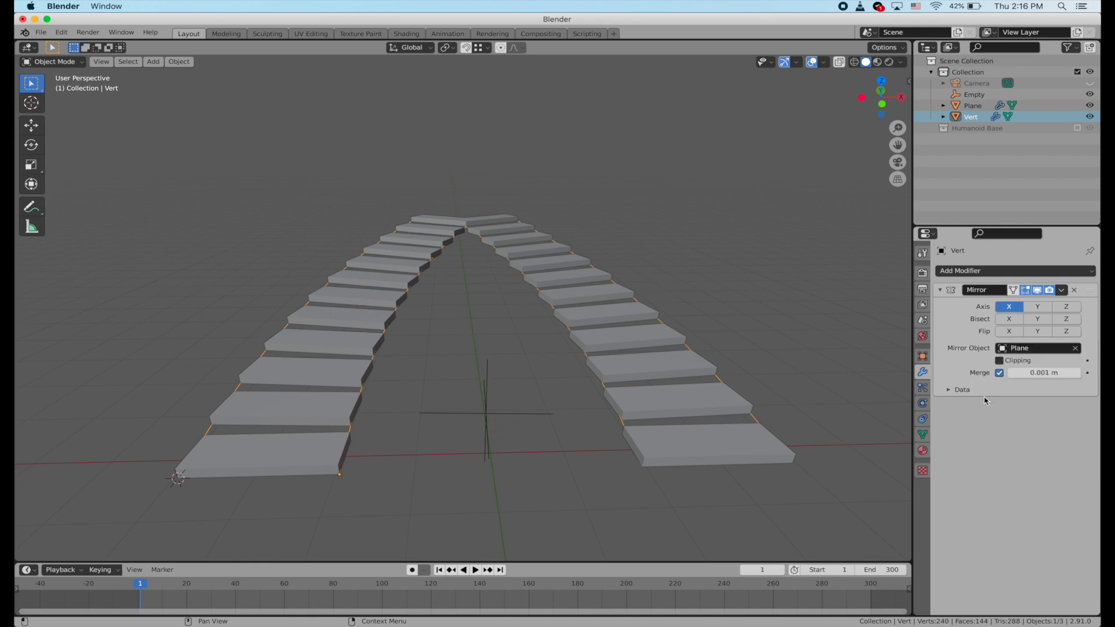
middle_drag(535, 340, 535, 341)
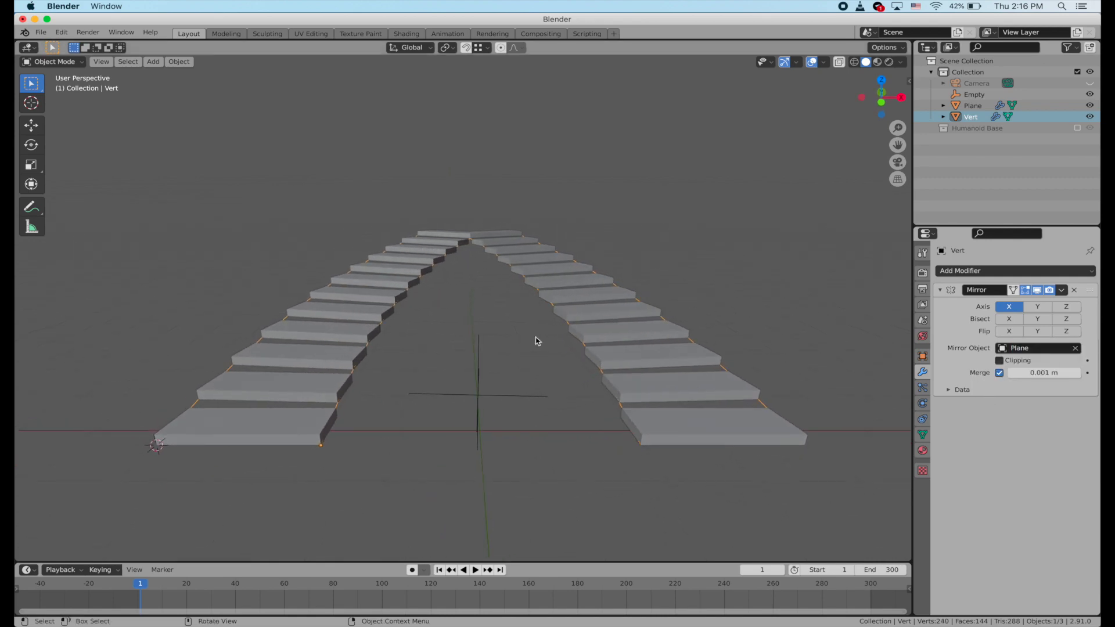
scroll(535, 341, up, 3)
key(Tab)
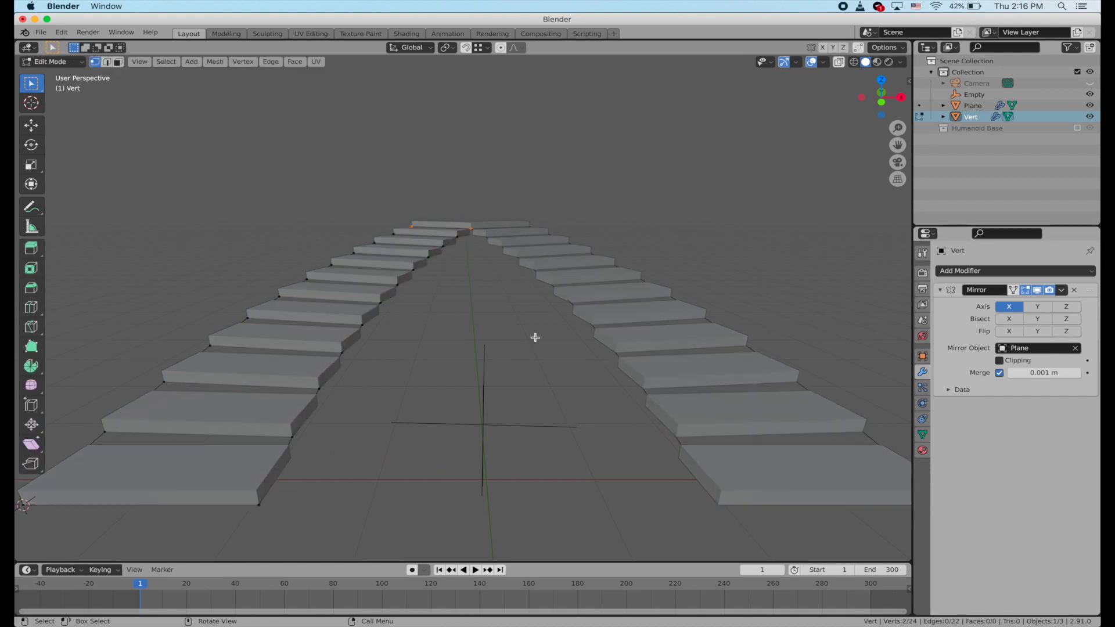
key(Tab)
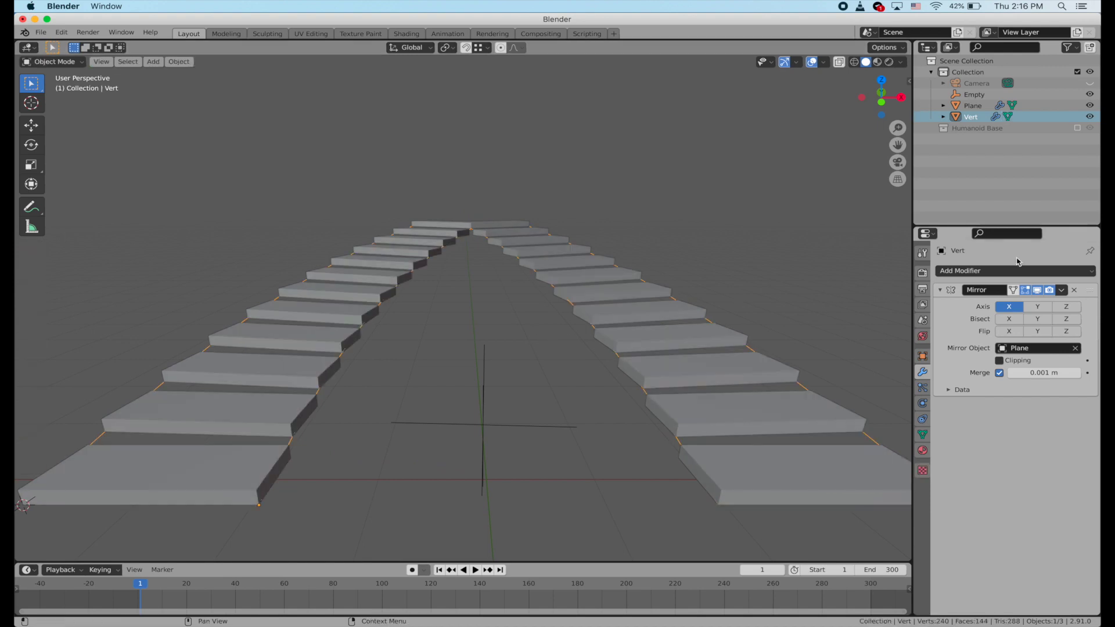
key(Tab)
key(Tab)
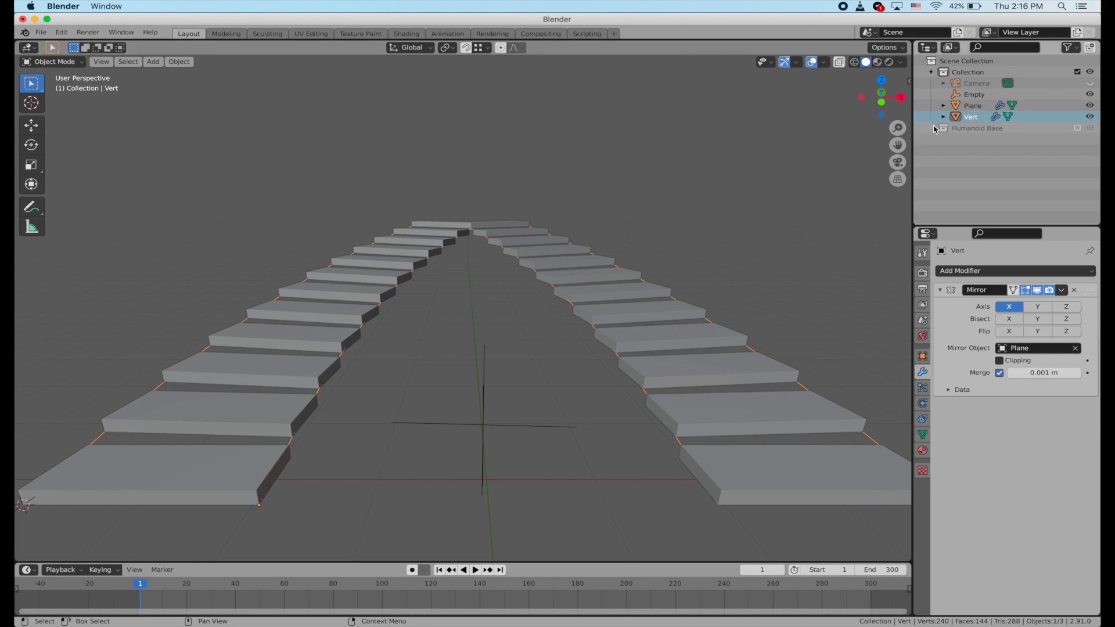
Step: Isolate the joined edge chains in local view and add a Subdivision Surface modifier with its viewport level set to 2
key(KP_Divide)
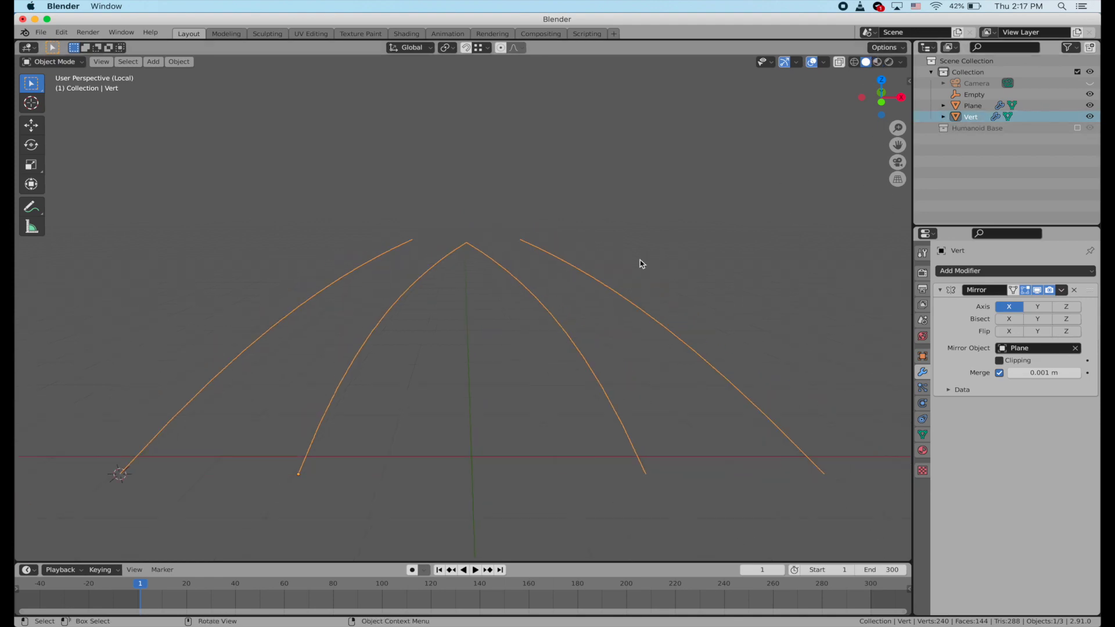
key(Tab)
key(Tab)
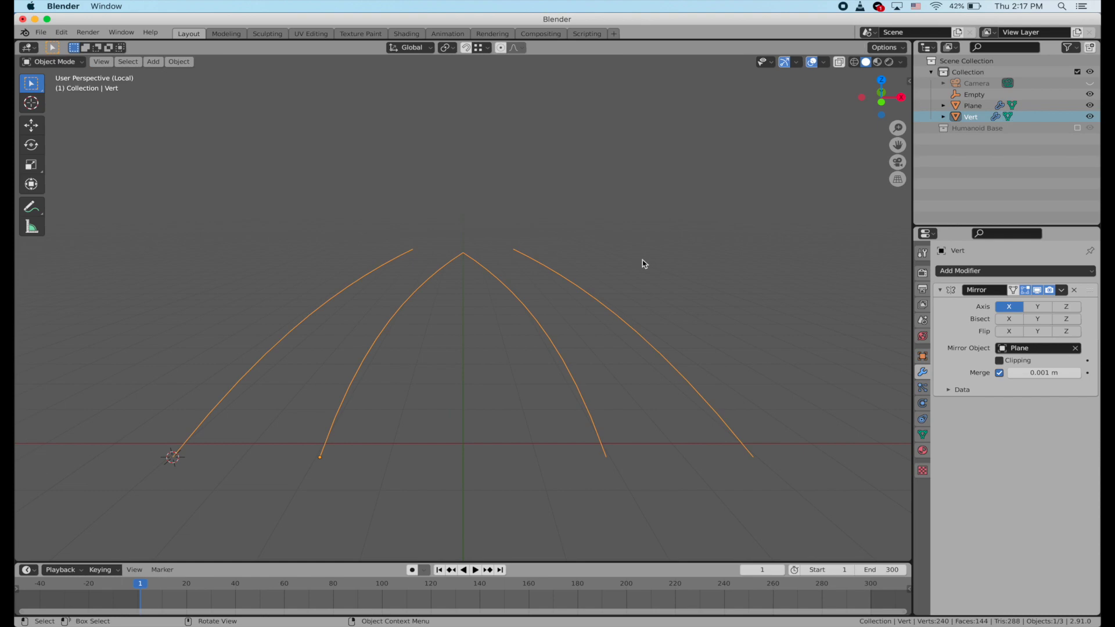
click(1061, 290)
click(1058, 272)
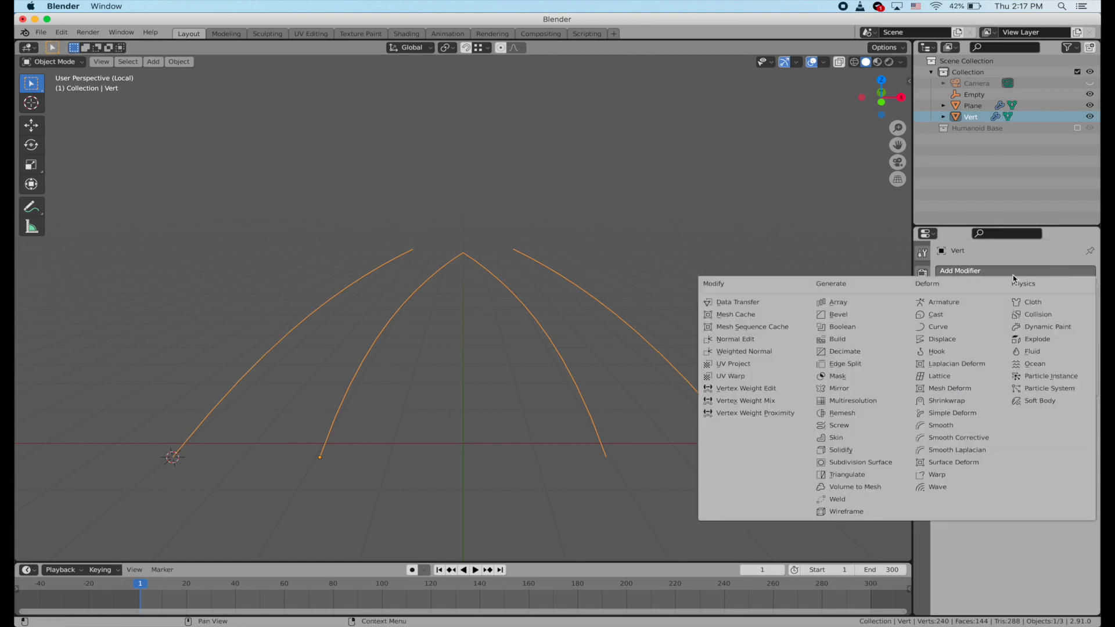
click(873, 463)
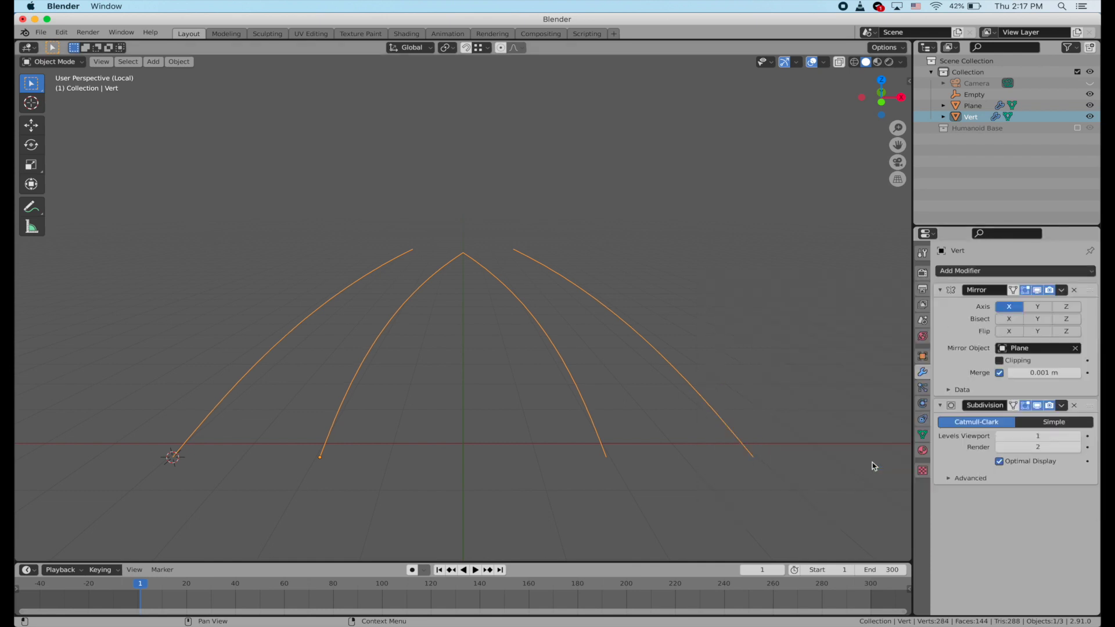
click(1075, 436)
key(Tab)
key(Tab)
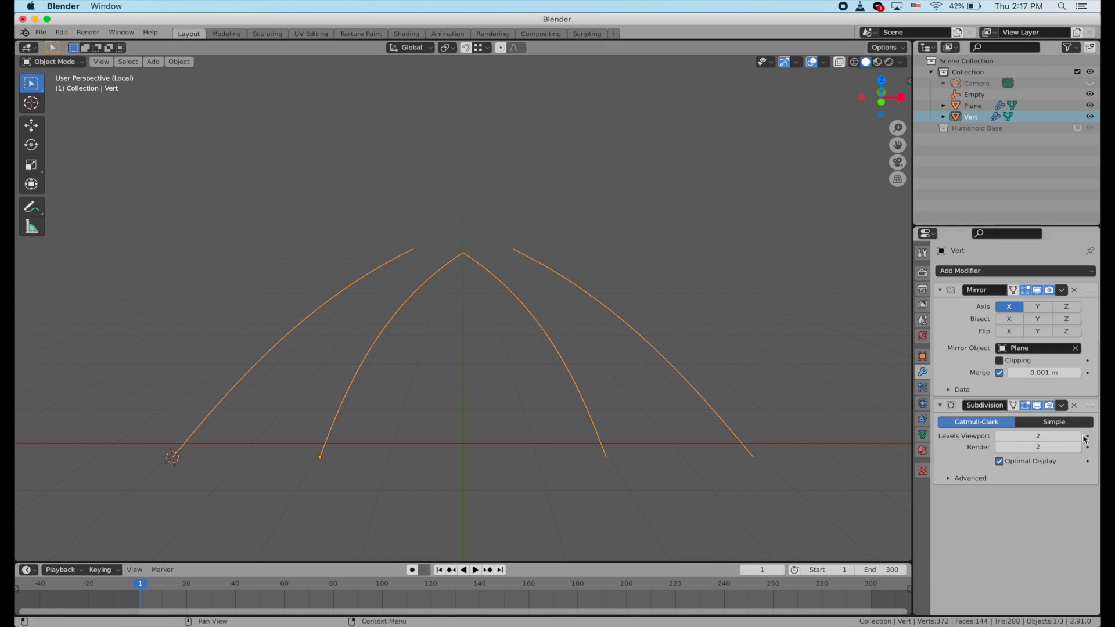
click(1001, 439)
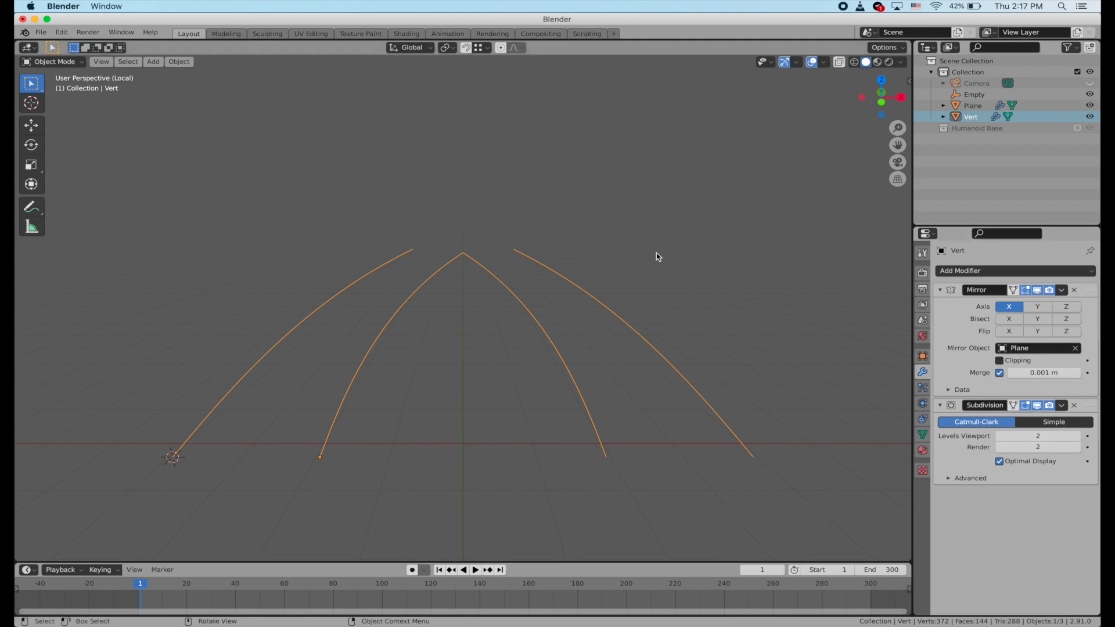
Step: Enable Clipping on the Mirror modifier, and apply both the Mirror and Subdivision modifiers to the edge chains
scroll(656, 256, up, 1)
scroll(656, 256, up, 1)
scroll(656, 256, down, 1)
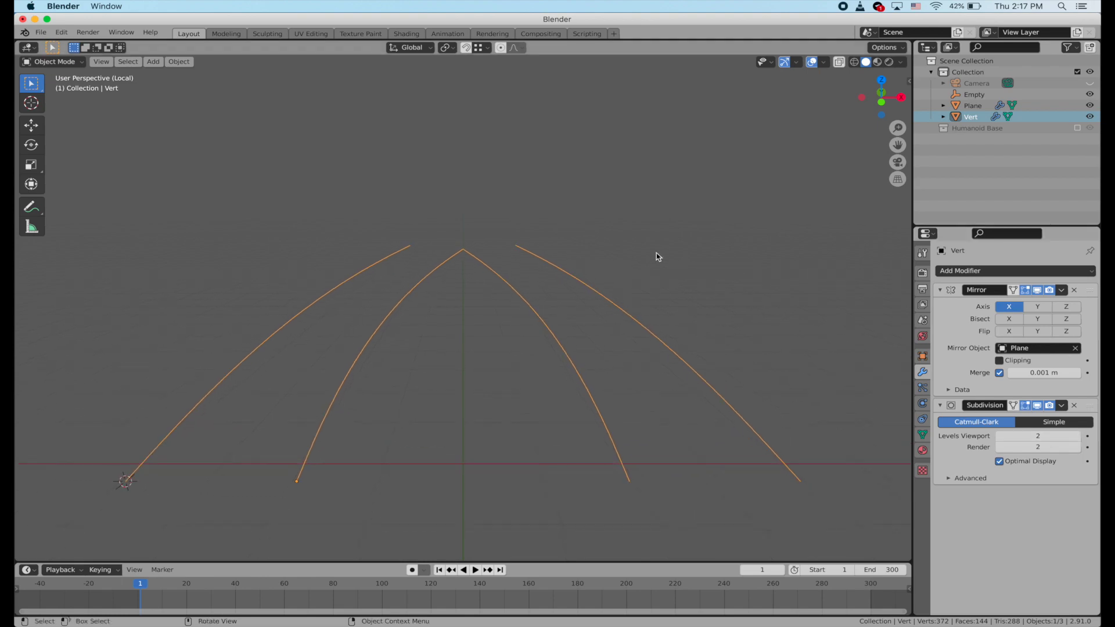
key(Tab)
key(Tab)
scroll(828, 235, down, 1)
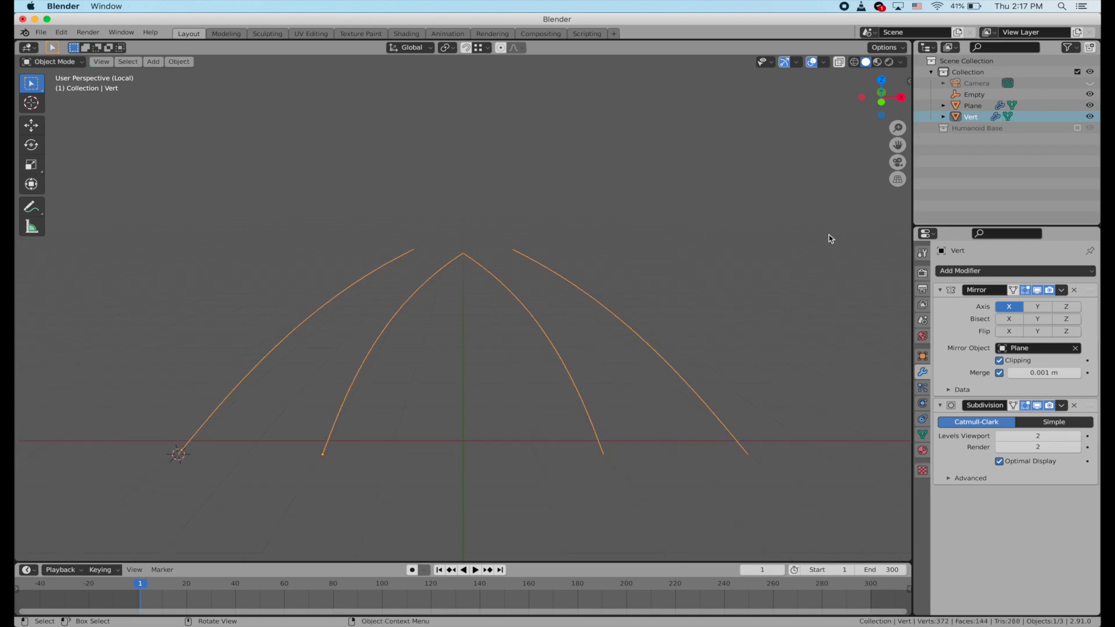
click(1061, 289)
click(1050, 309)
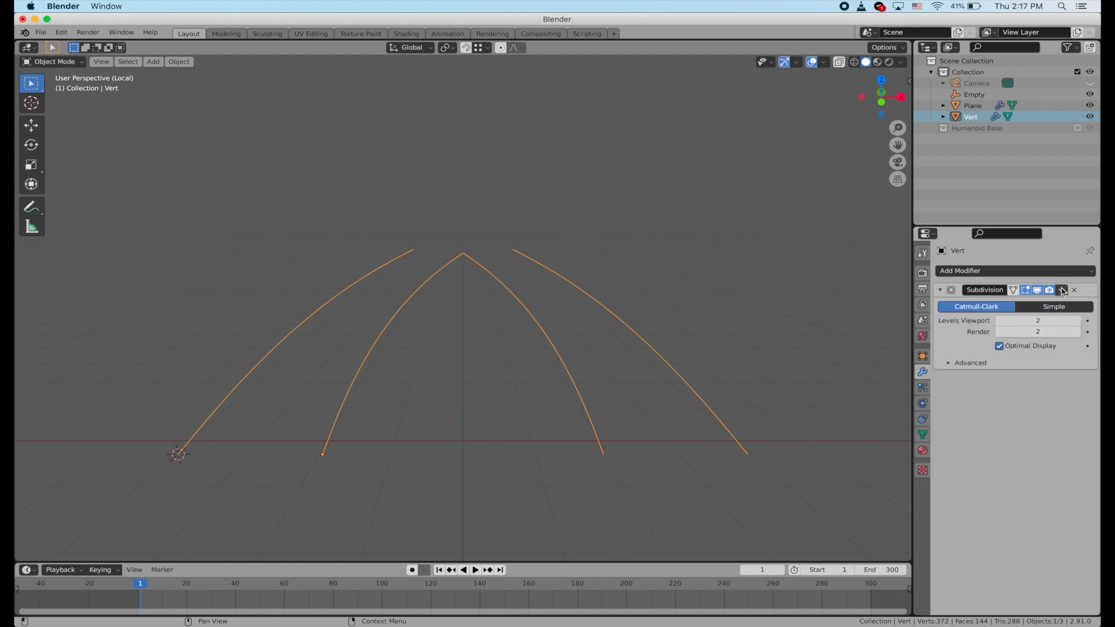
click(1062, 291)
click(1050, 309)
key(Tab)
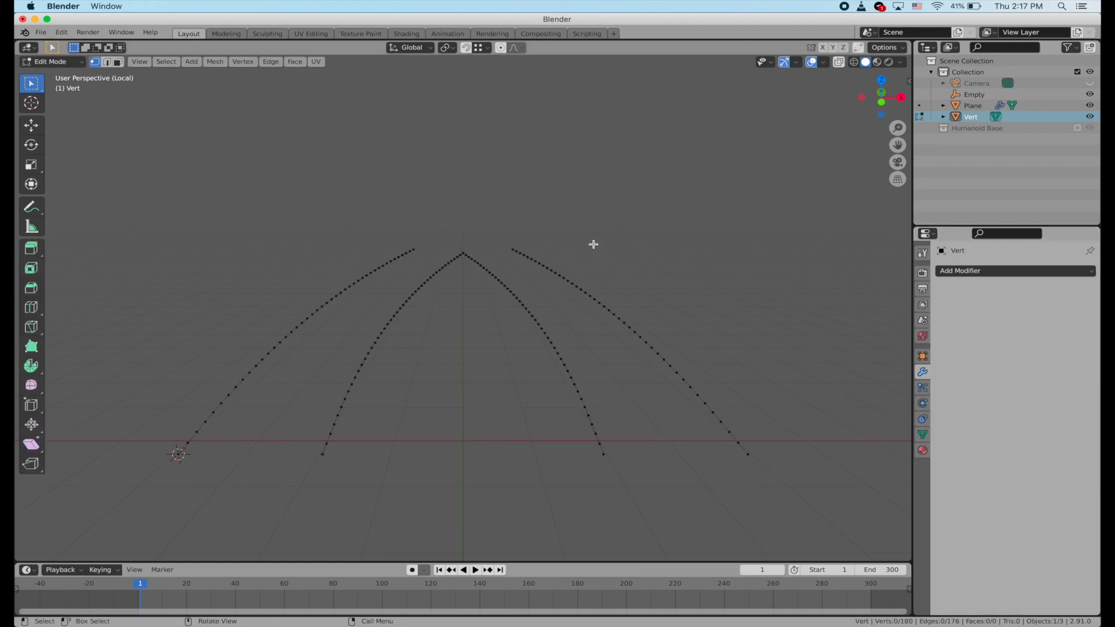
key(Tab)
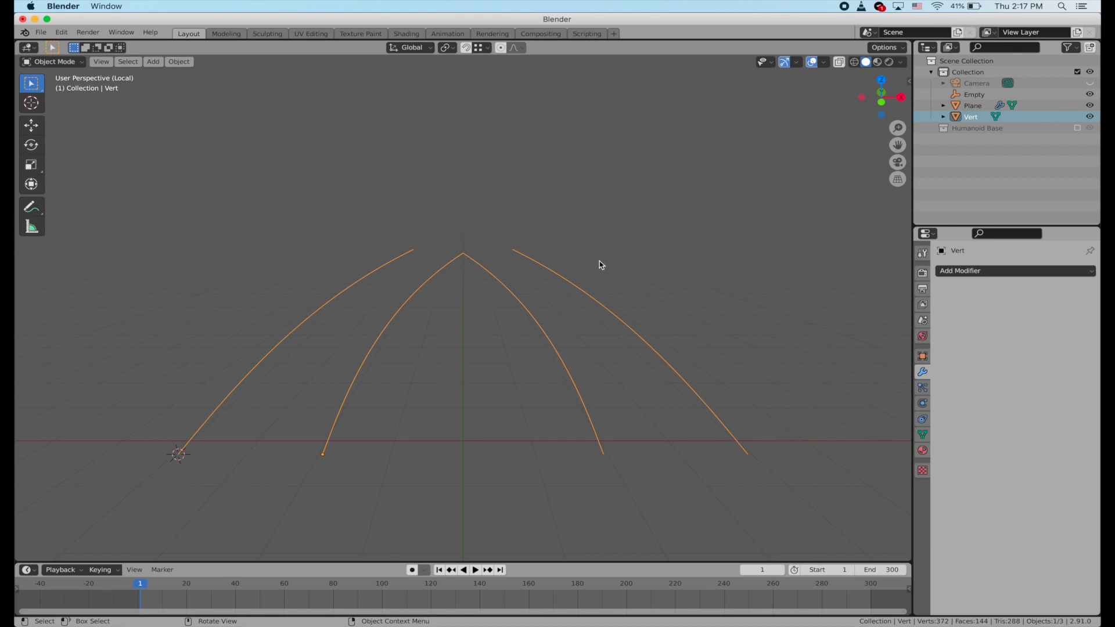
Step: Leave local view and extrude all the edge chains upward along Z by about 1.36 m to form side walls
key(KP_Divide)
key(Tab)
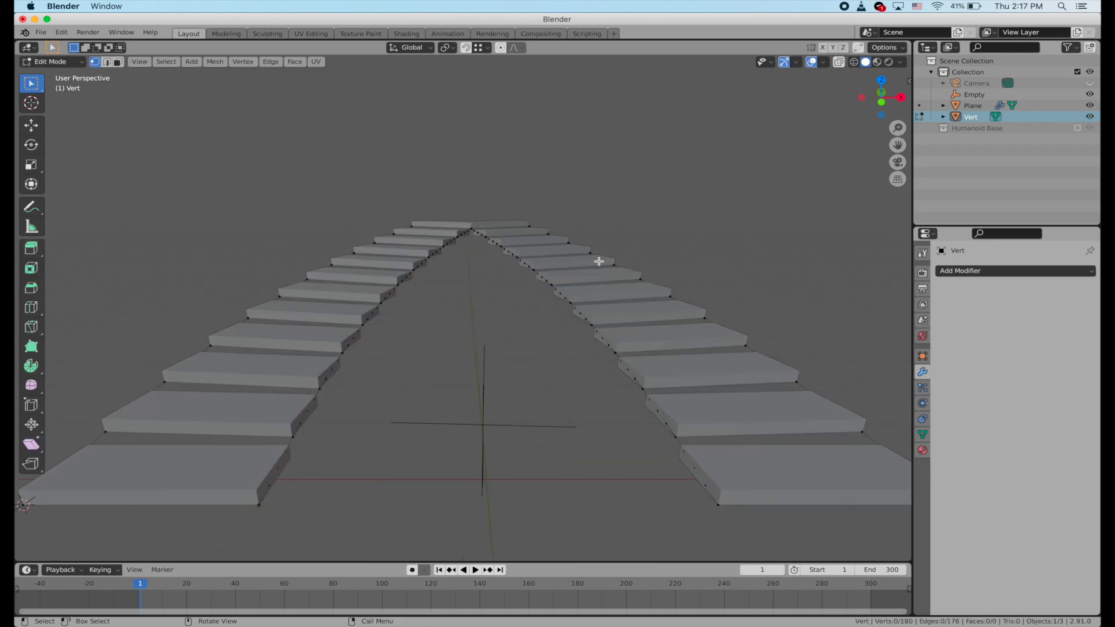
key(a)
key(e)
key(z)
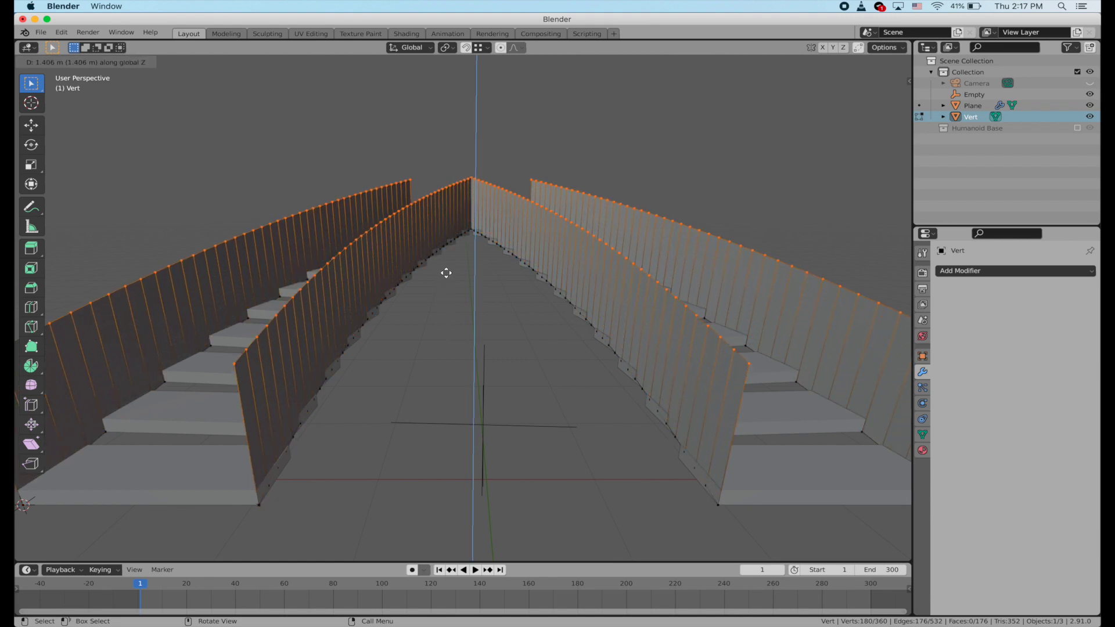
click(447, 274)
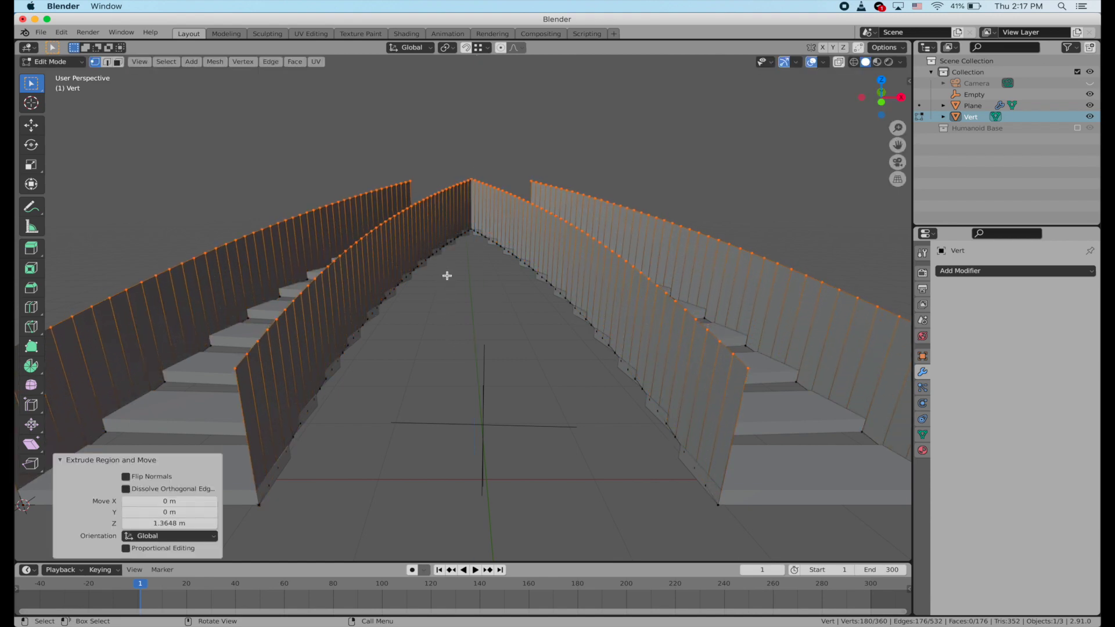
Step: In edge selection mode, select the top edge chain and both vertical end edges of the left staircase's outer wall
middle_drag(278, 386, 393, 337)
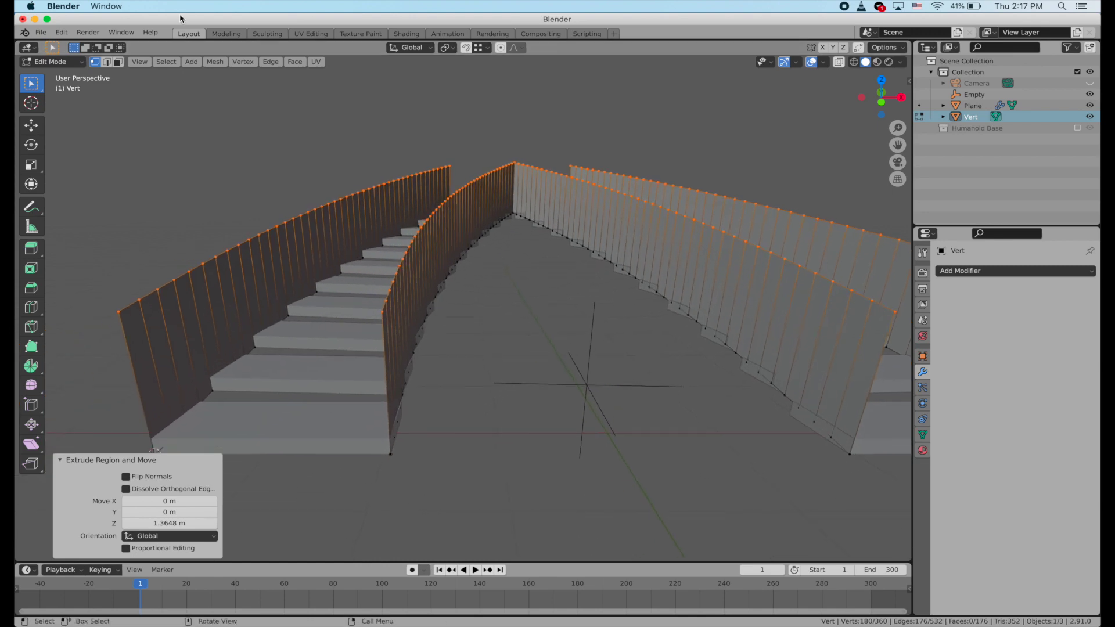
click(107, 61)
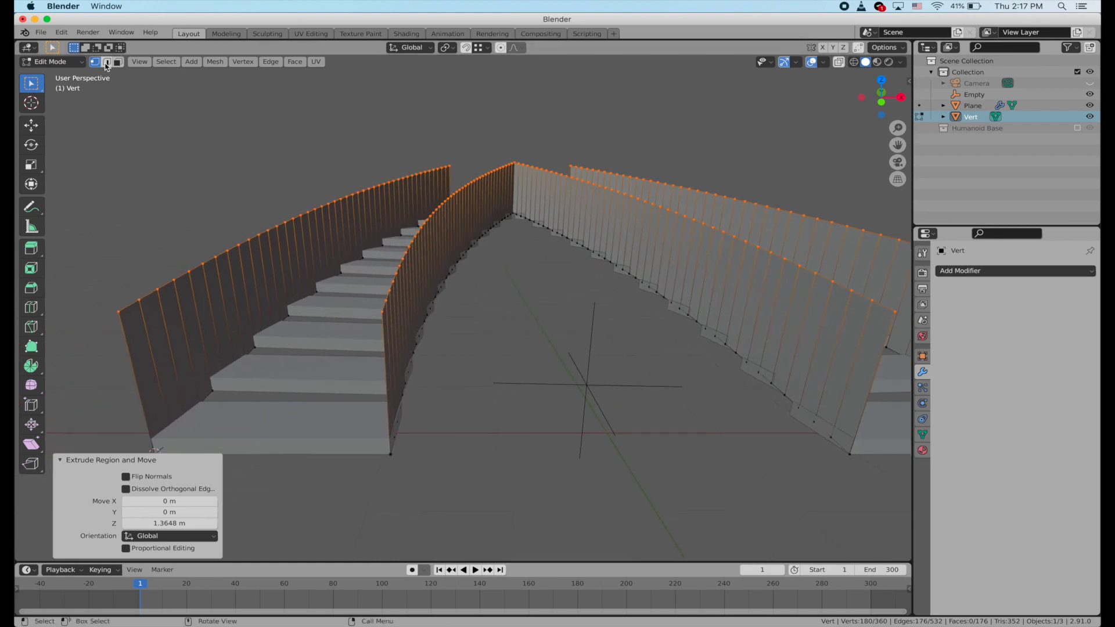
click(125, 340)
alt+shift+click(129, 303)
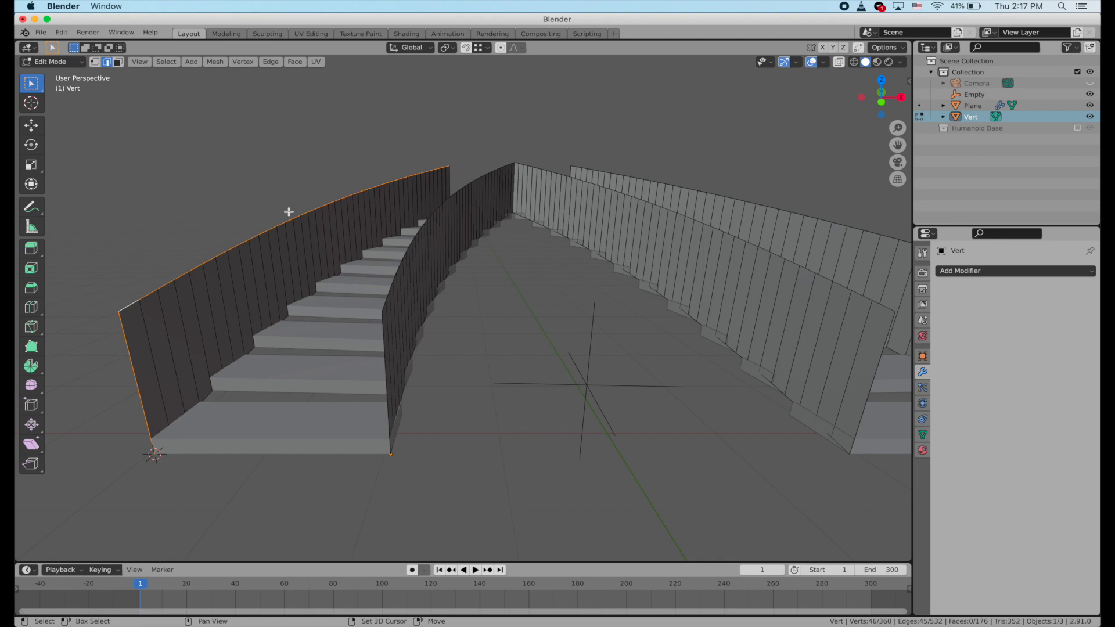
shift+click(449, 175)
middle_drag(385, 352, 348, 353)
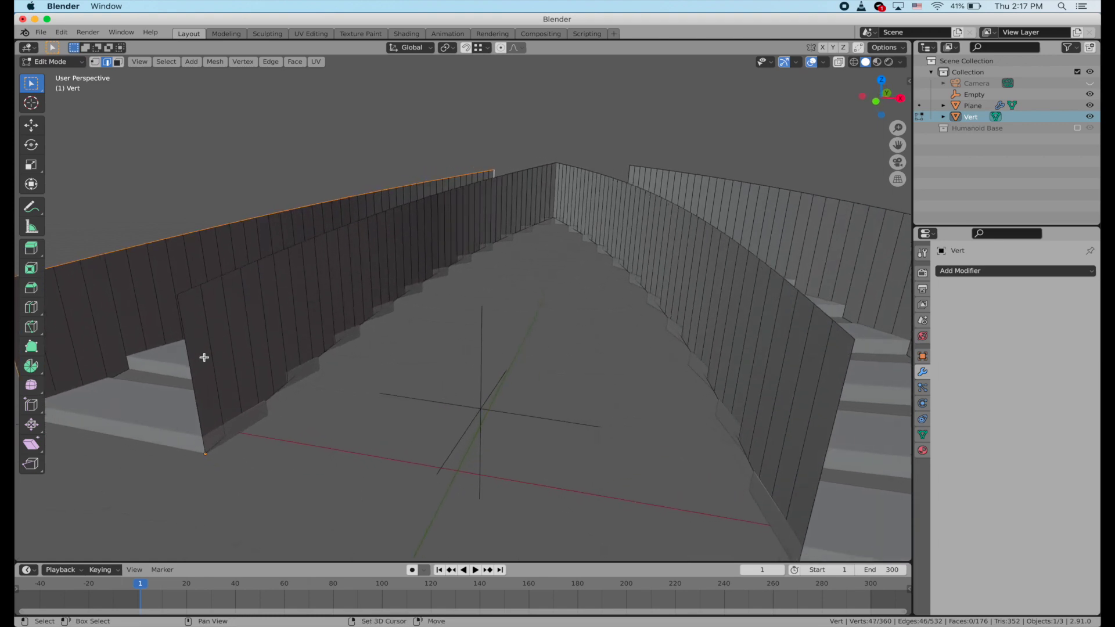
Step: Add the top edge chain and both vertical end edges of the left staircase's inner wall to the selection
shift+click(183, 333)
shift+double_click(188, 291)
middle_drag(189, 291, 273, 291)
middle_drag(252, 222, 229, 218)
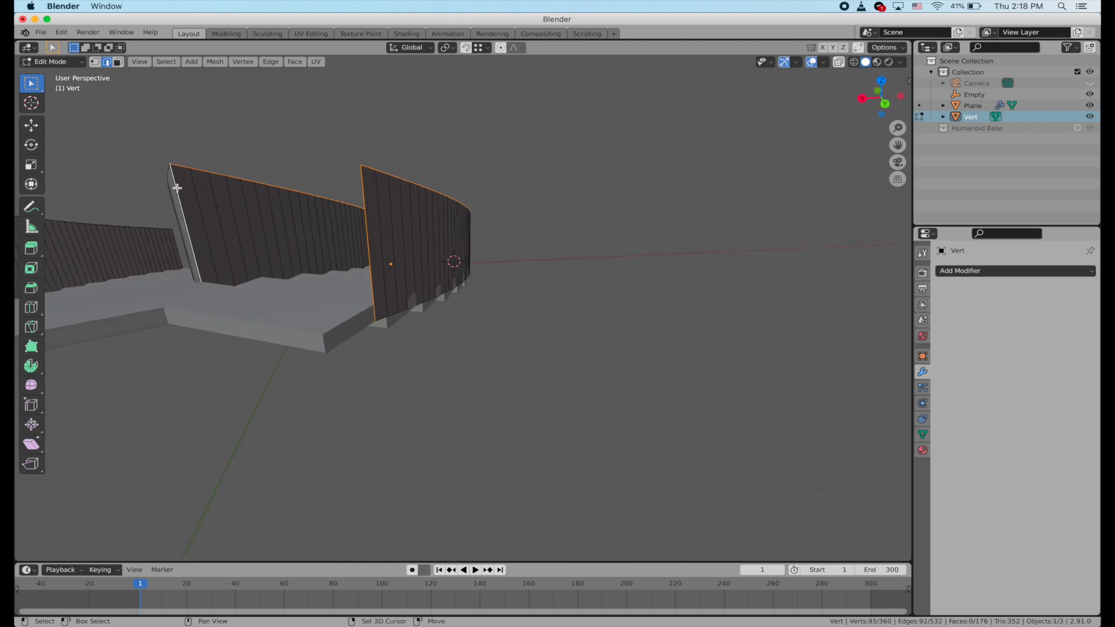
middle_drag(177, 187, 177, 187)
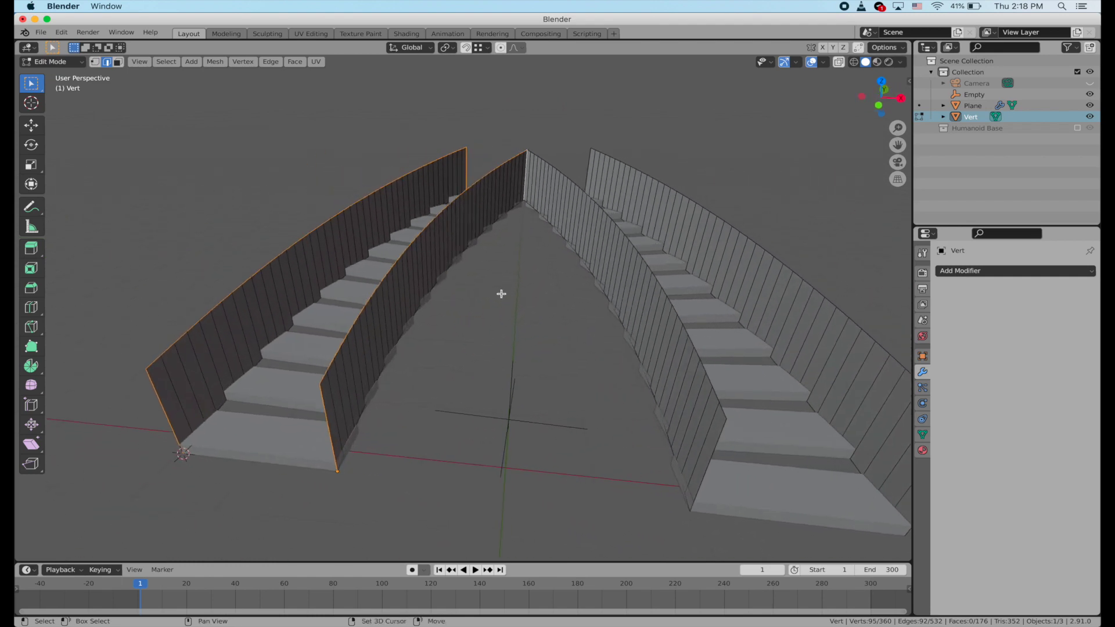
Step: Duplicate the selected wall edges in place, separate the copy into its own object, and select it in Object Mode
middle_drag(500, 294, 463, 269)
key(g)
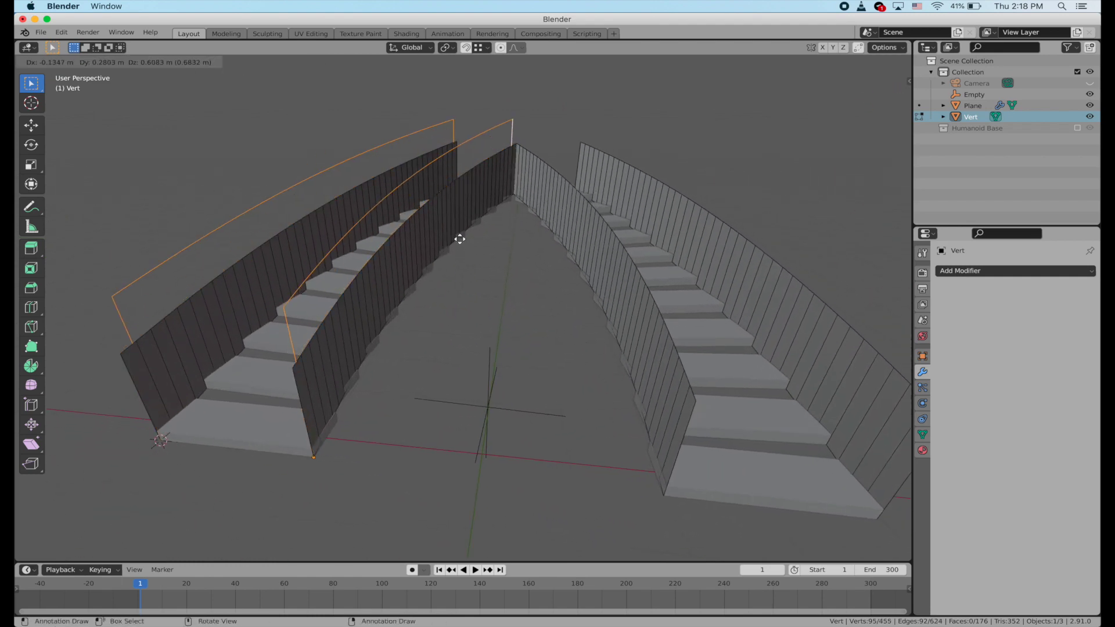
key(Escape)
key(p)
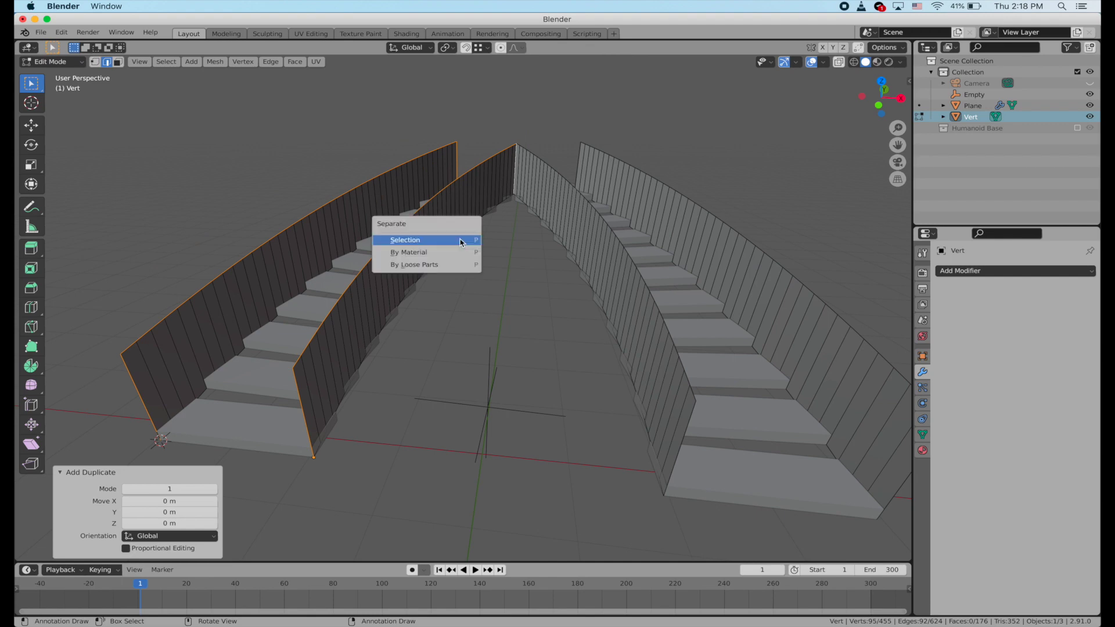
click(459, 240)
key(Tab)
click(461, 175)
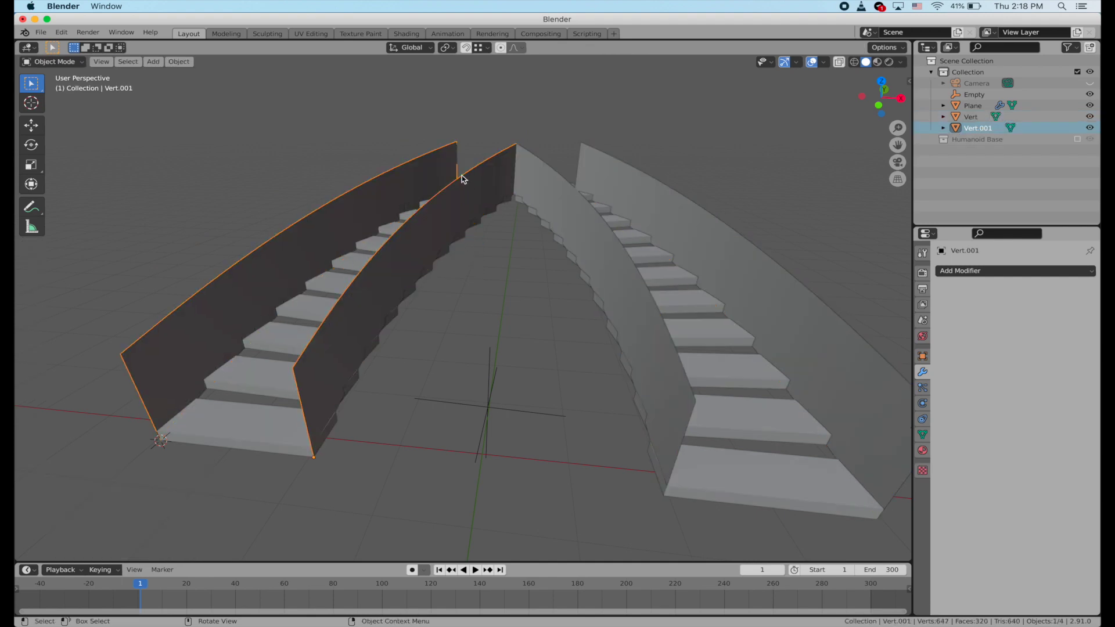
Step: Rename the separated edge object as railing and select the Vert object containing the side walls
double_click(978, 128)
text(ra)
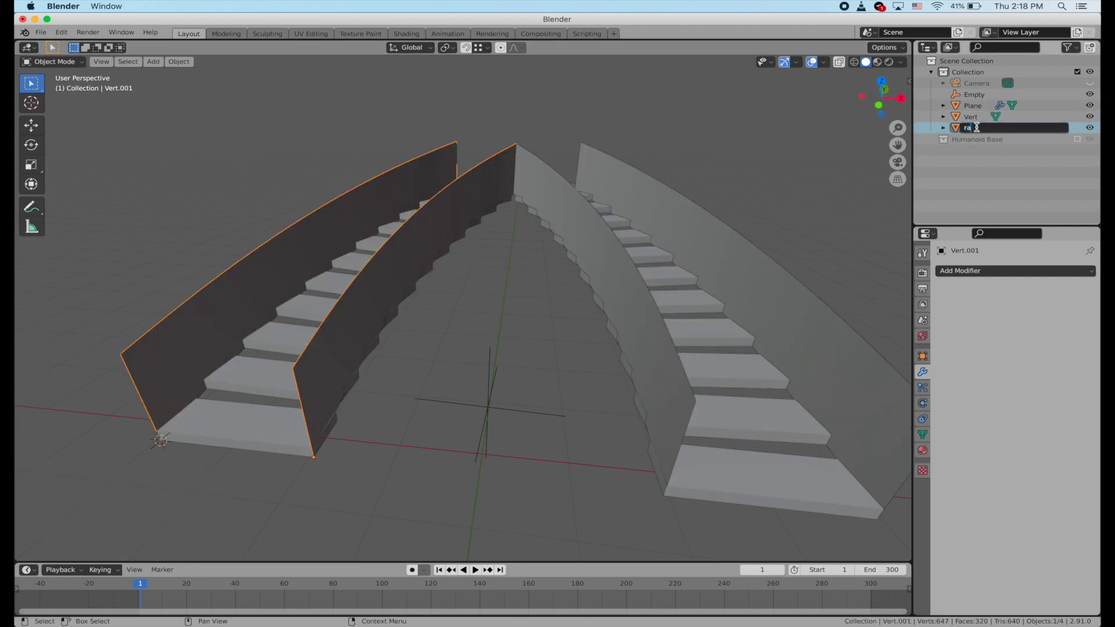
text(iling)
key(Return)
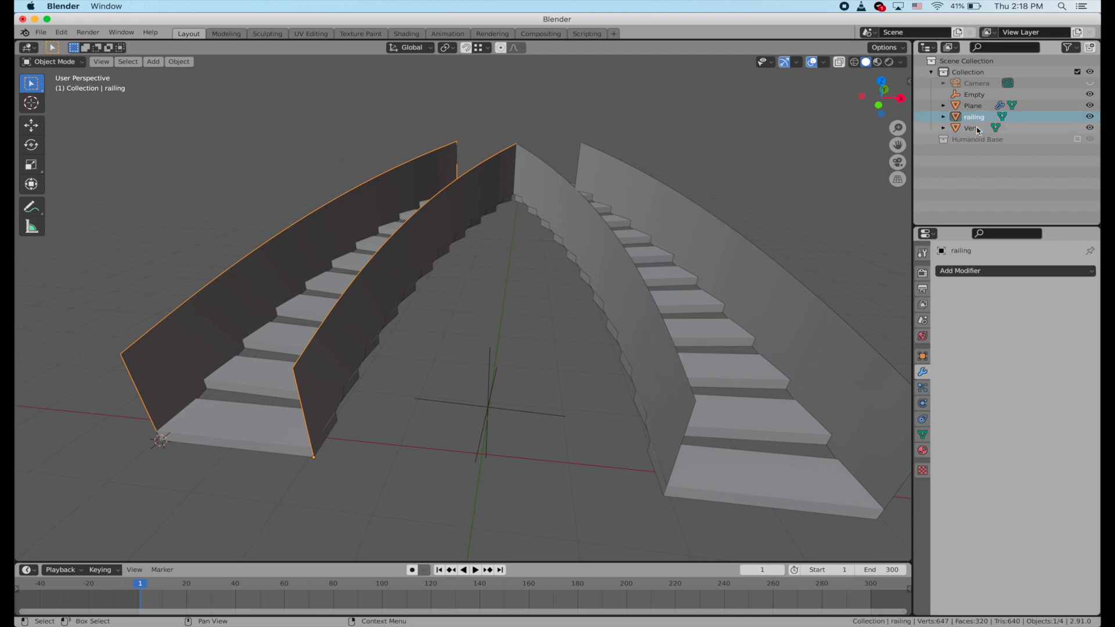
click(978, 129)
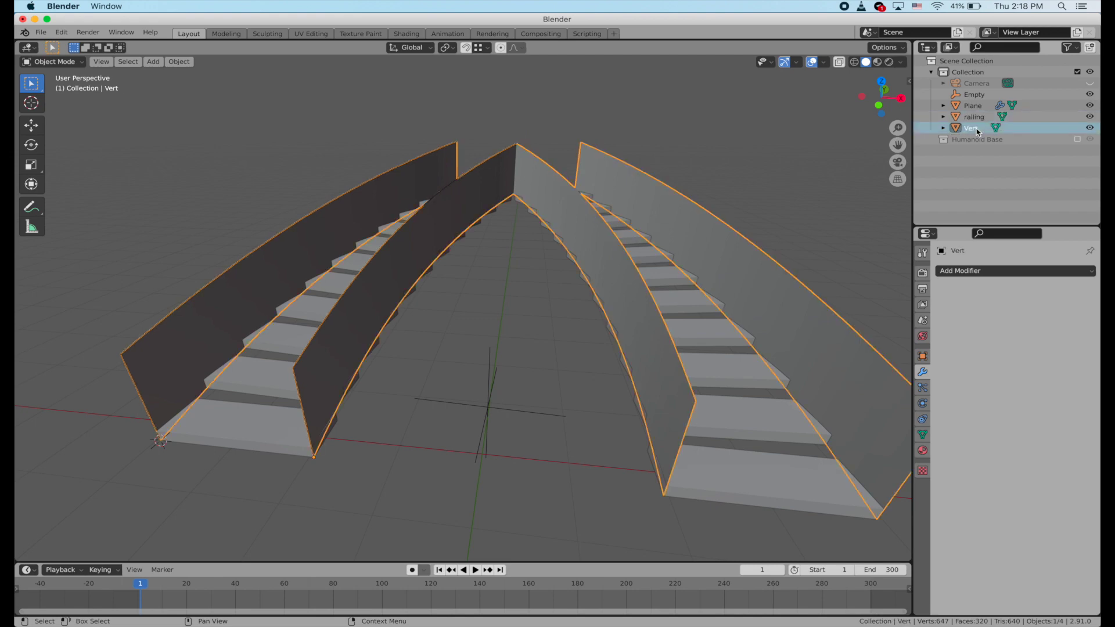
Step: Add a Mirror modifier to the railing object, mirroring on X with Plane as the mirror object
click(974, 117)
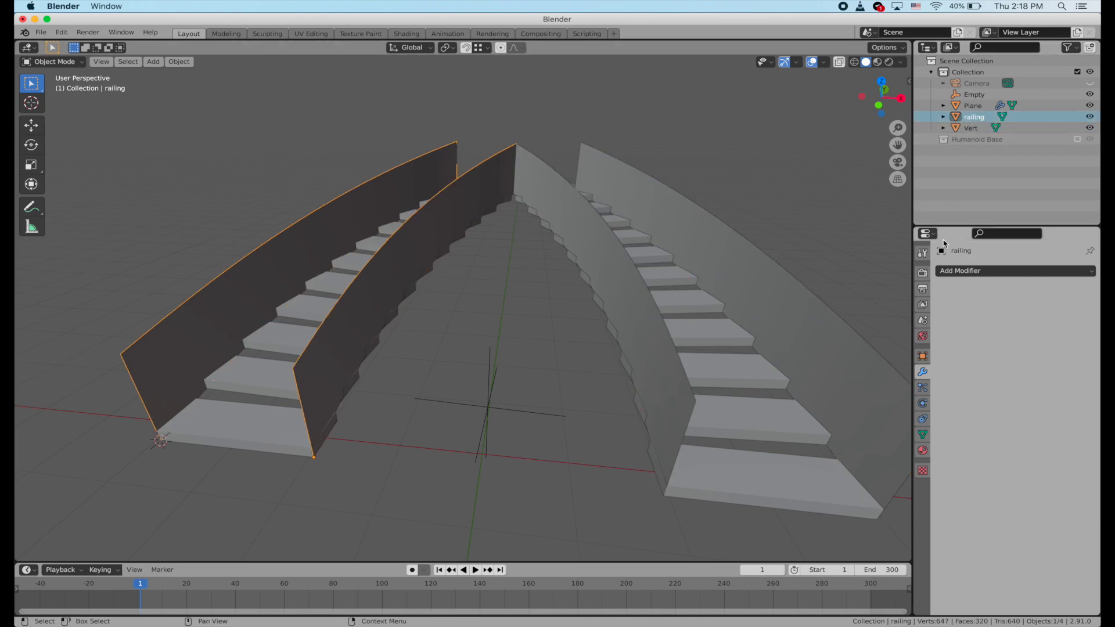
click(979, 273)
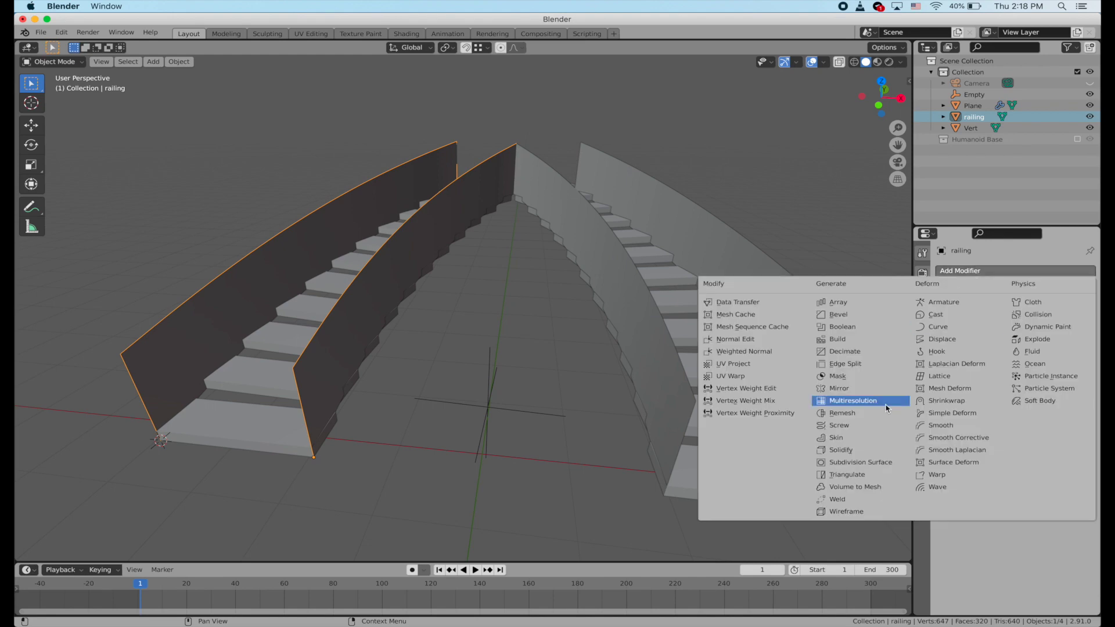
click(870, 388)
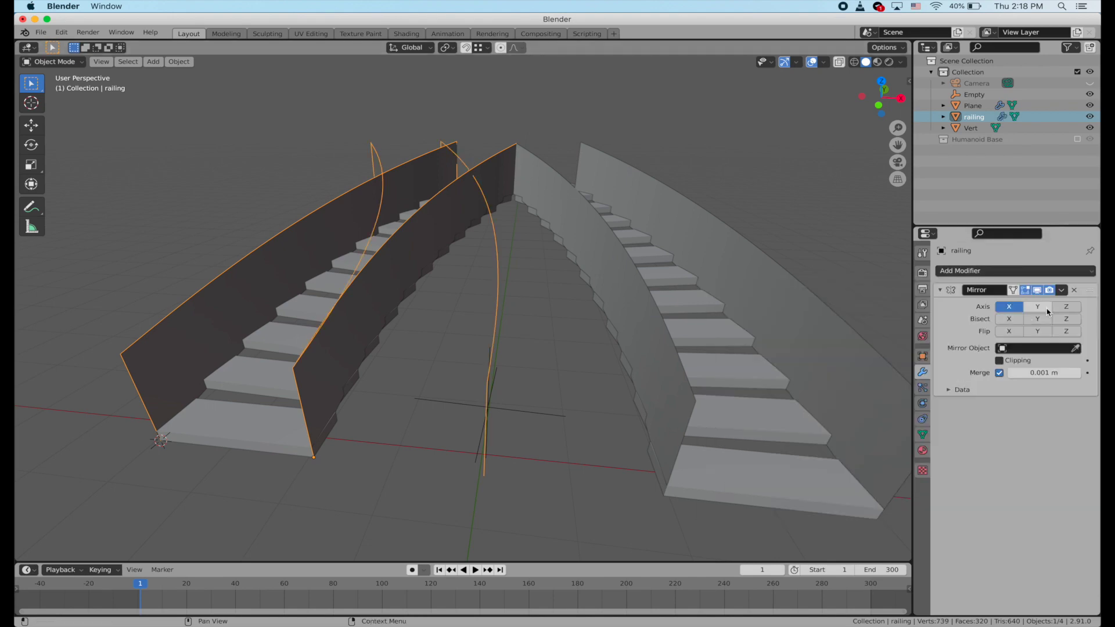
click(1075, 348)
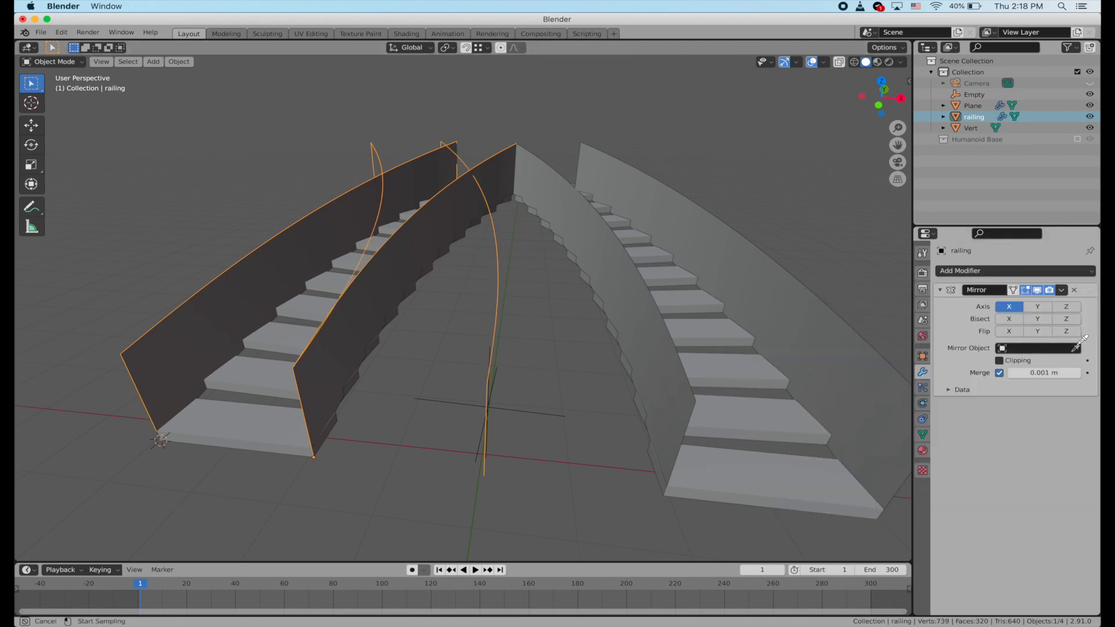
click(261, 381)
key(Tab)
key(Tab)
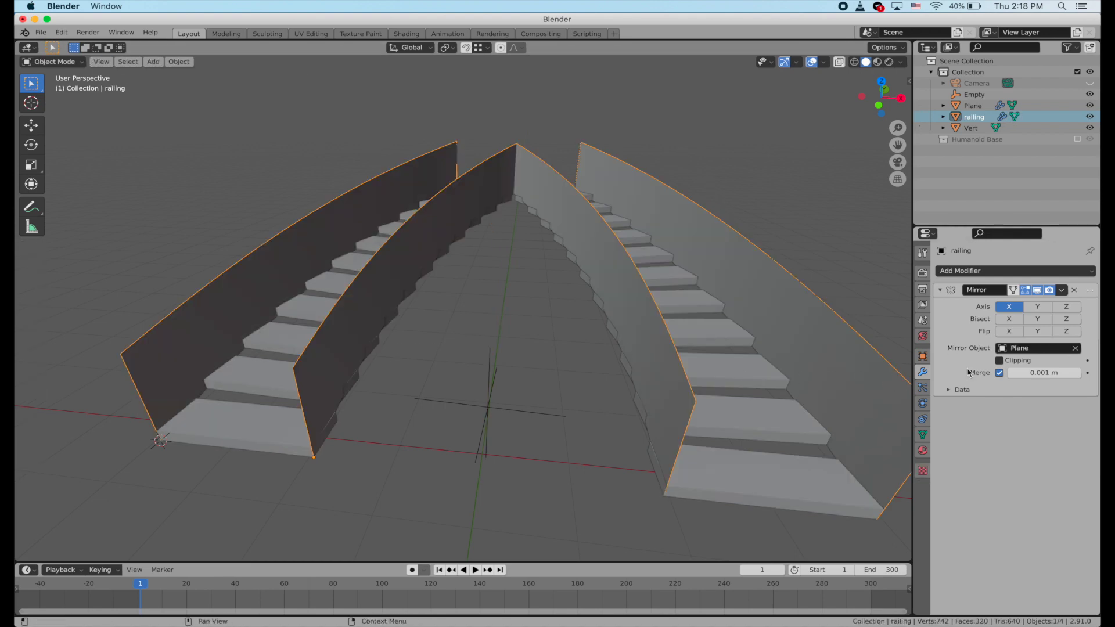
Step: Add a Skin modifier to the railing and mark the outer railing's front vertical edge as a skin root
click(983, 272)
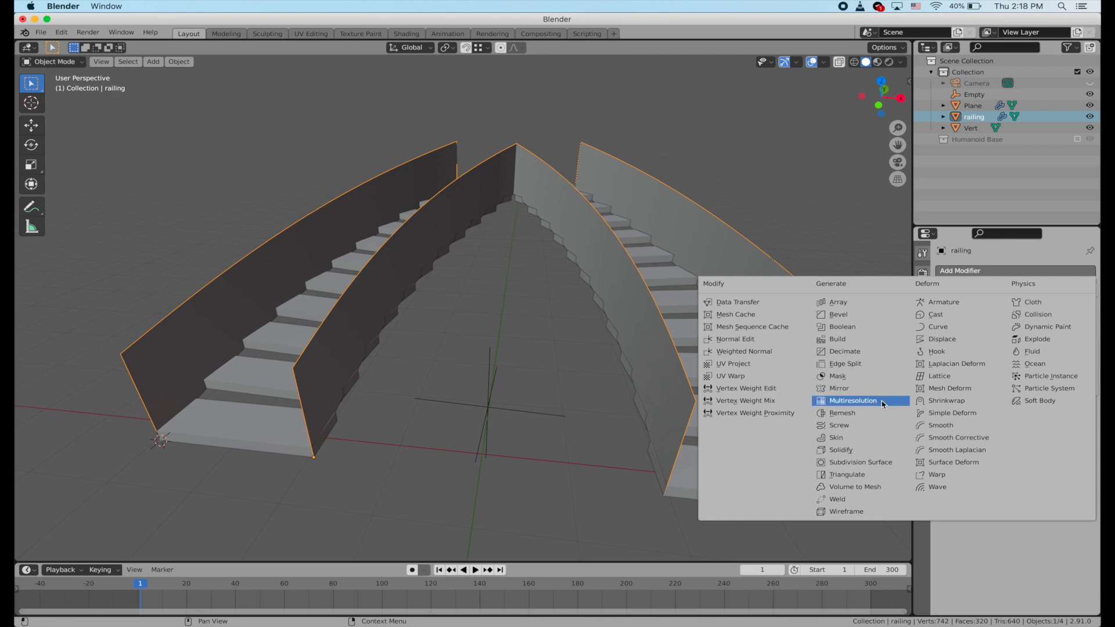
click(867, 438)
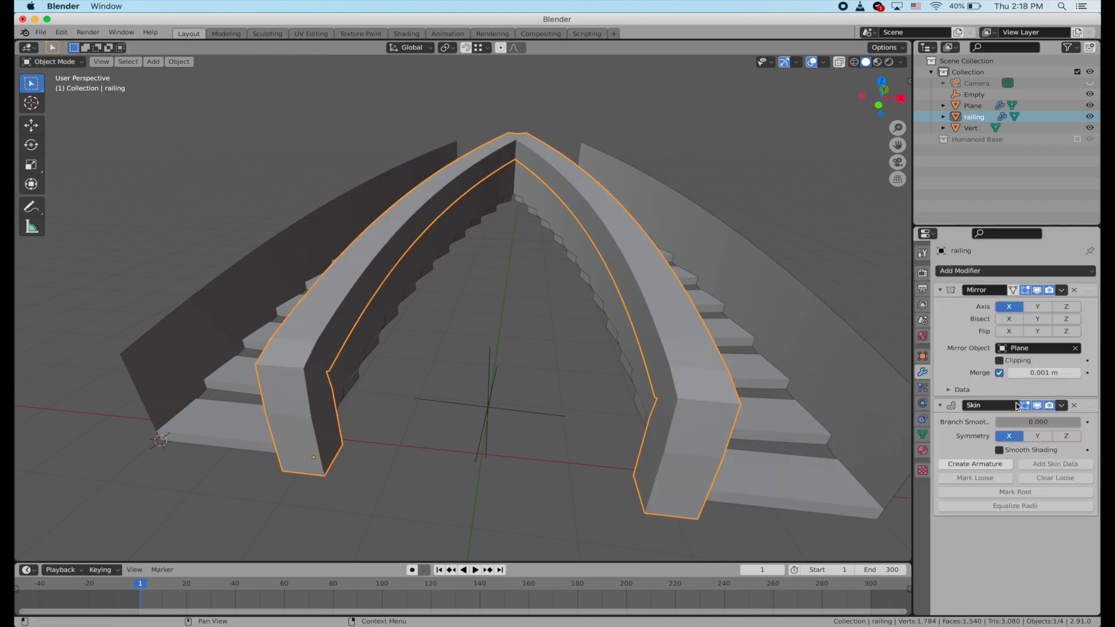
mouse_move(1090, 404)
mouse_down()
mouse_move(1089, 259)
mouse_move(1090, 406)
mouse_up()
key(Tab)
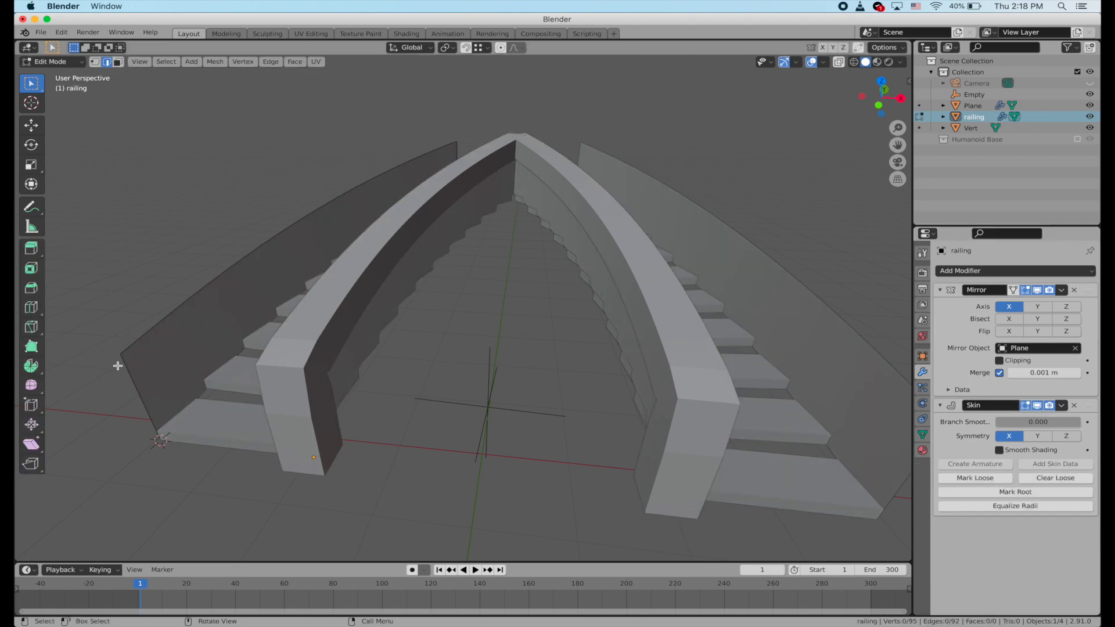
click(125, 368)
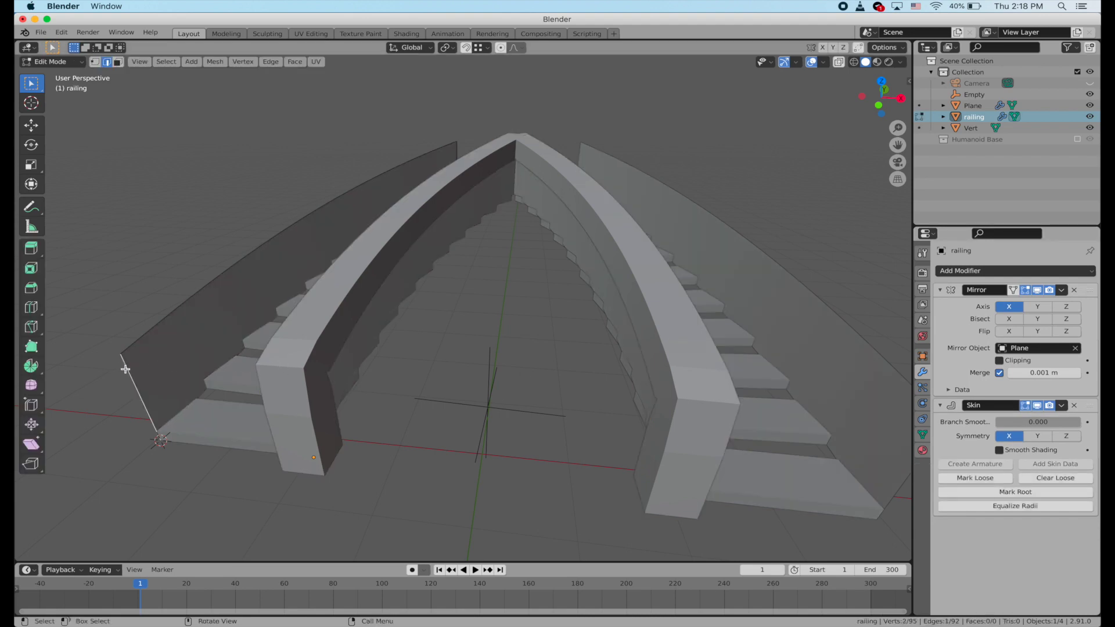
click(975, 492)
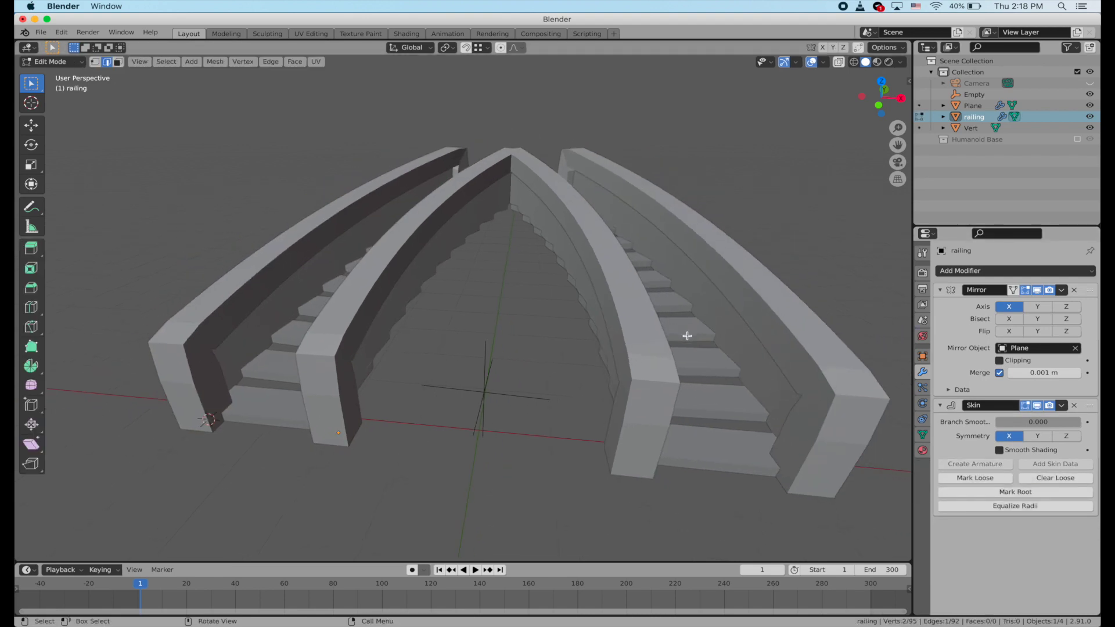
Step: Scale the skin radius of all railing vertices down to about 0.114 to get thin handrails
key(Tab)
key(Tab)
key(a)
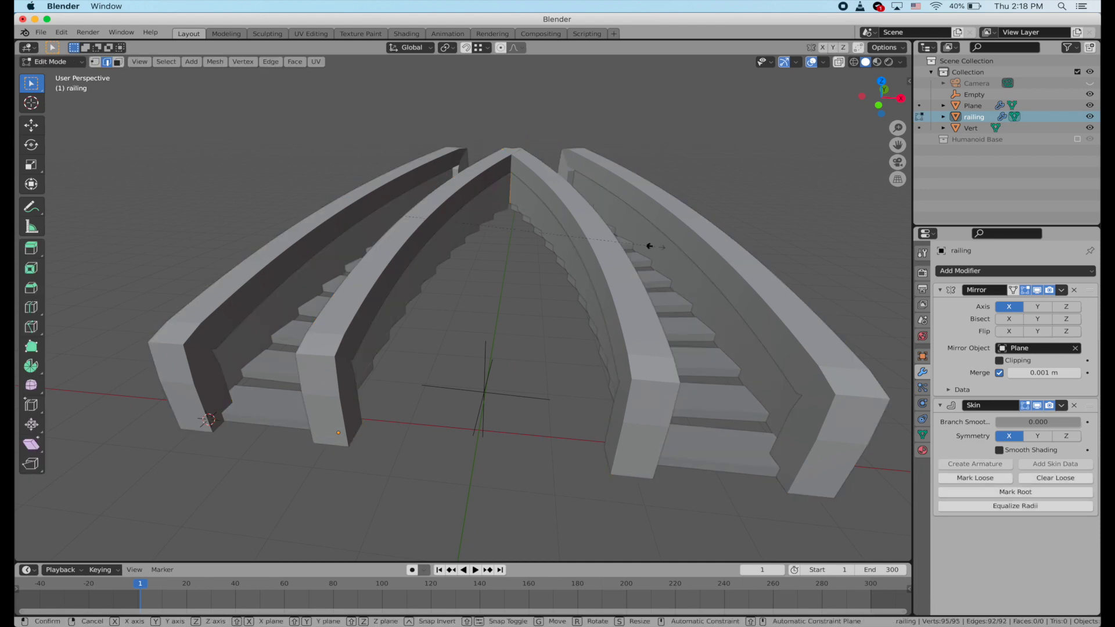
key(s)
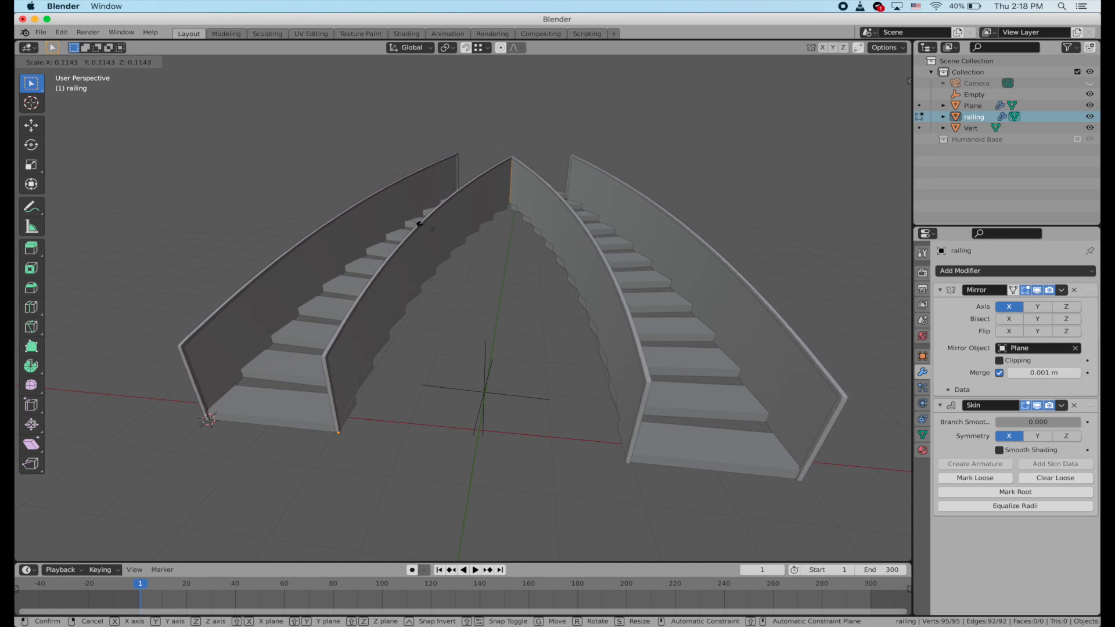
click(425, 226)
key(Tab)
Step: Add a Wireframe modifier to the Vert walls with thickness 0.0096 m, Boundary enabled and Replace Original disabled
scroll(426, 227, left, 10)
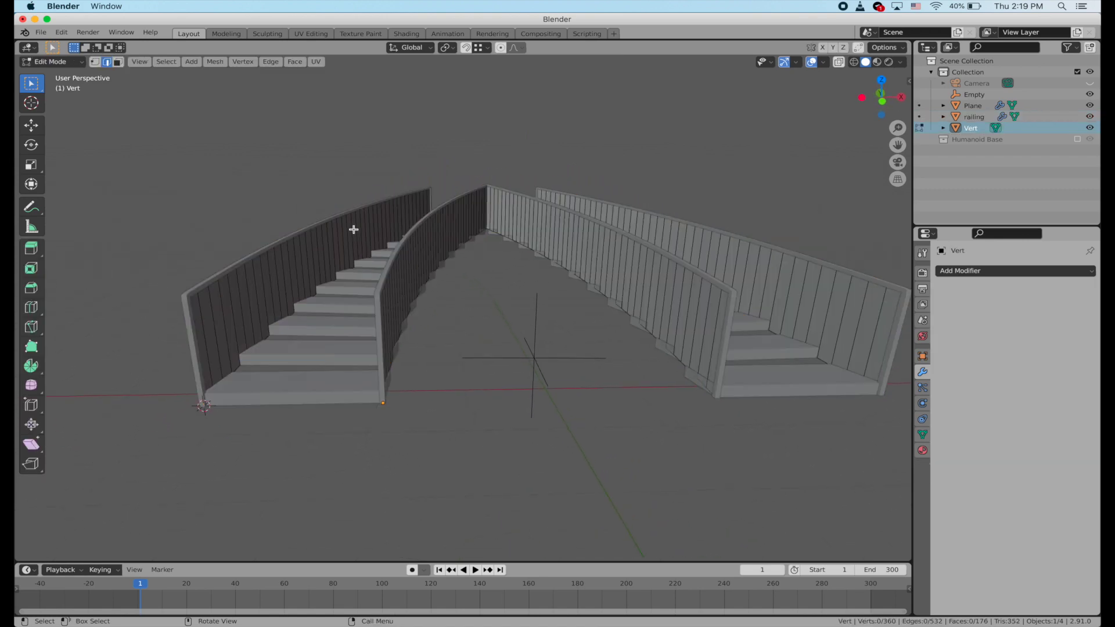
scroll(353, 229, left, 3)
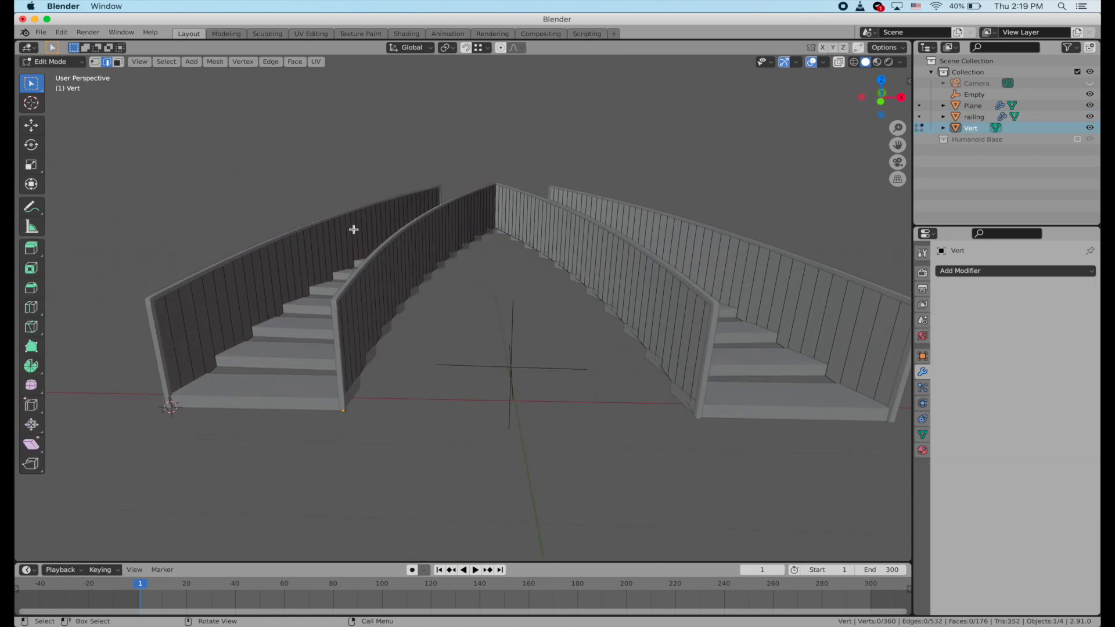
key(Tab)
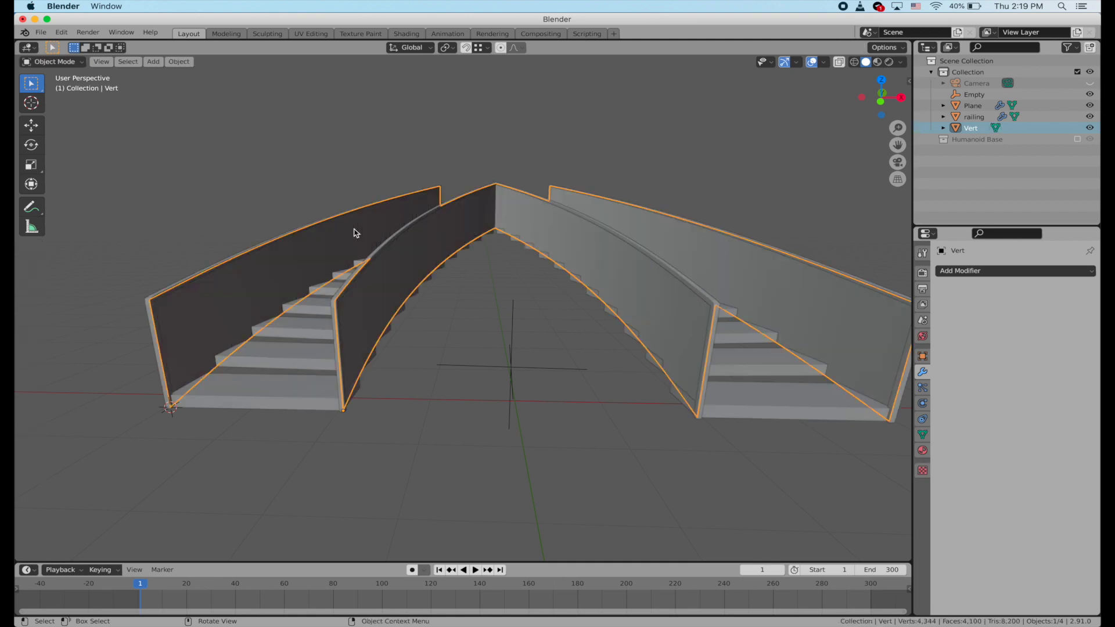
click(959, 271)
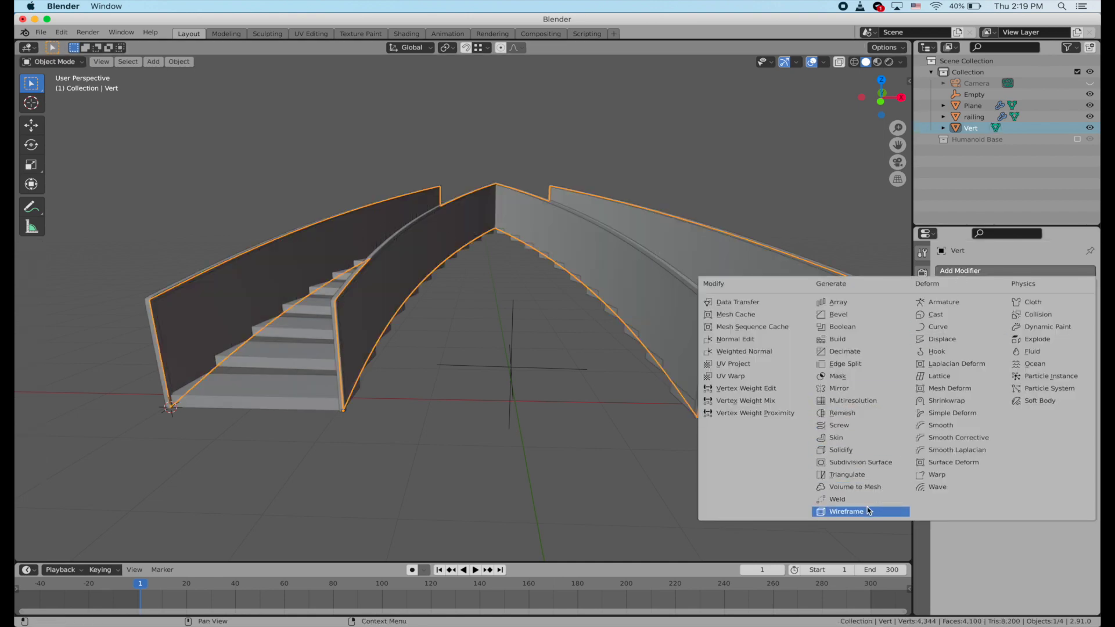
click(846, 511)
click(815, 174)
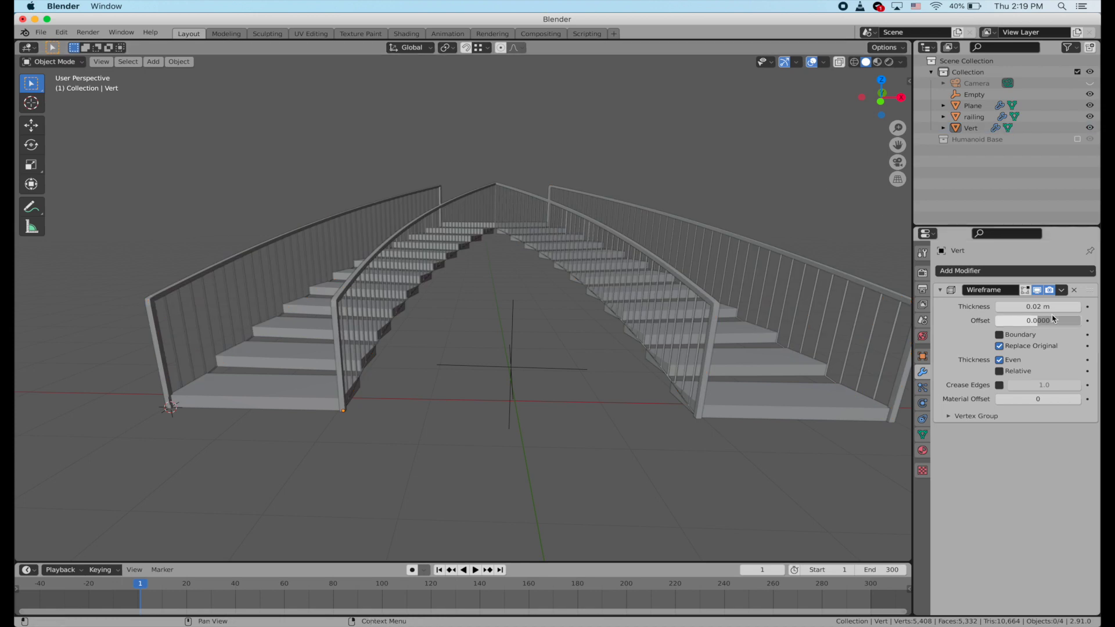
drag(1052, 308, 1037, 307)
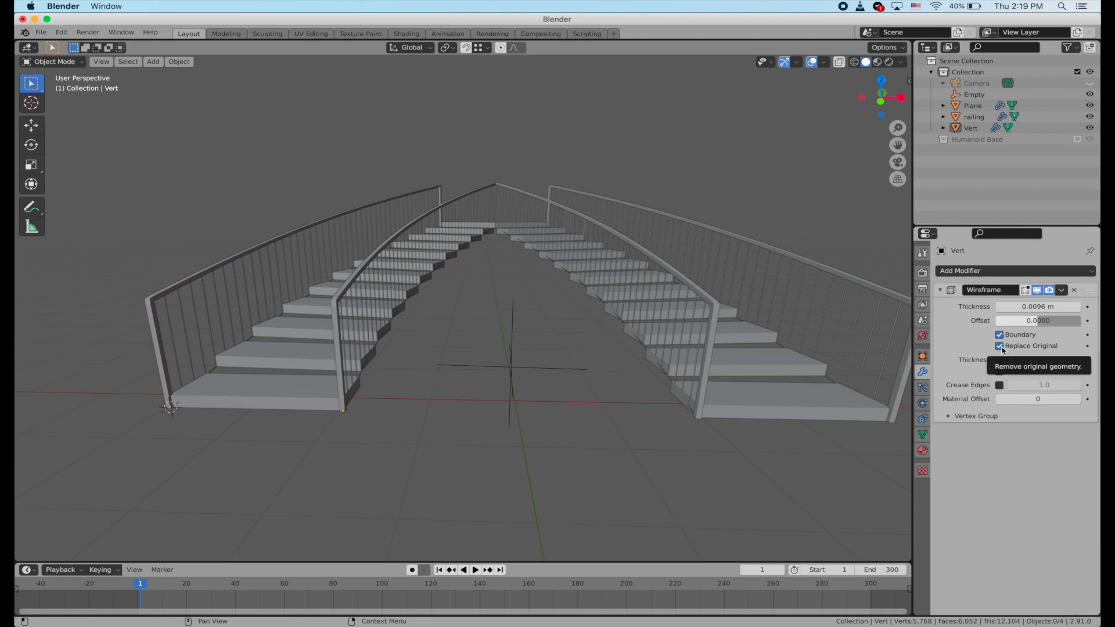
click(1003, 348)
Step: Examine the panelled side walls and railings of both staircases from the front and the side
scroll(537, 284, up, 2)
scroll(537, 285, left, 5)
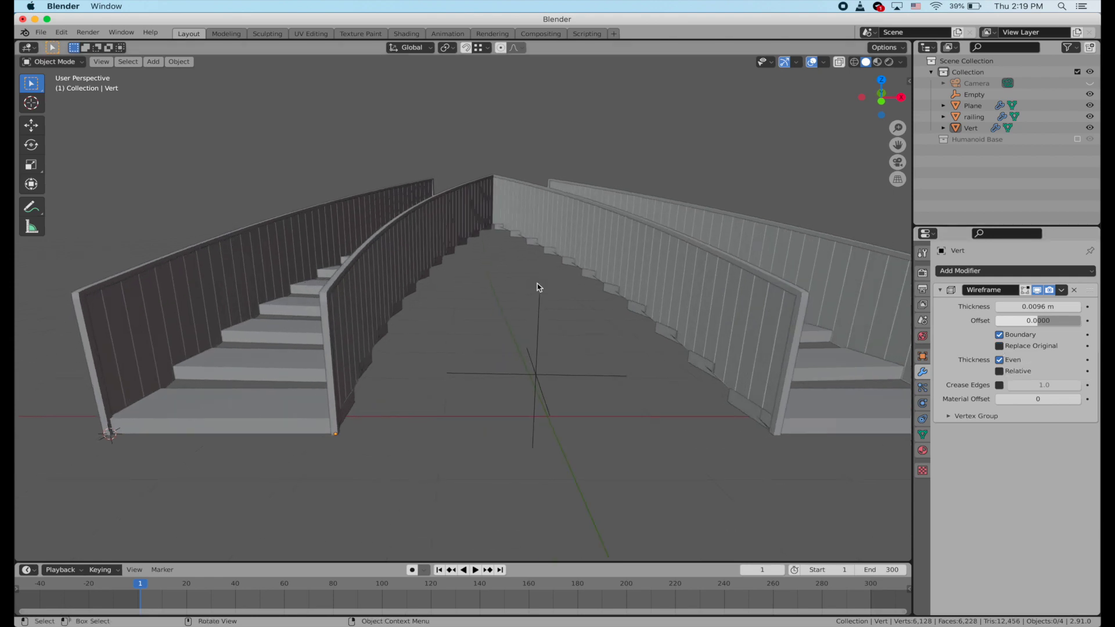
scroll(538, 284, right, 2)
scroll(538, 284, left, 5)
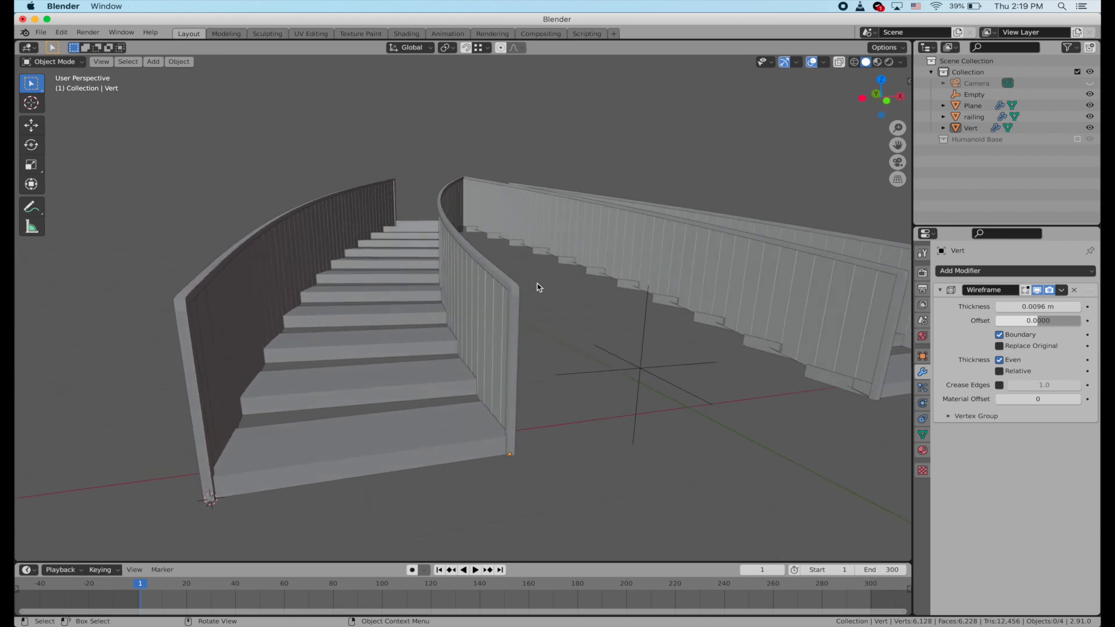
scroll(537, 284, down, 2)
scroll(538, 284, left, 2)
scroll(538, 284, left, 4)
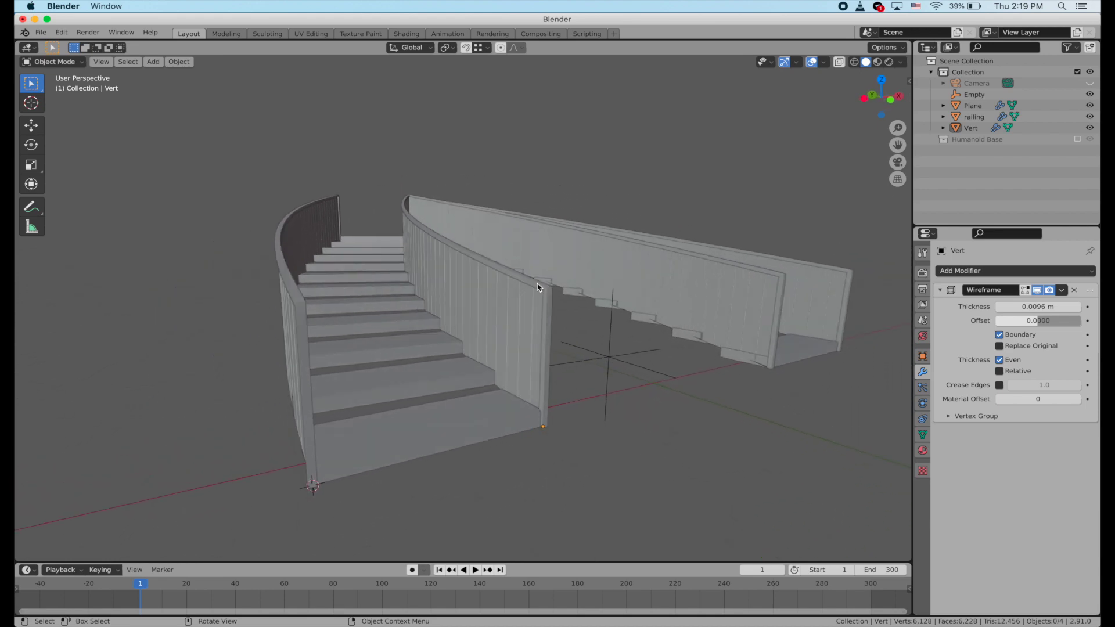
shift+middle_drag(538, 284, 453, 285)
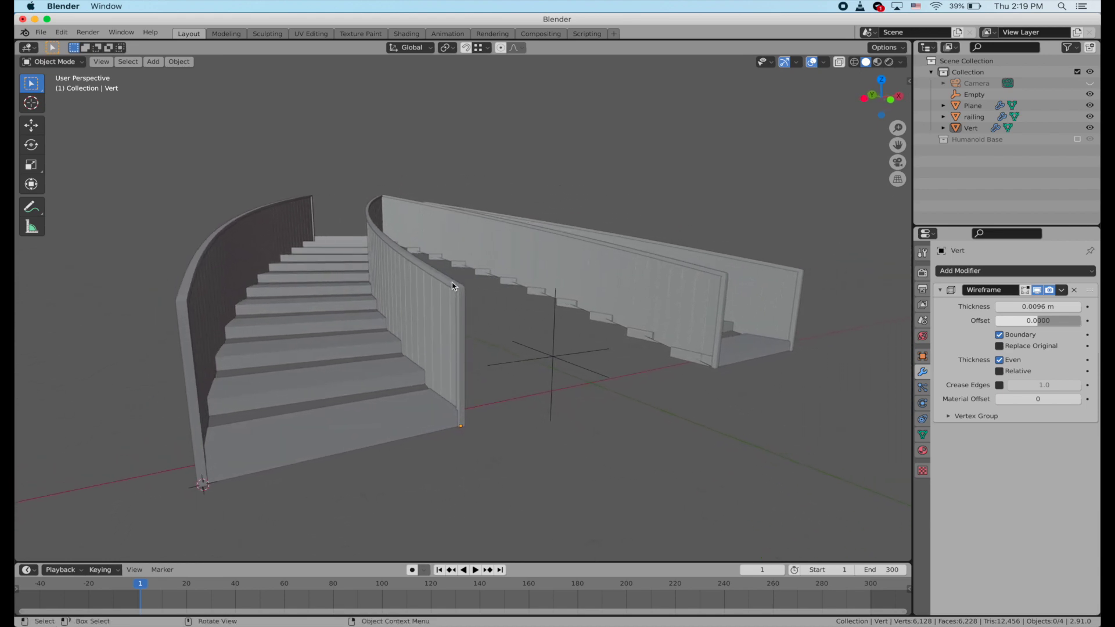
Step: Switch the viewport to Material Preview shading and give the Vert walls a new material
click(877, 62)
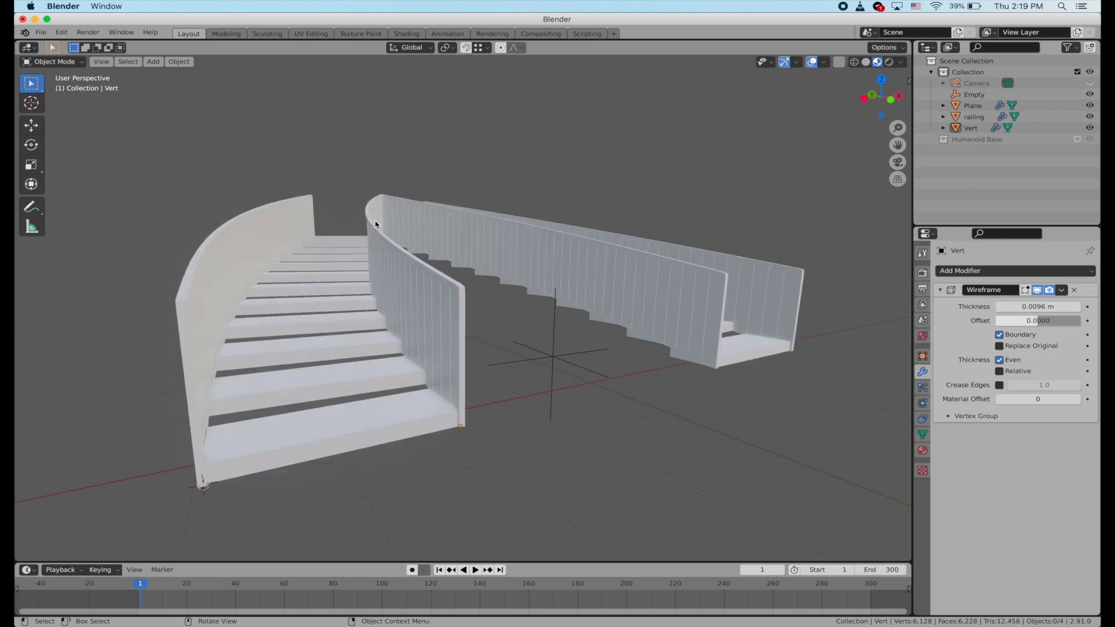
click(401, 283)
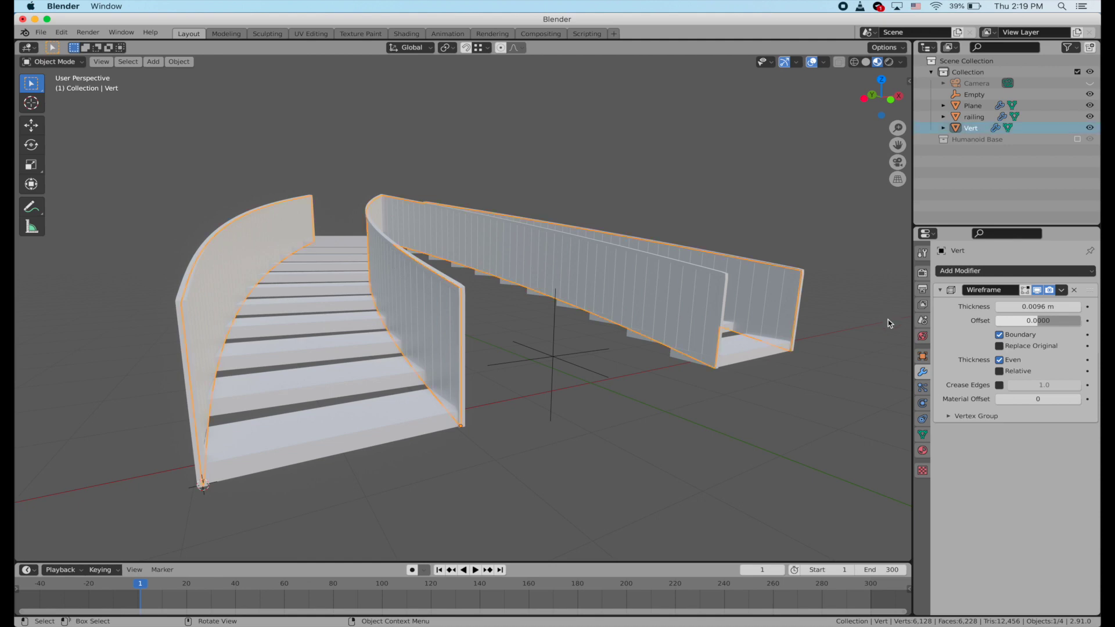
click(922, 450)
click(995, 319)
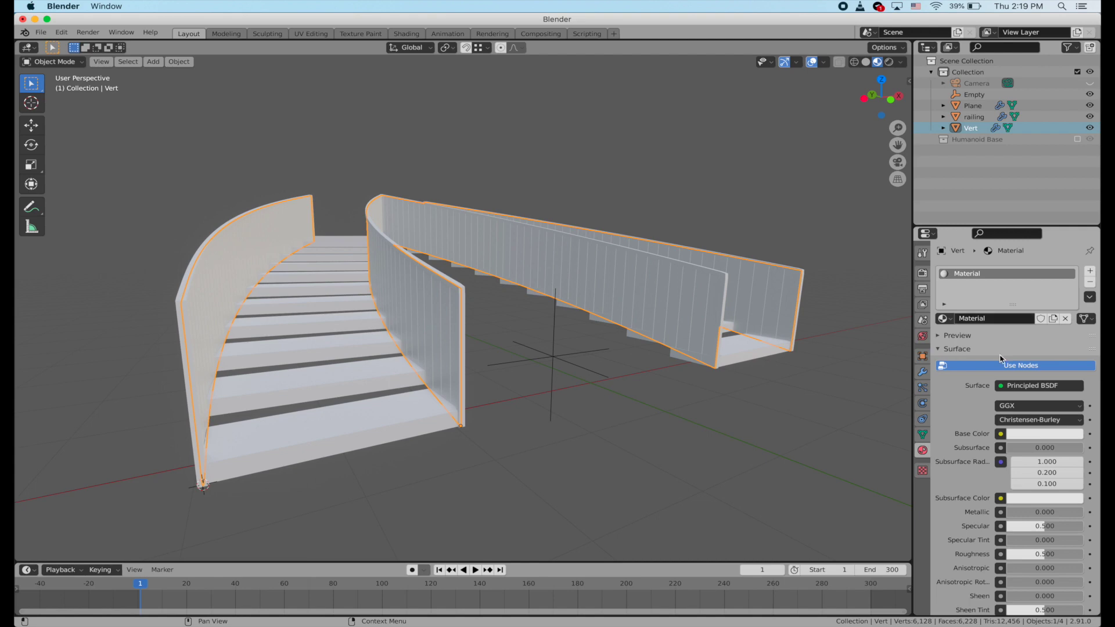
Step: Set the wall material's base color to light blue and its roughness to 0
scroll(1013, 410, down, 2)
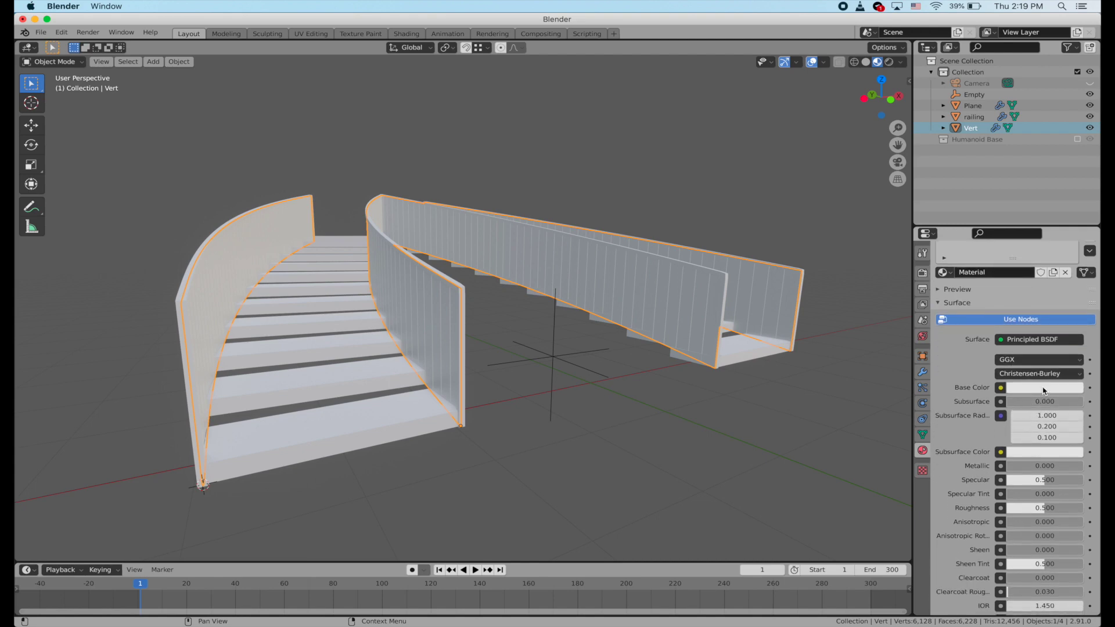
click(1043, 391)
mouse_move(1074, 241)
mouse_down()
mouse_move(1073, 228)
mouse_move(1026, 257)
mouse_up()
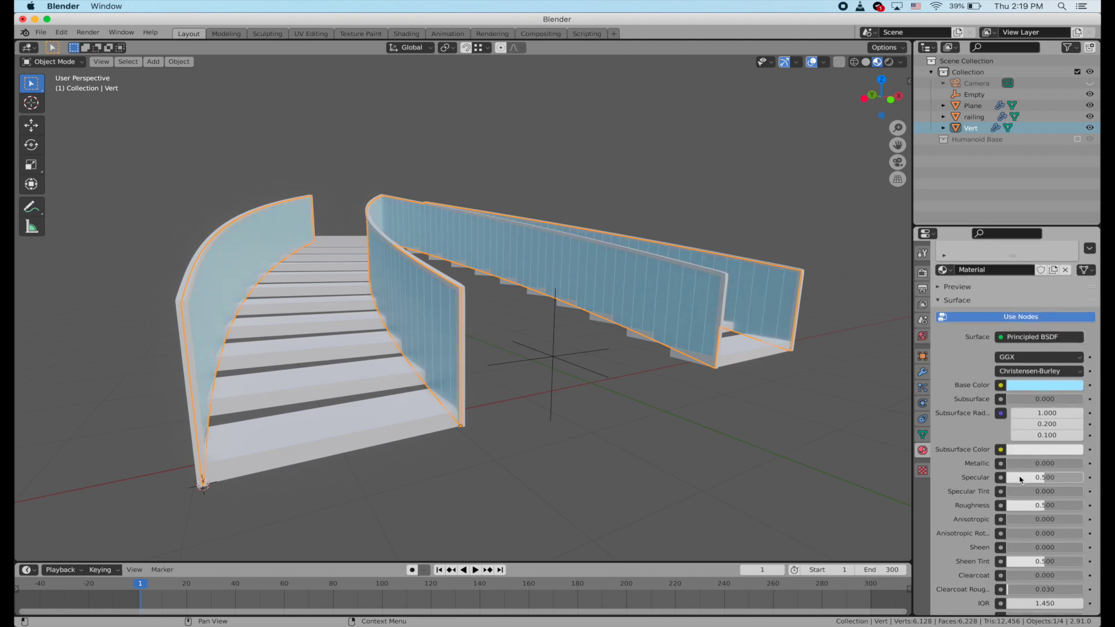
scroll(1037, 469, down, 2)
drag(1044, 460, 1006, 460)
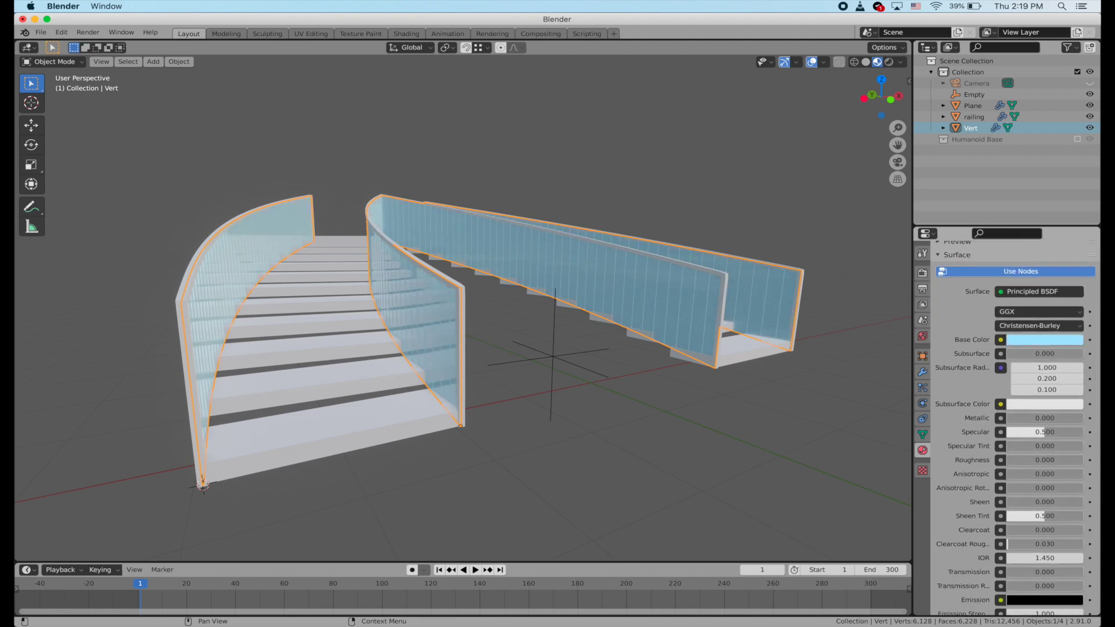
Step: Enable Screen Space Refraction for the wall material with a refraction depth of 0.1 m
scroll(1006, 460, down, 8)
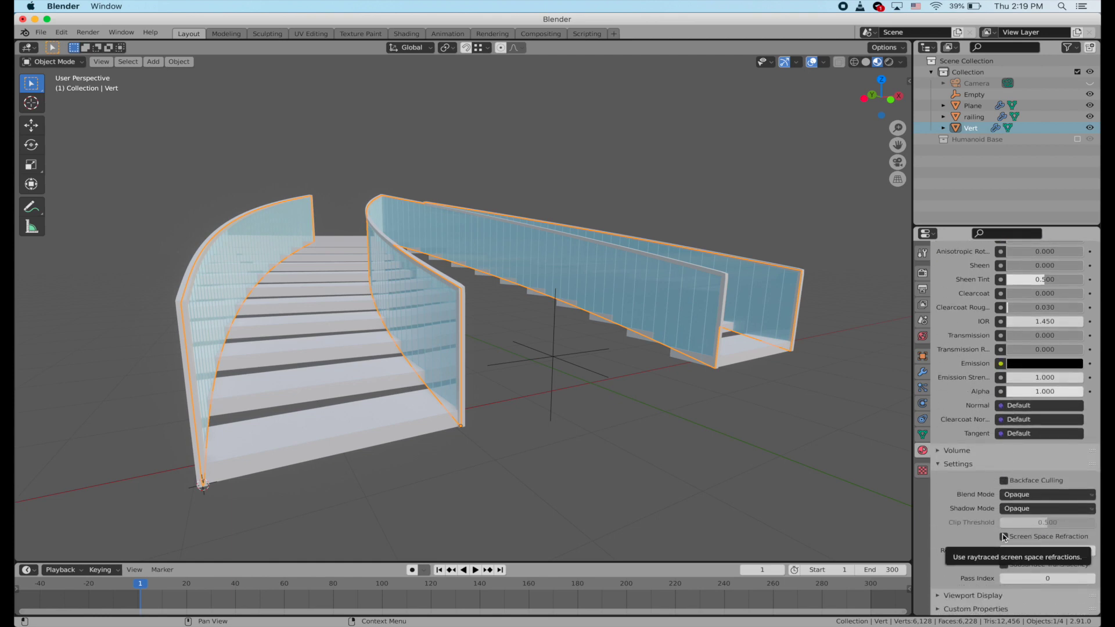
click(1004, 537)
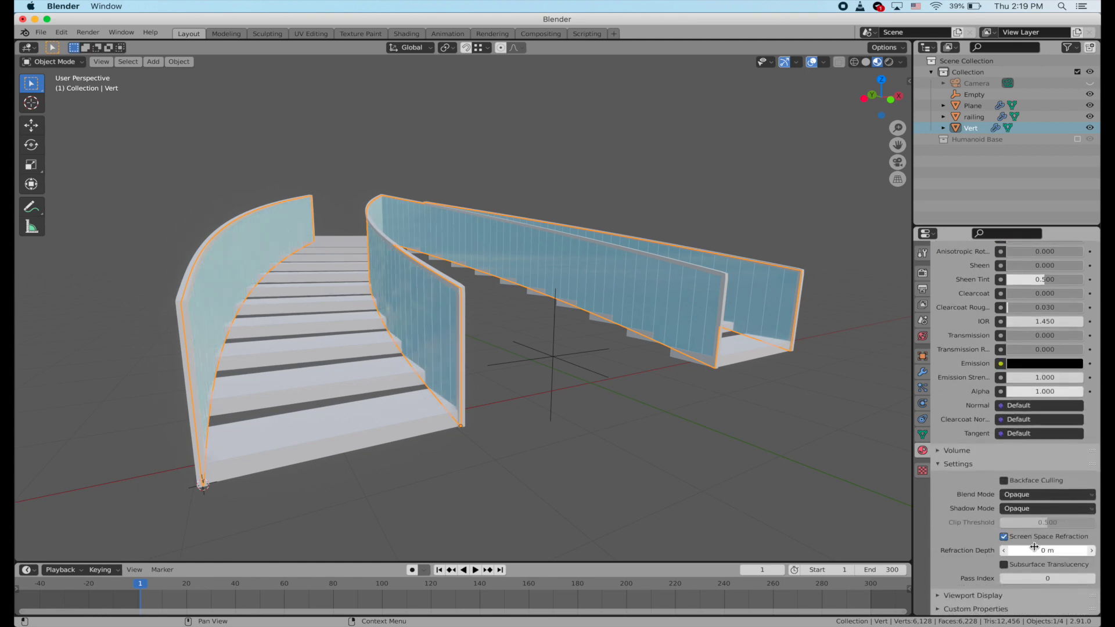
click(1091, 551)
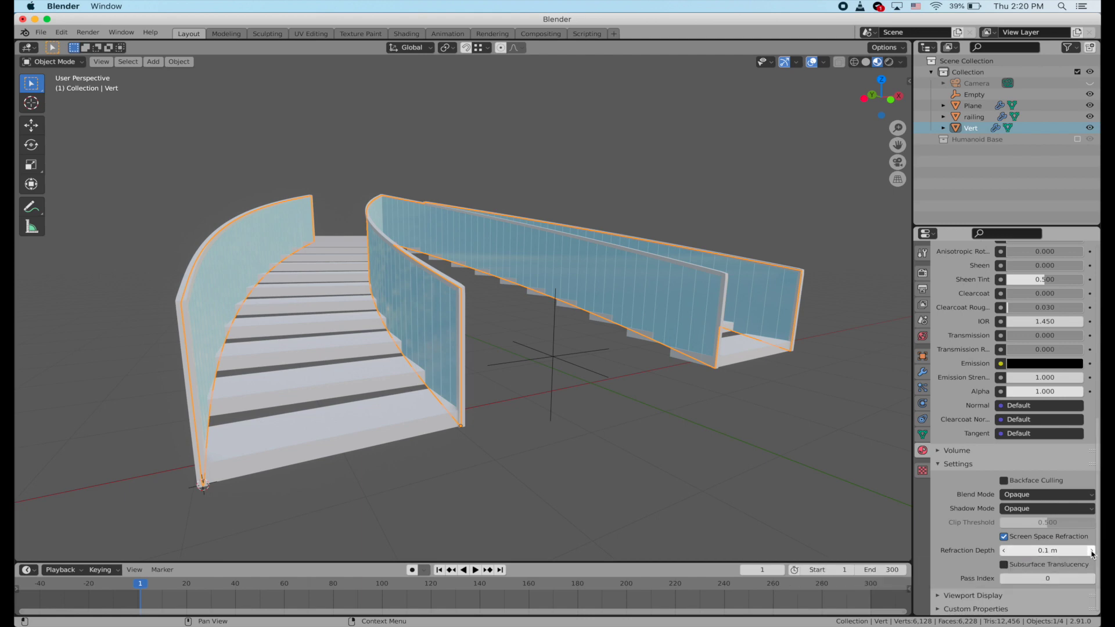
Step: Set the wall material's transmission to about 0.402 so the panels look like glass
scroll(535, 337, left, 10)
scroll(535, 337, right, 5)
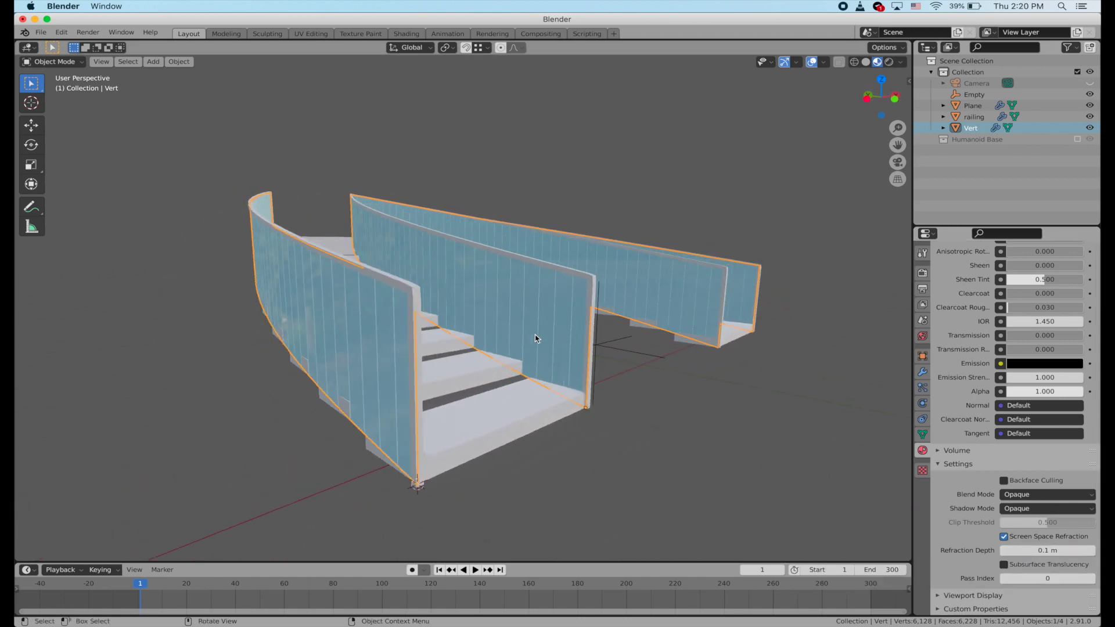
scroll(535, 338, right, 6)
drag(1036, 335, 1067, 334)
scroll(695, 280, down, 5)
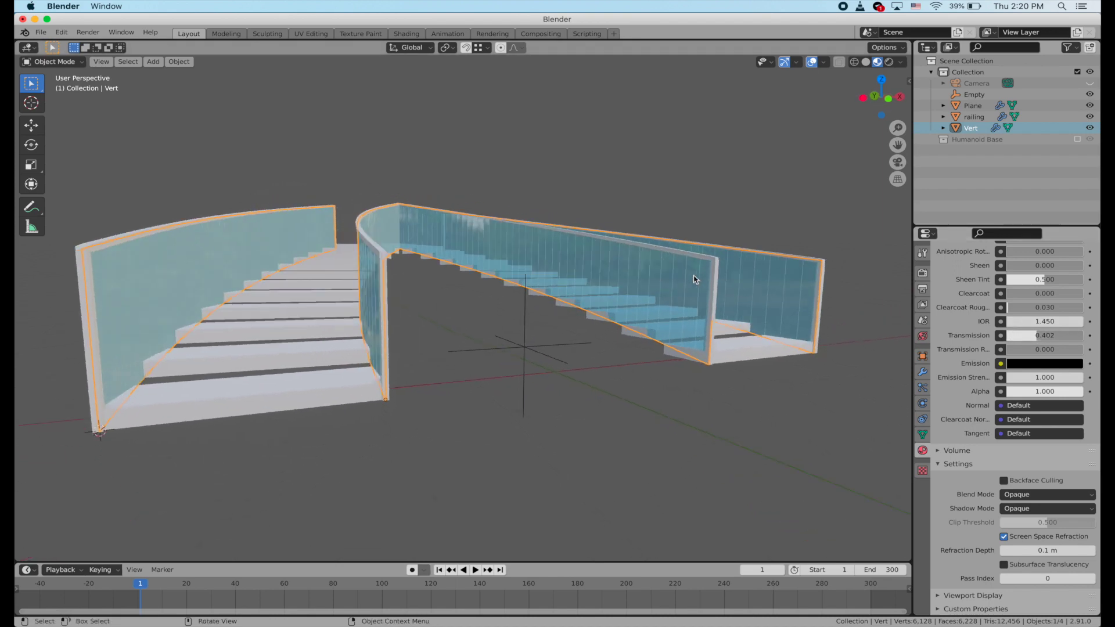
Step: Add a second material slot to the Vert walls and create a new material in it
scroll(695, 279, up, 4)
scroll(1012, 363, up, 10)
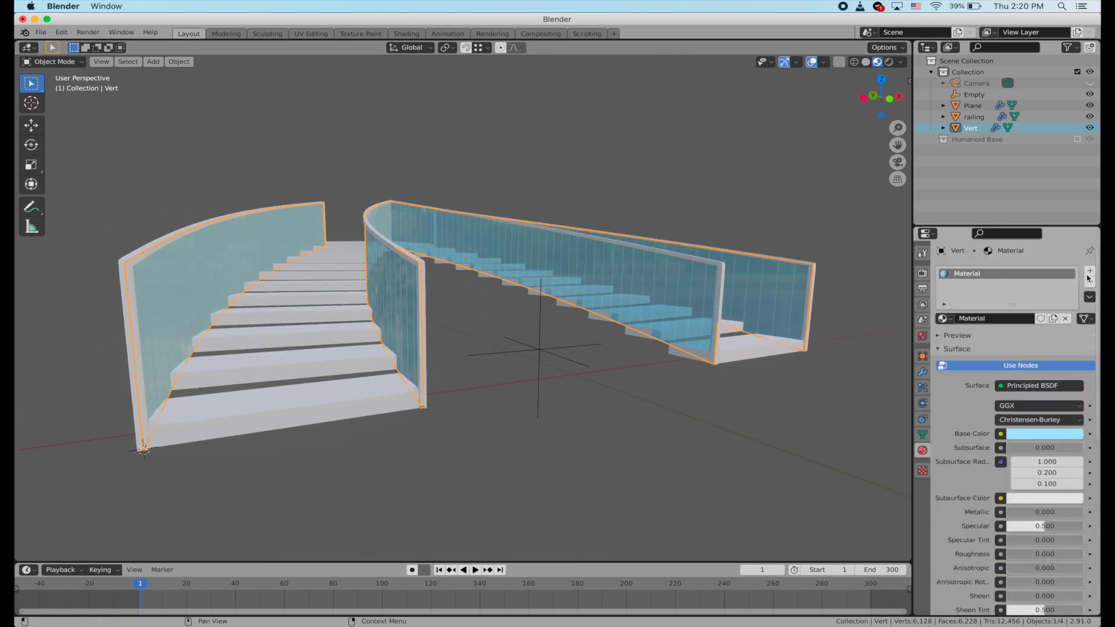
click(1090, 271)
click(994, 342)
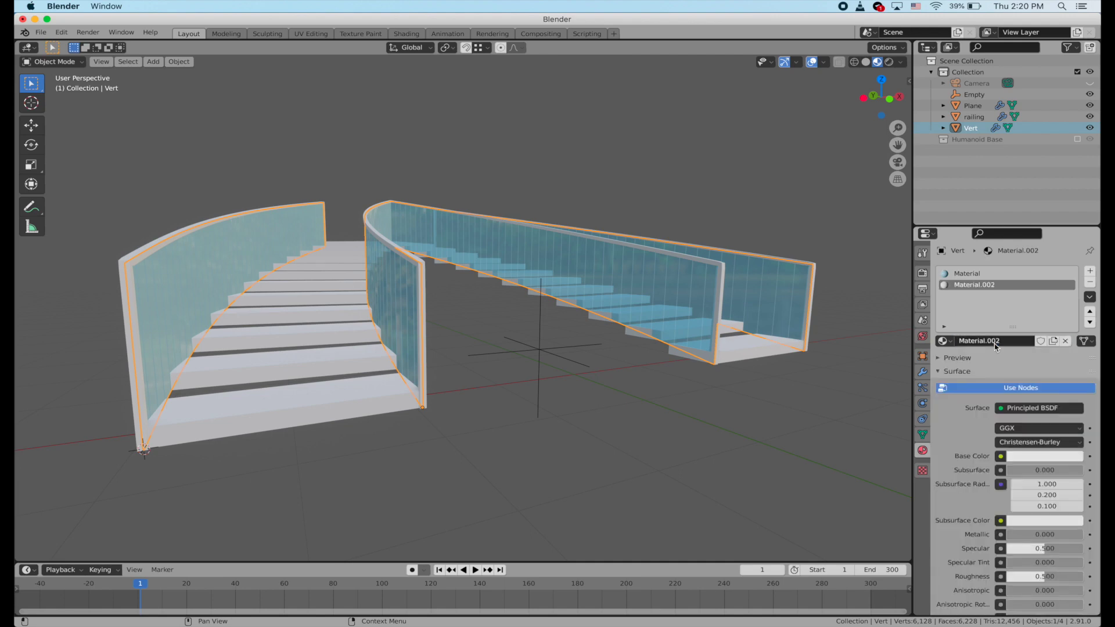
Step: Give the second Vert material a dark blue base color, a metallic value of 1.0 and a roughness of 0.35
scroll(1007, 413, down, 2)
click(1024, 415)
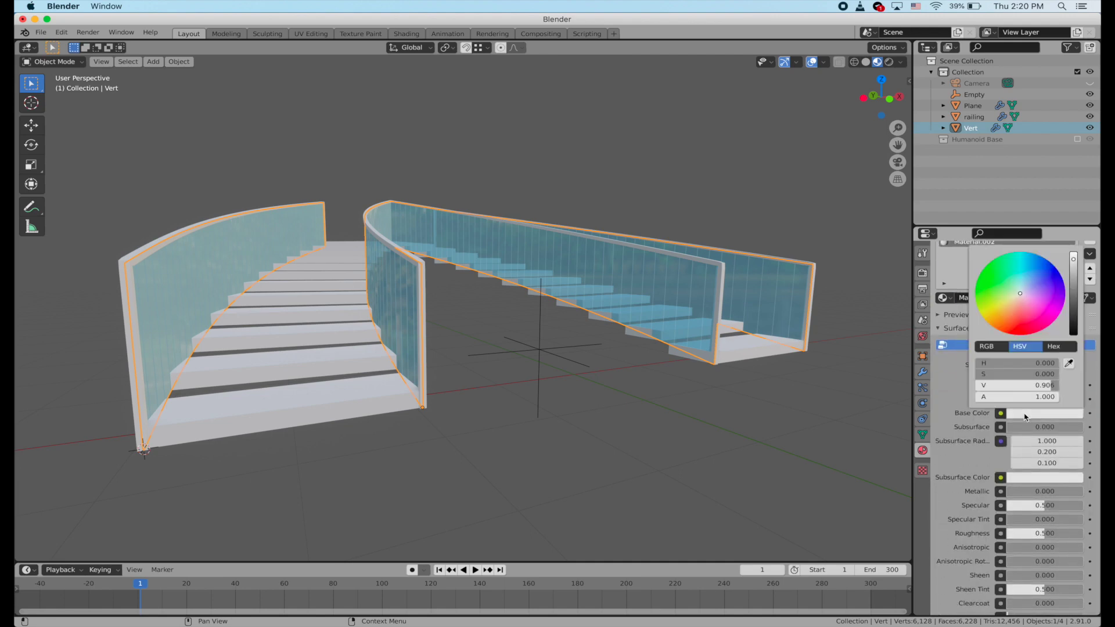
drag(1031, 282, 1070, 288)
scroll(1001, 447, down, 1)
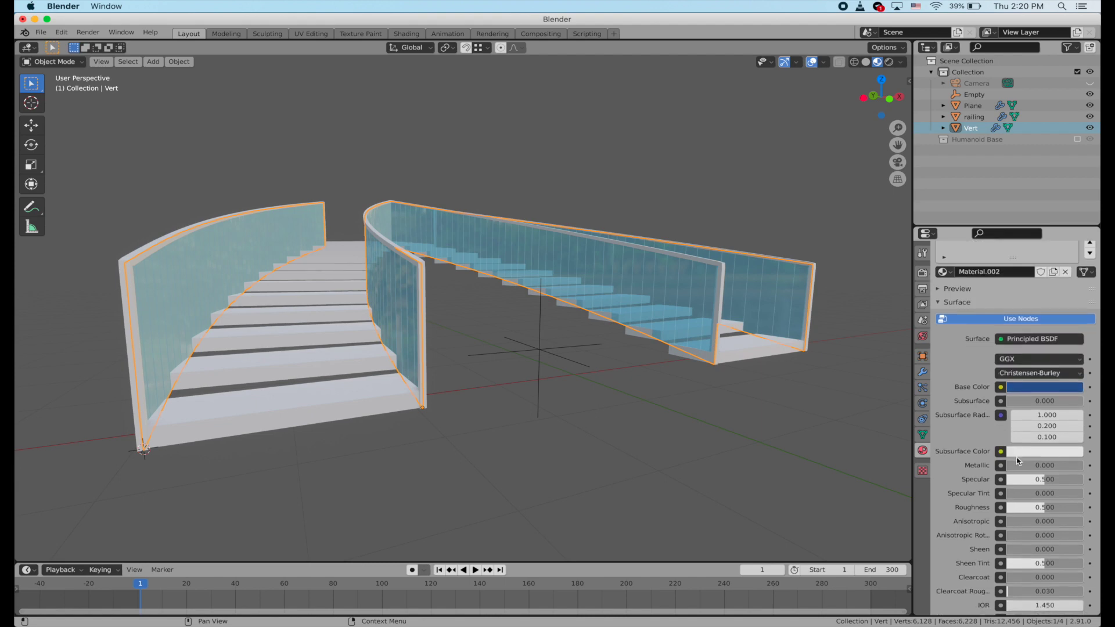
key(Return)
scroll(1019, 466, down, 1)
drag(1037, 477, 1033, 477)
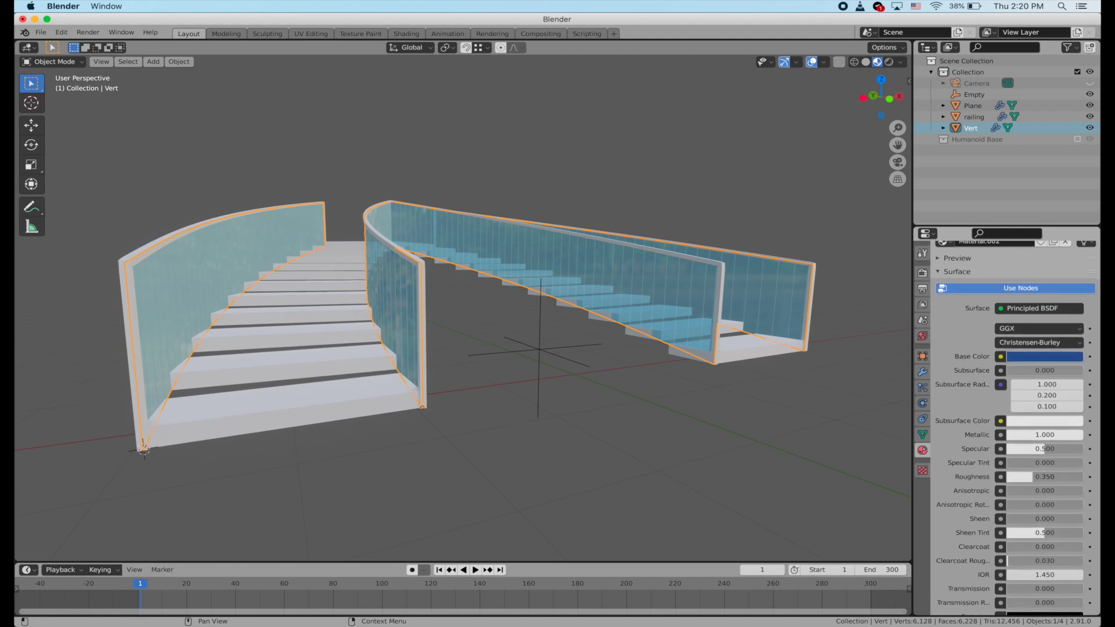
Step: Set the Vert object's Wireframe modifier material offset to 1 so the dividers use the second material
click(923, 373)
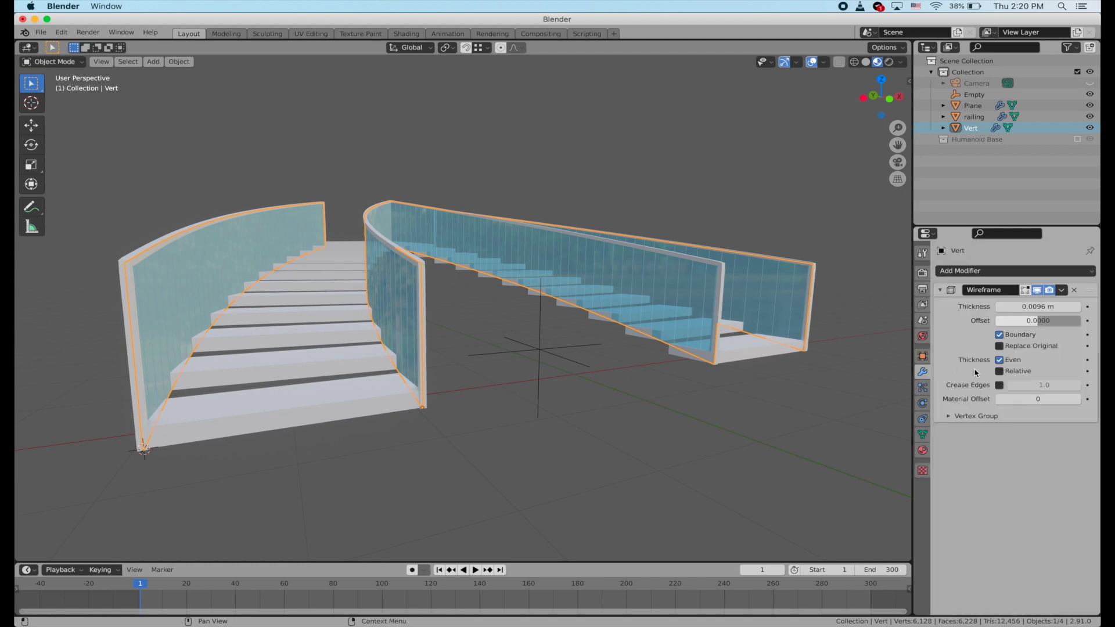
click(1077, 399)
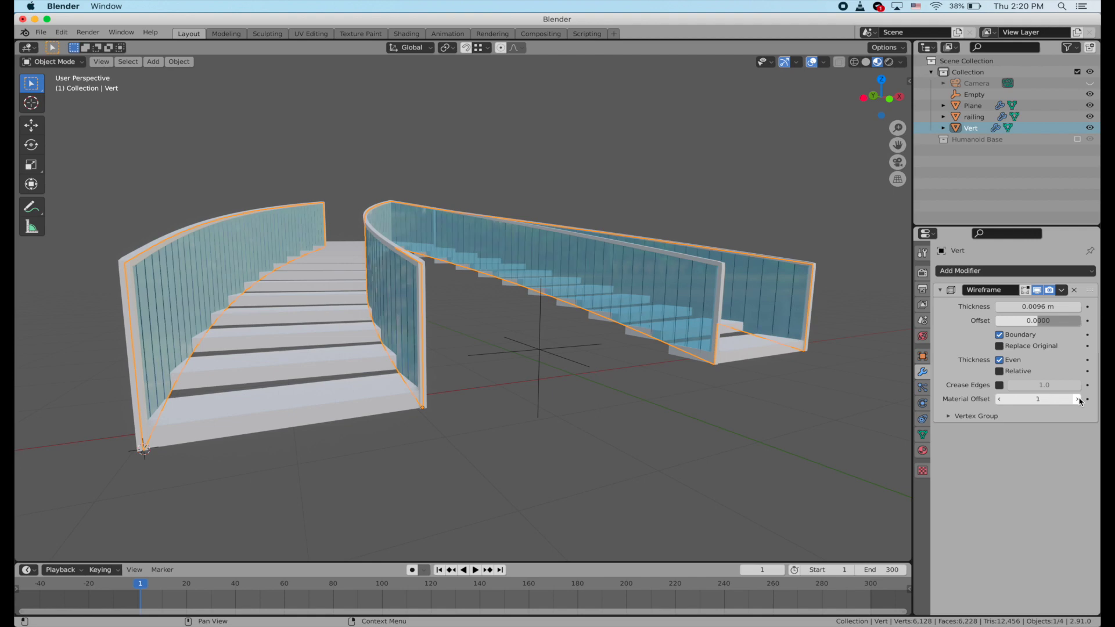
click(803, 175)
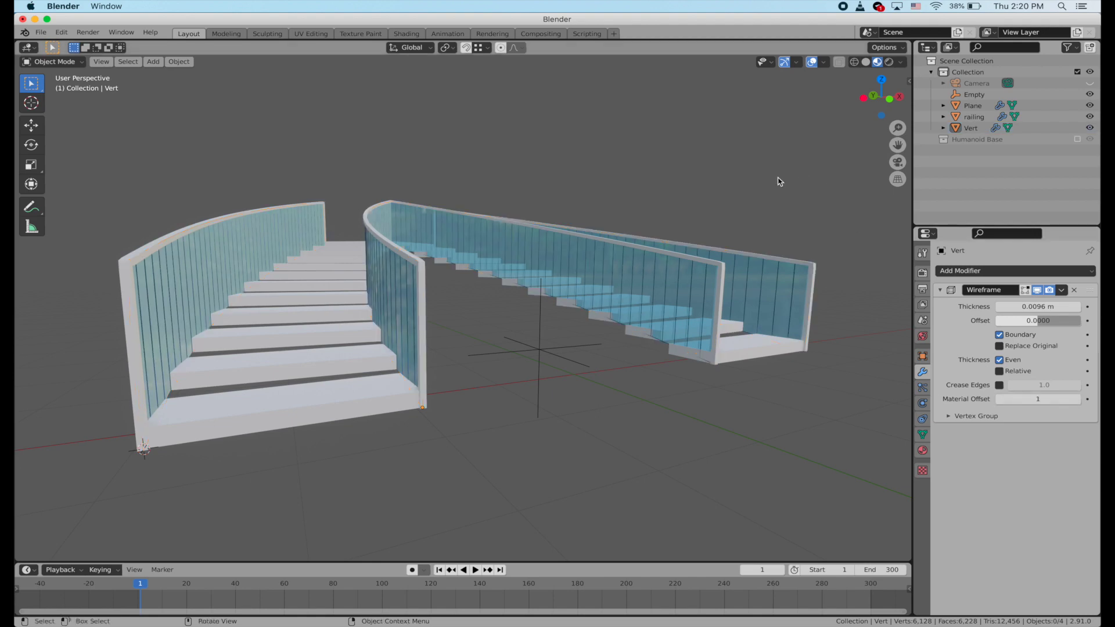
Step: Create a new material for the railing and set its base color to pure white with a value of 1.0
click(425, 268)
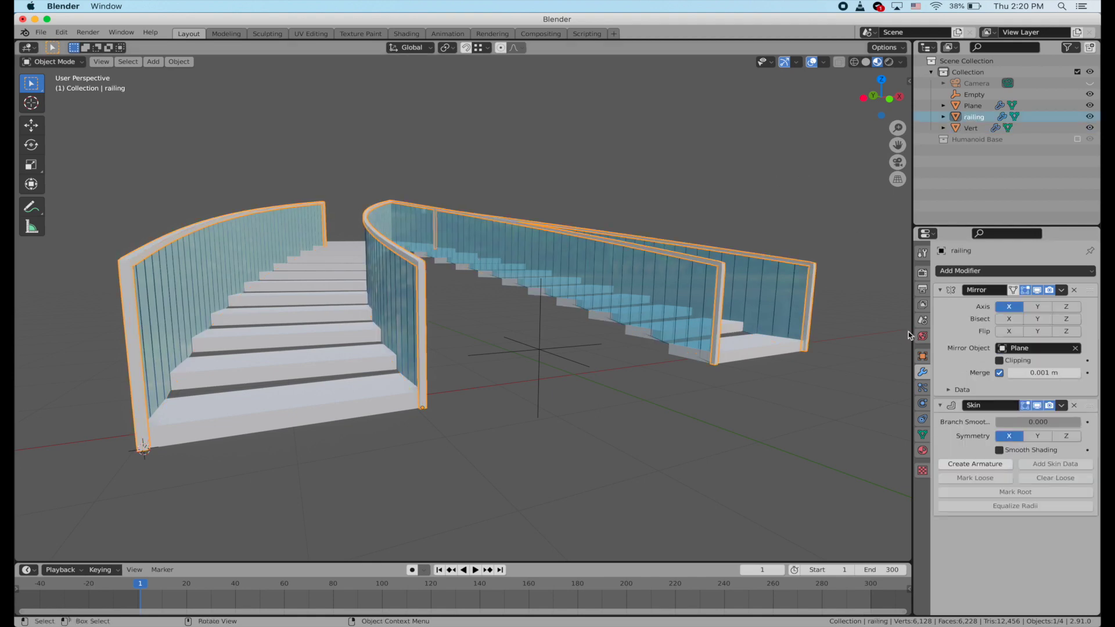
click(922, 450)
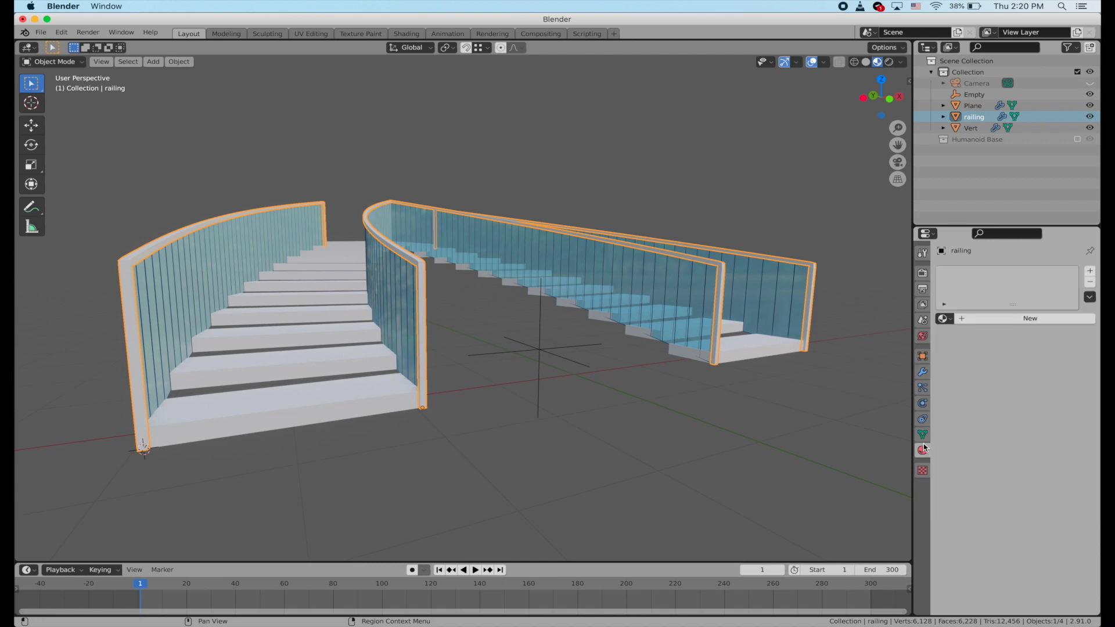
click(983, 318)
scroll(1027, 385, down, 2)
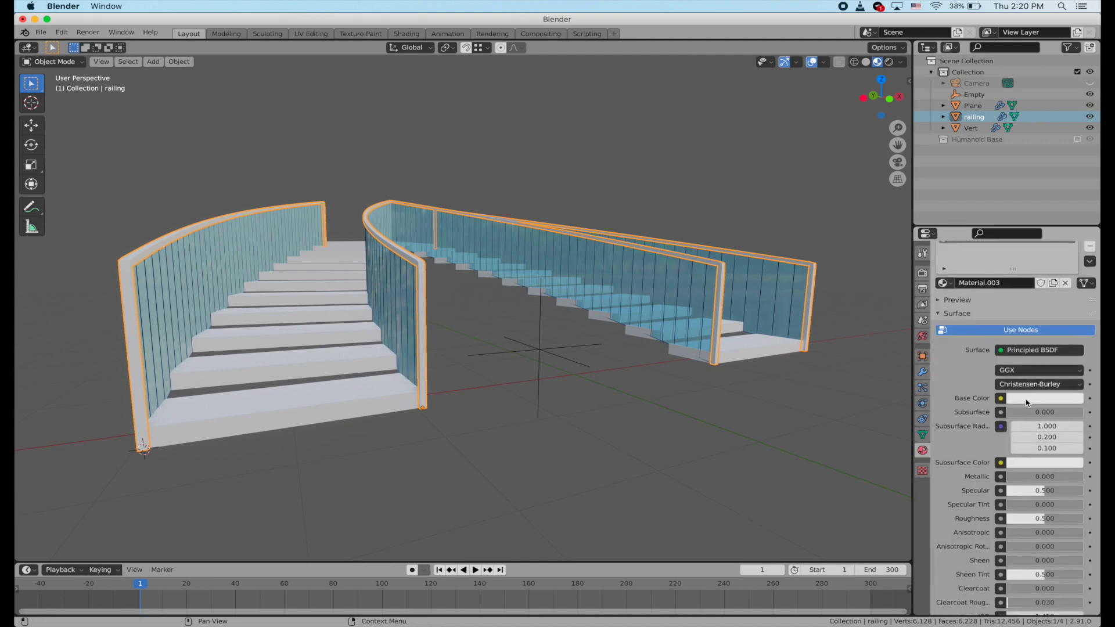
click(1026, 402)
click(1073, 241)
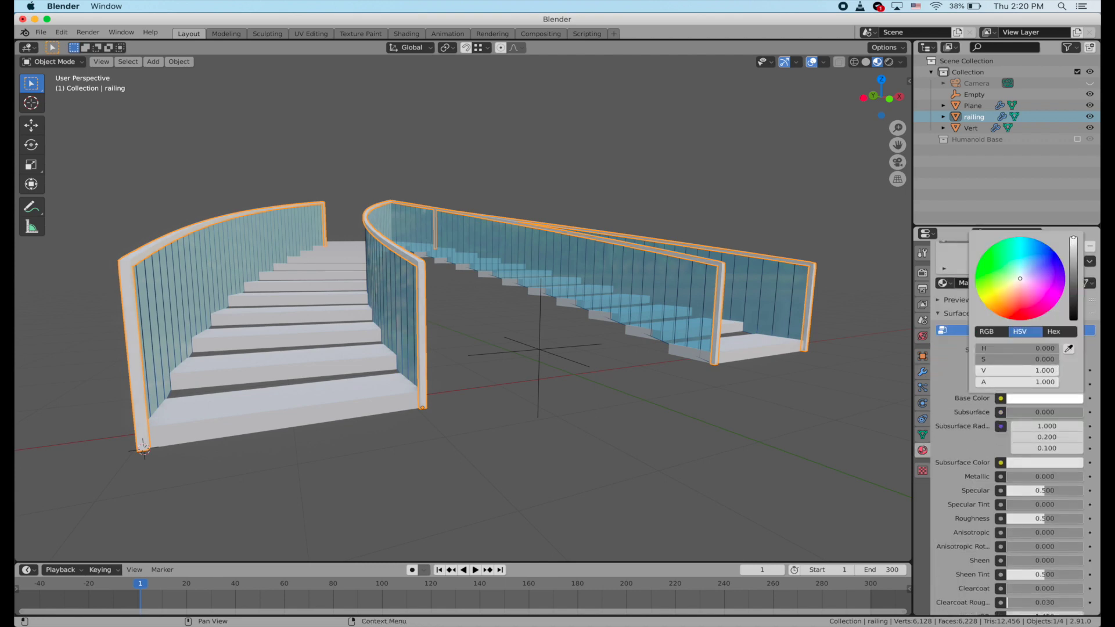
Step: Set the railing material's metallic value to 1.0 and its roughness to about 0.154
drag(1013, 476, 1083, 476)
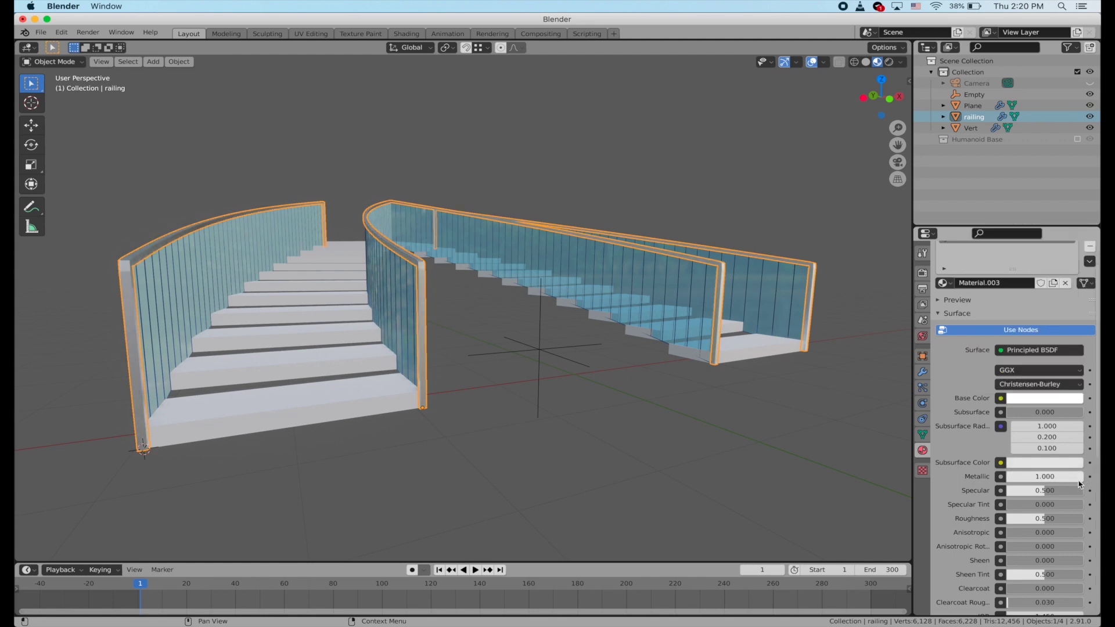
mouse_move(1055, 522)
mouse_down()
mouse_move(1007, 523)
mouse_move(1019, 519)
mouse_up()
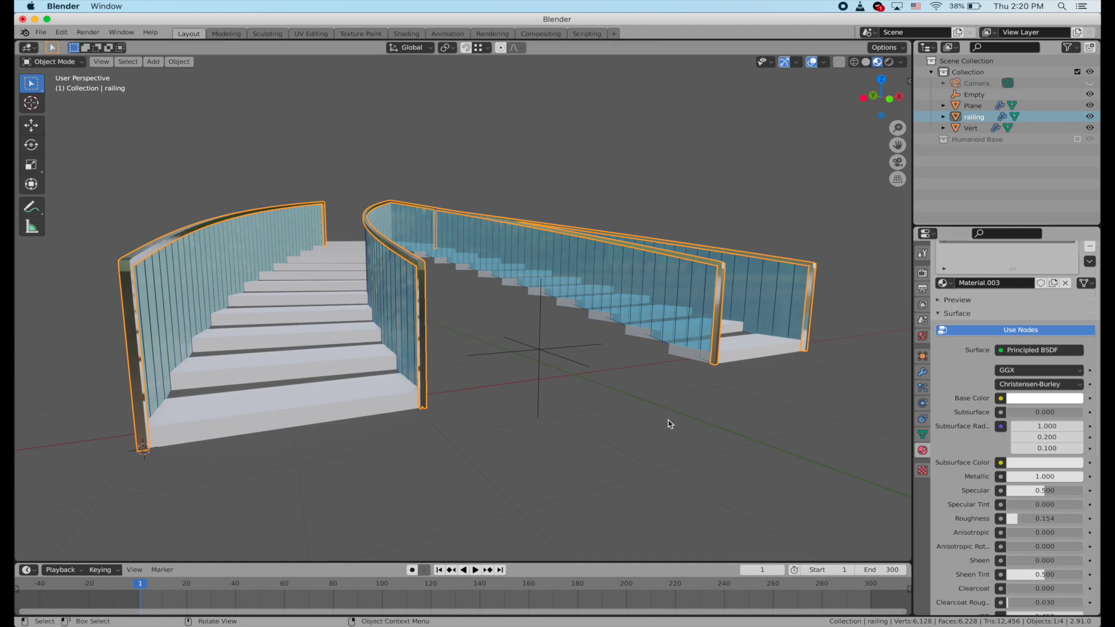
scroll(670, 424, right, 5)
click(672, 198)
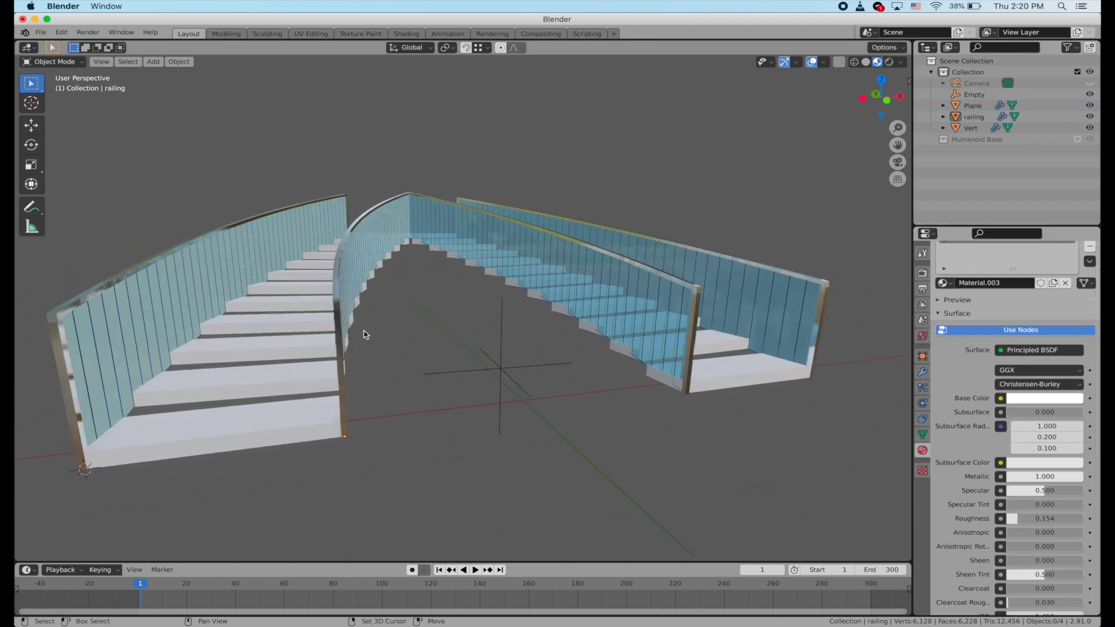
Step: Add a Bevel modifier to the stair steps with 3 segments and an amount of 0.024 m
middle_drag(403, 315, 489, 308)
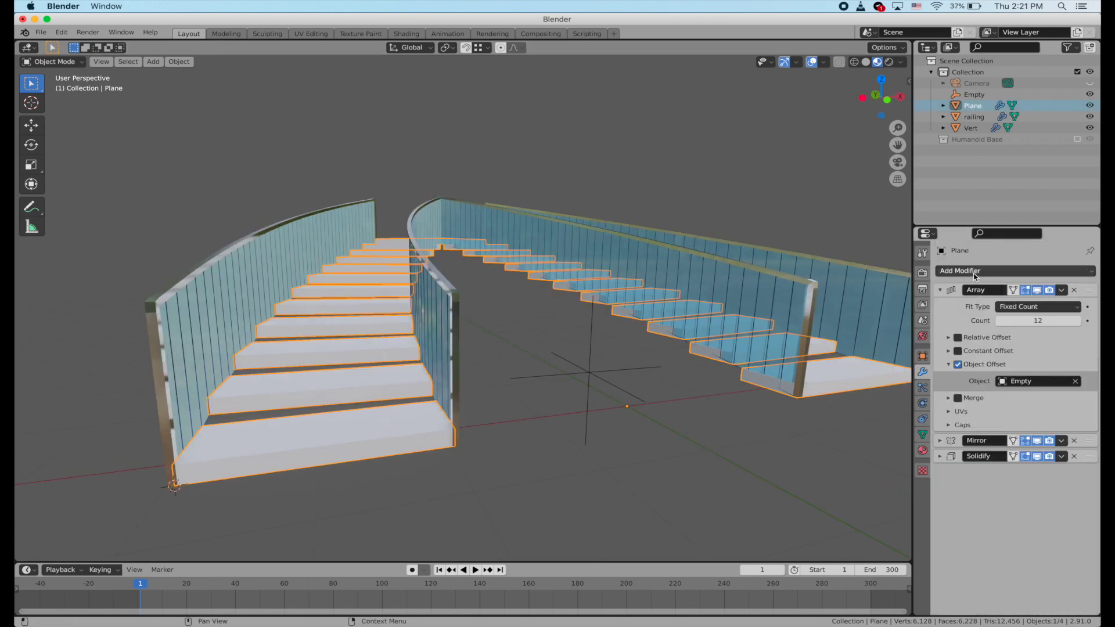
click(976, 273)
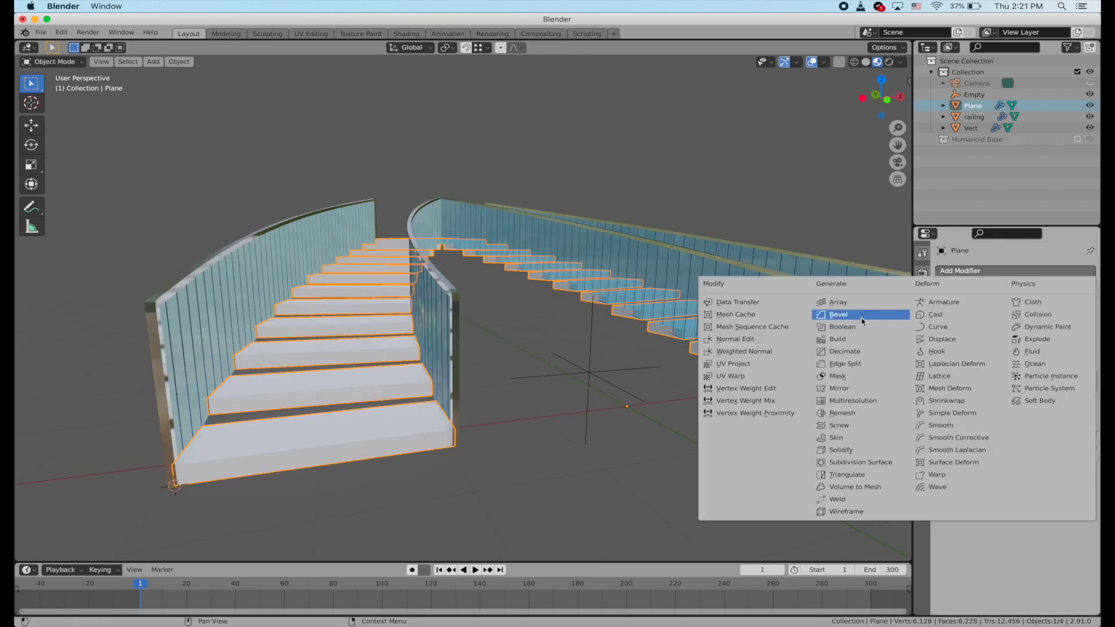
click(862, 321)
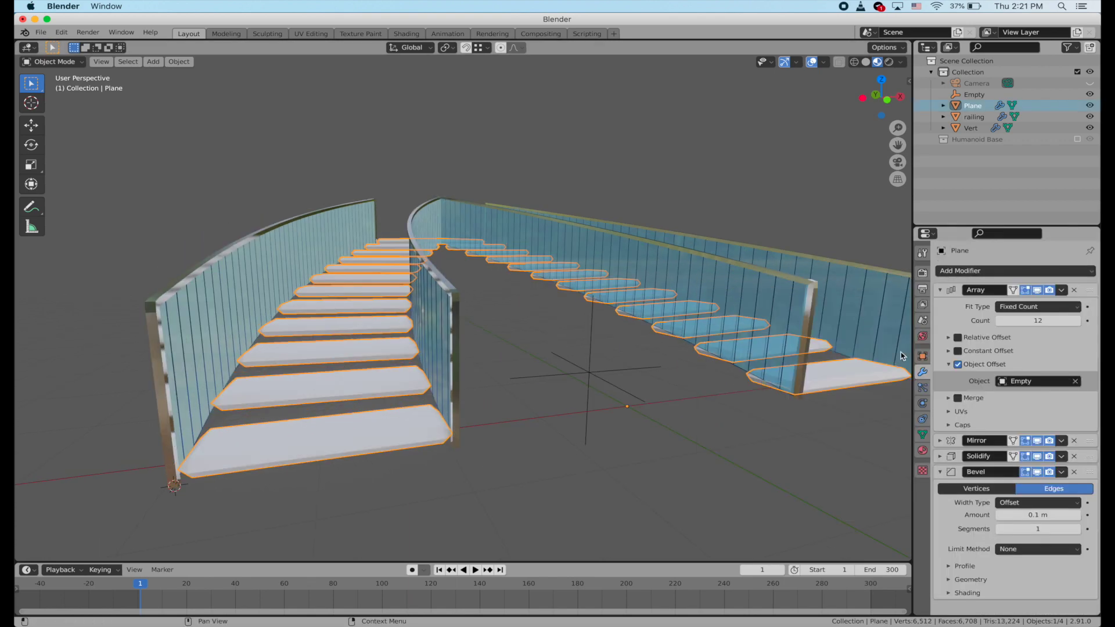
click(1077, 531)
click(1078, 531)
drag(1053, 516, 1031, 516)
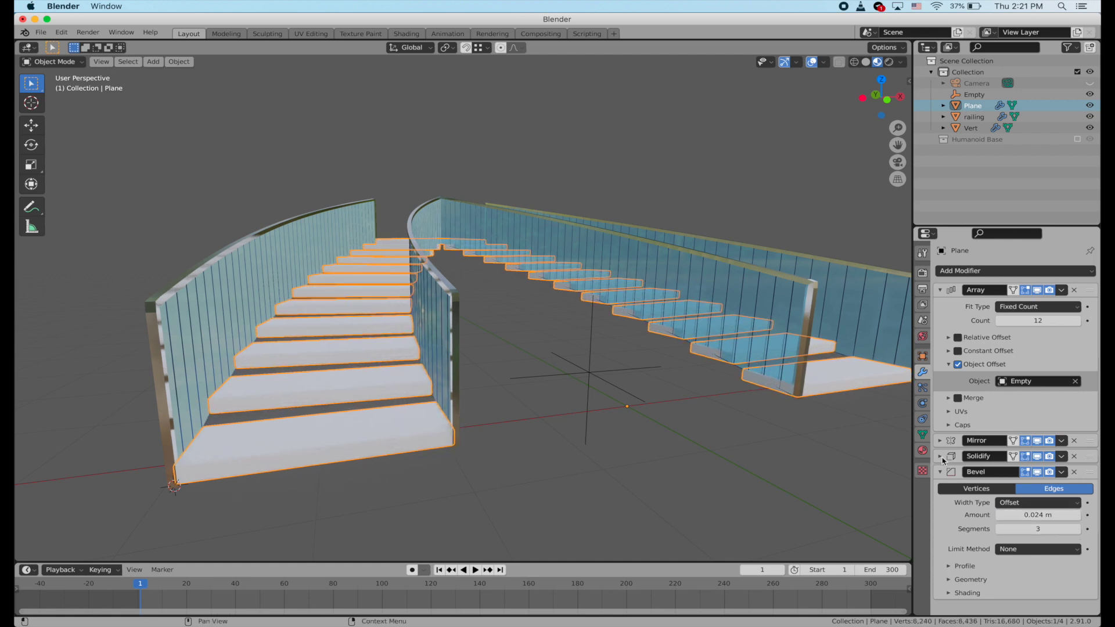
Step: Create a new material for the stair steps and set its base color to light pink, with saturation about 0.236
click(923, 450)
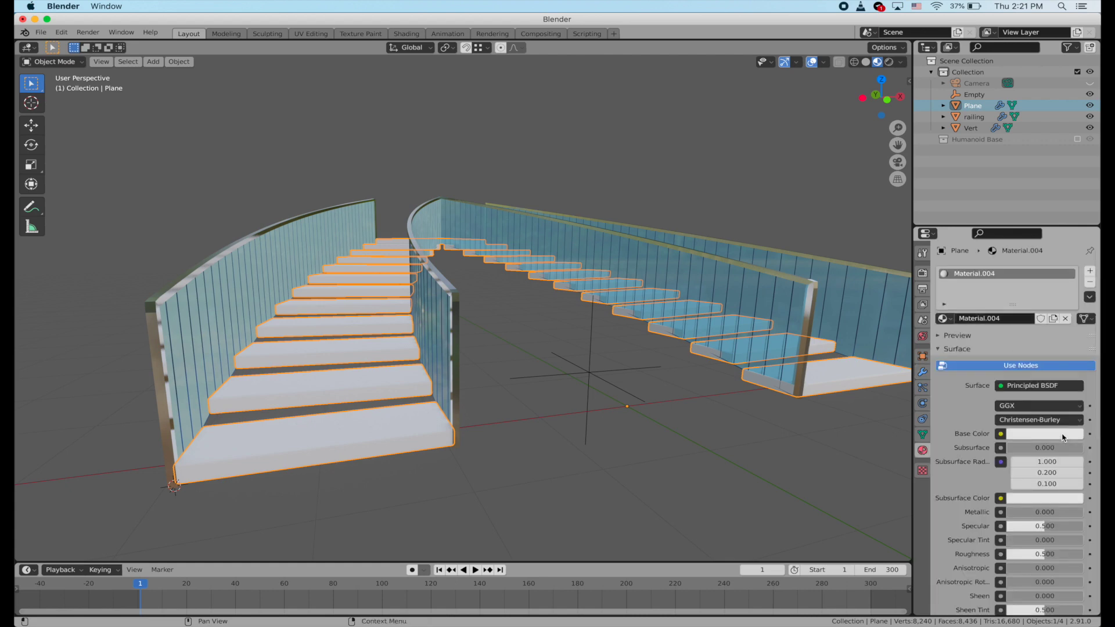
click(1063, 435)
click(1024, 299)
drag(1024, 299, 1022, 323)
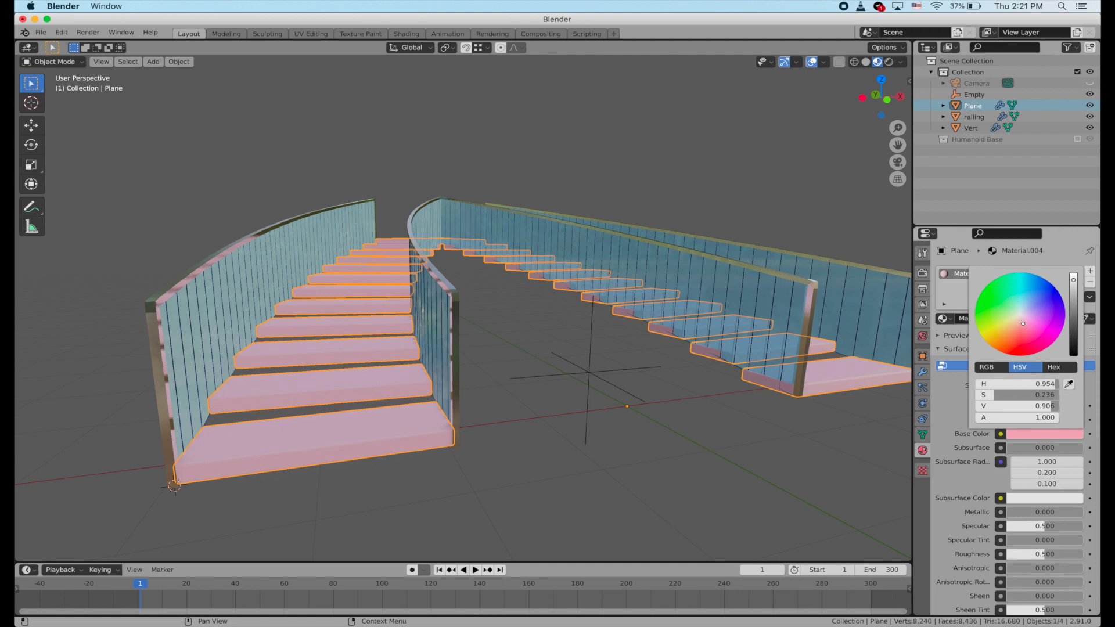
scroll(799, 324, down, 3)
scroll(799, 323, left, 4)
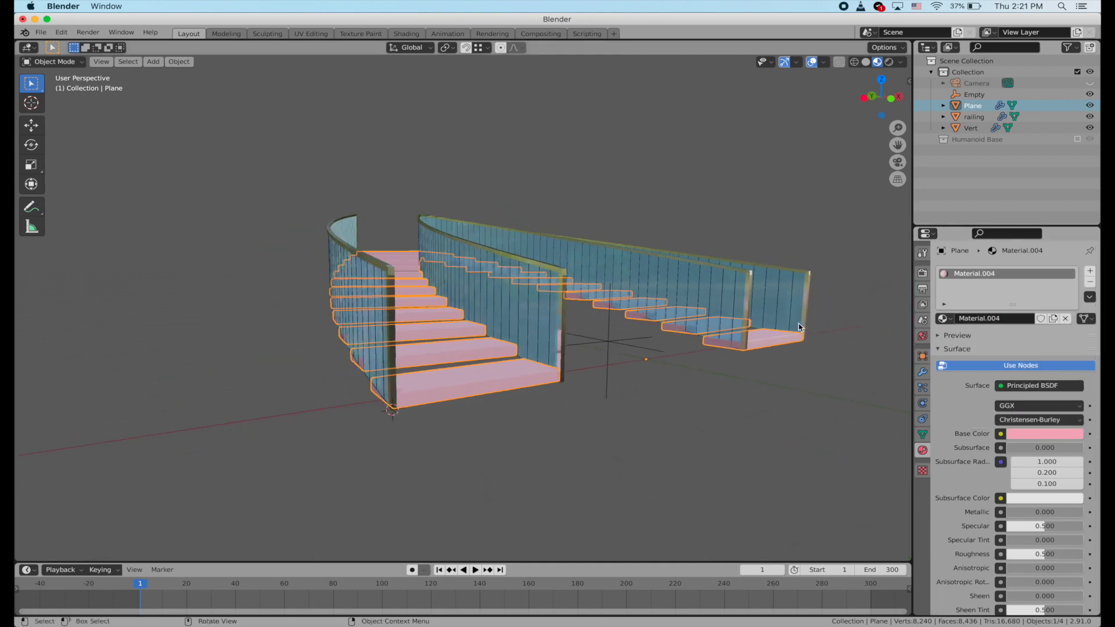
scroll(799, 323, right, 3)
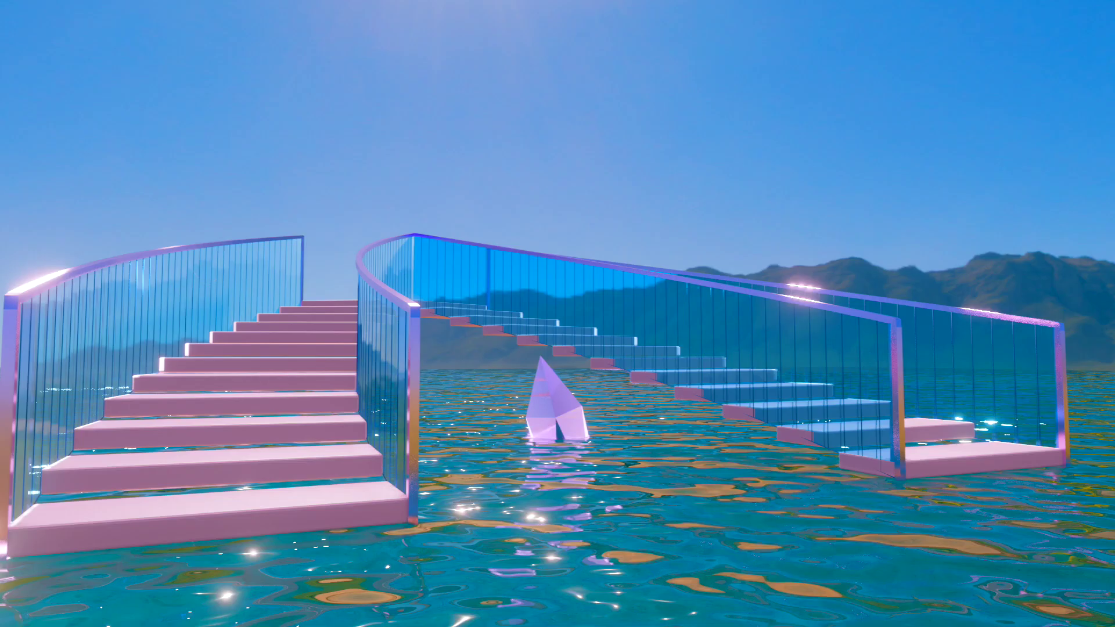